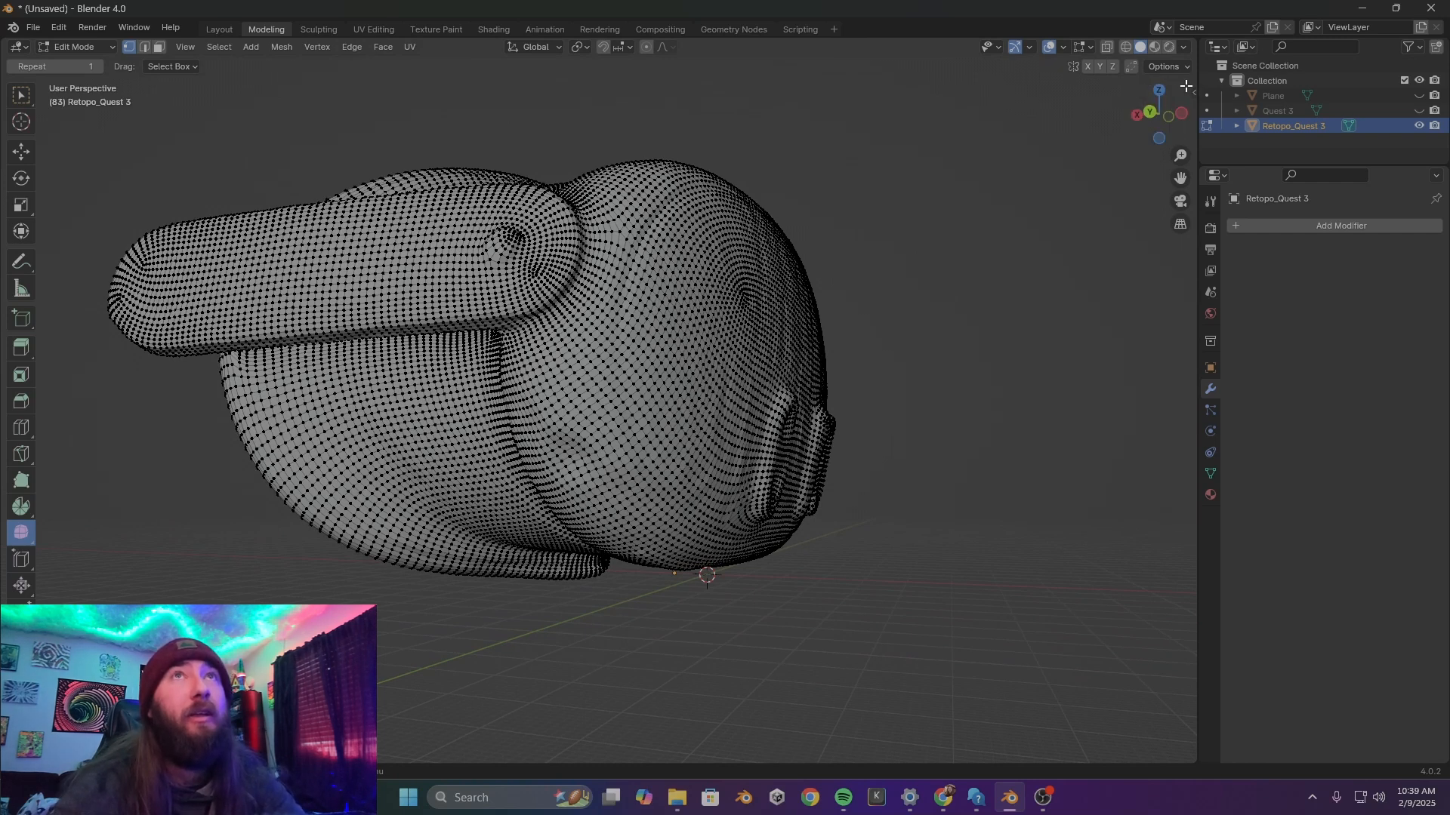
Return the Retopo_Quest 3 mesh to Object Mode and examine the headset's front and sides
key("grave")
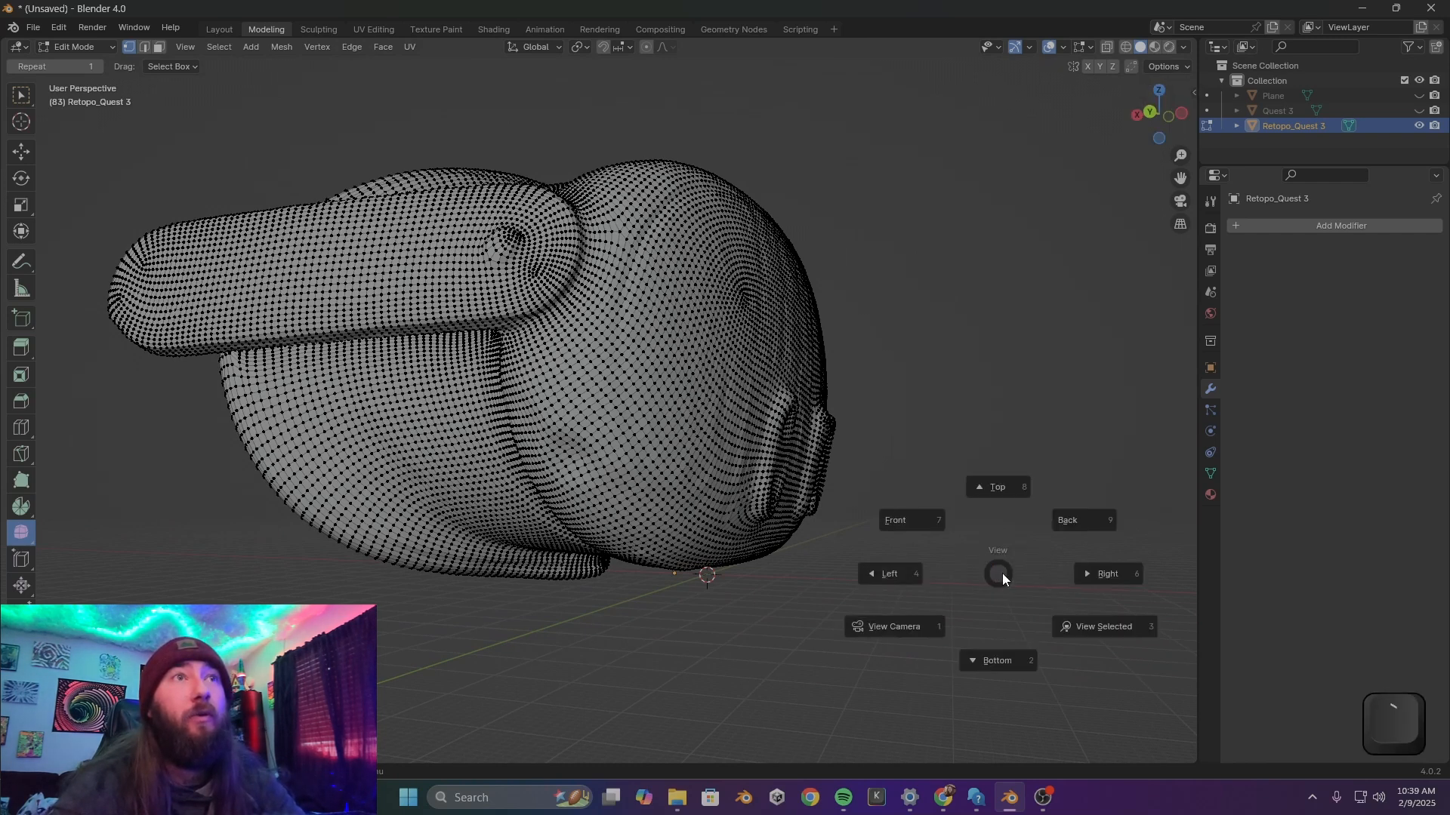
left_click(1002, 573)
middle_click_drag(1003, 573, 903, 544)
key("Tab")
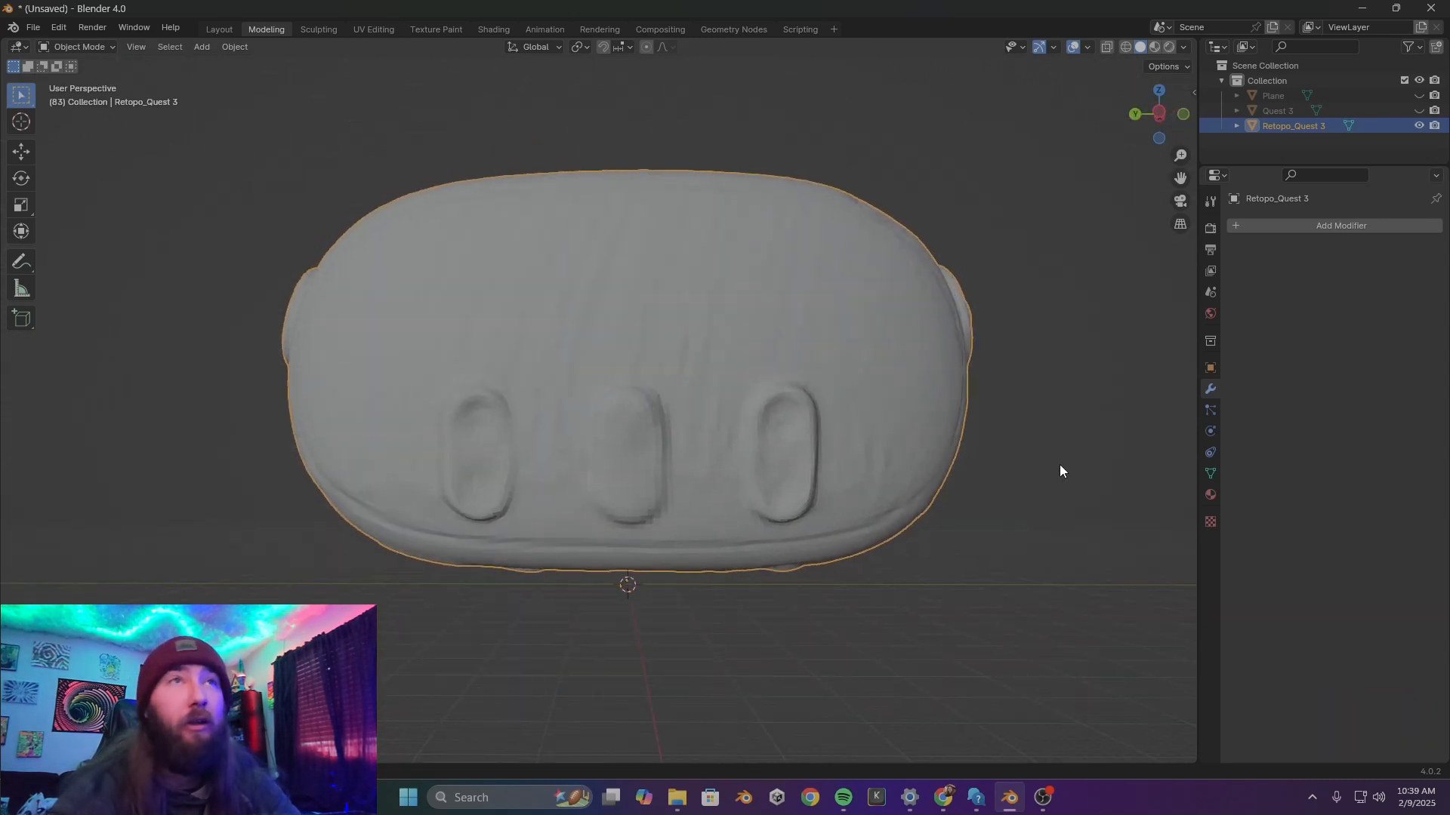
middle_click_drag(1048, 489, 987, 485)
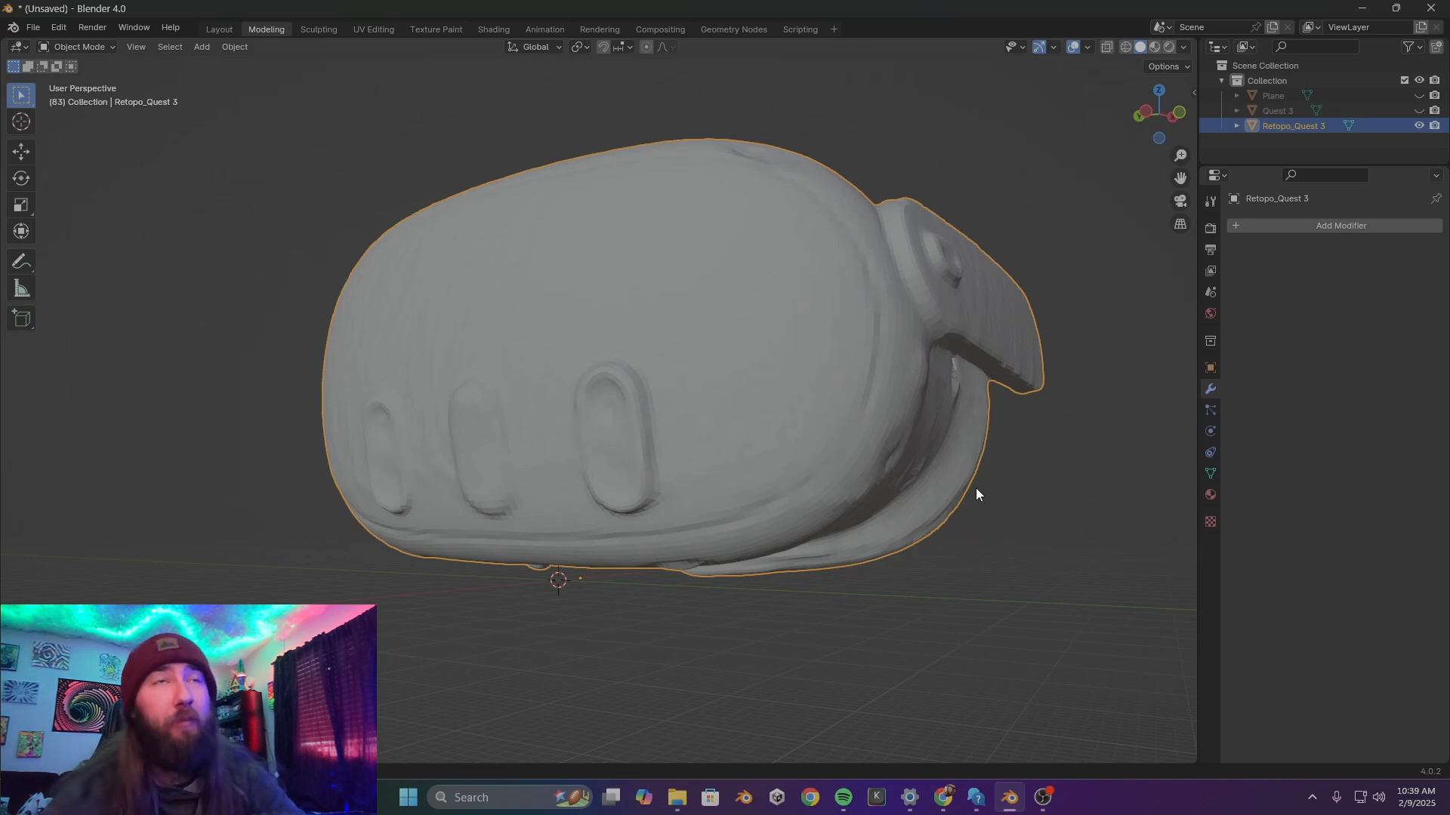
middle_click_drag(814, 459, 865, 476)
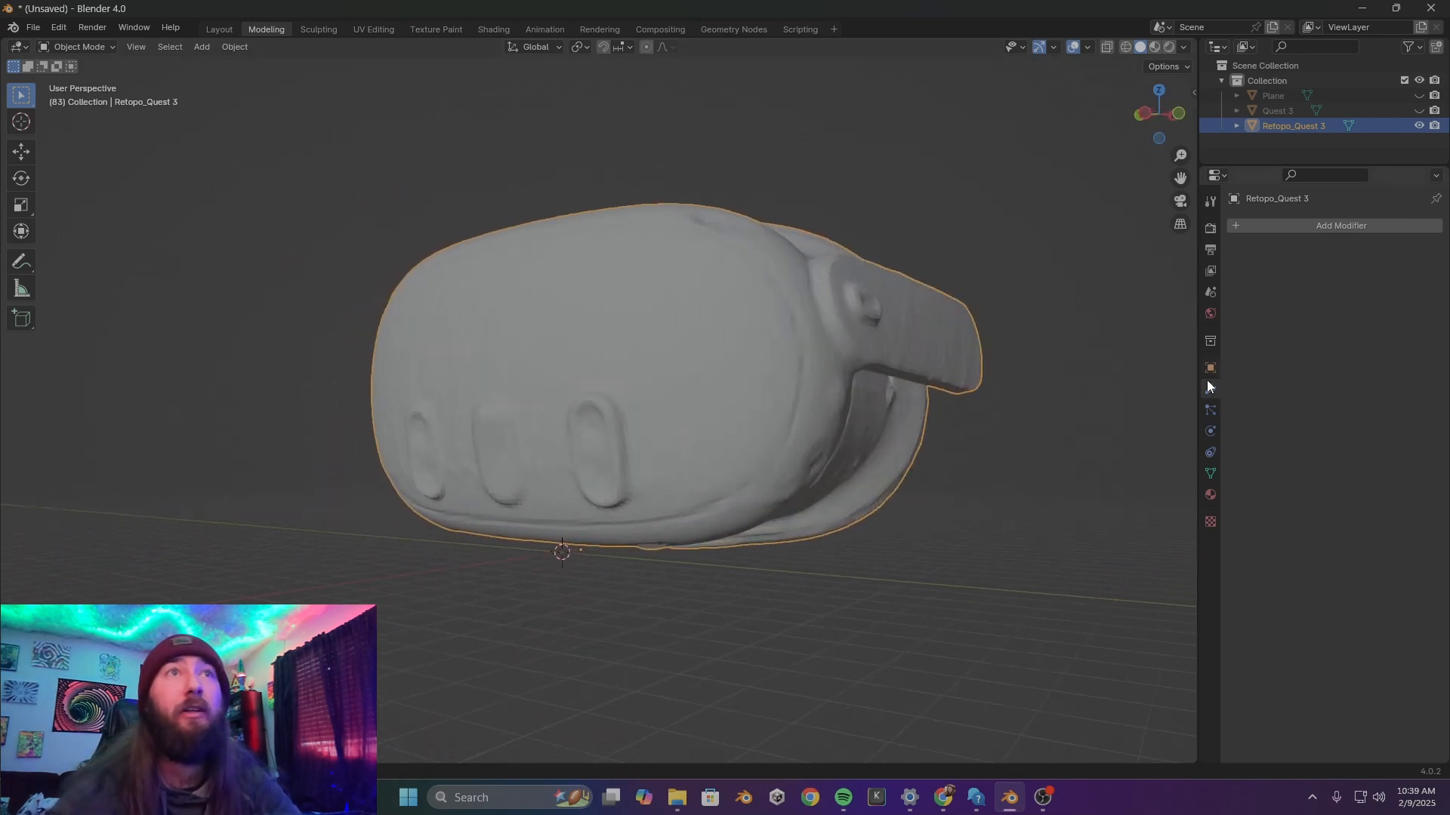
middle_click_drag(949, 496, 824, 514)
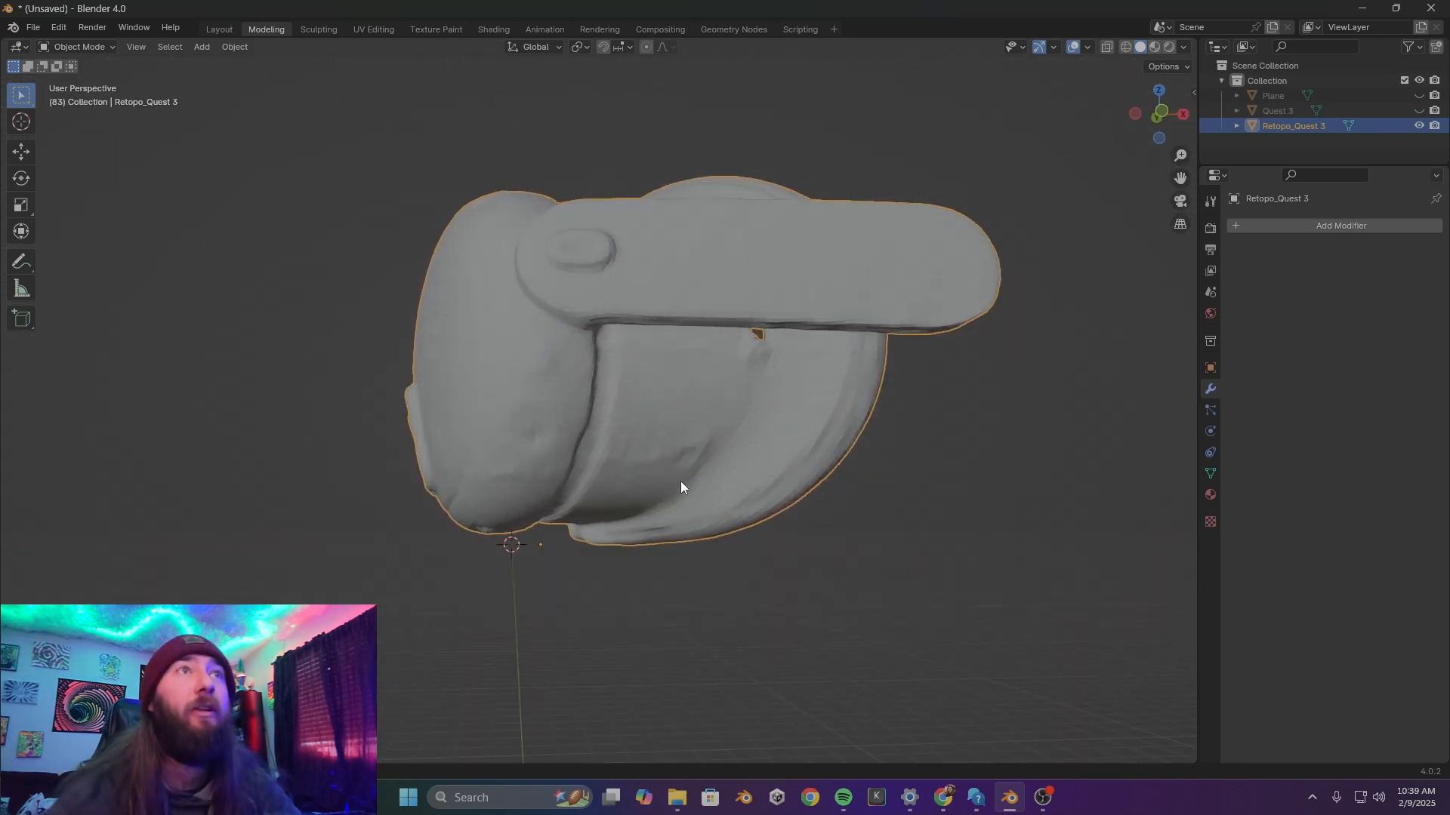
middle_click_drag(682, 485, 762, 488)
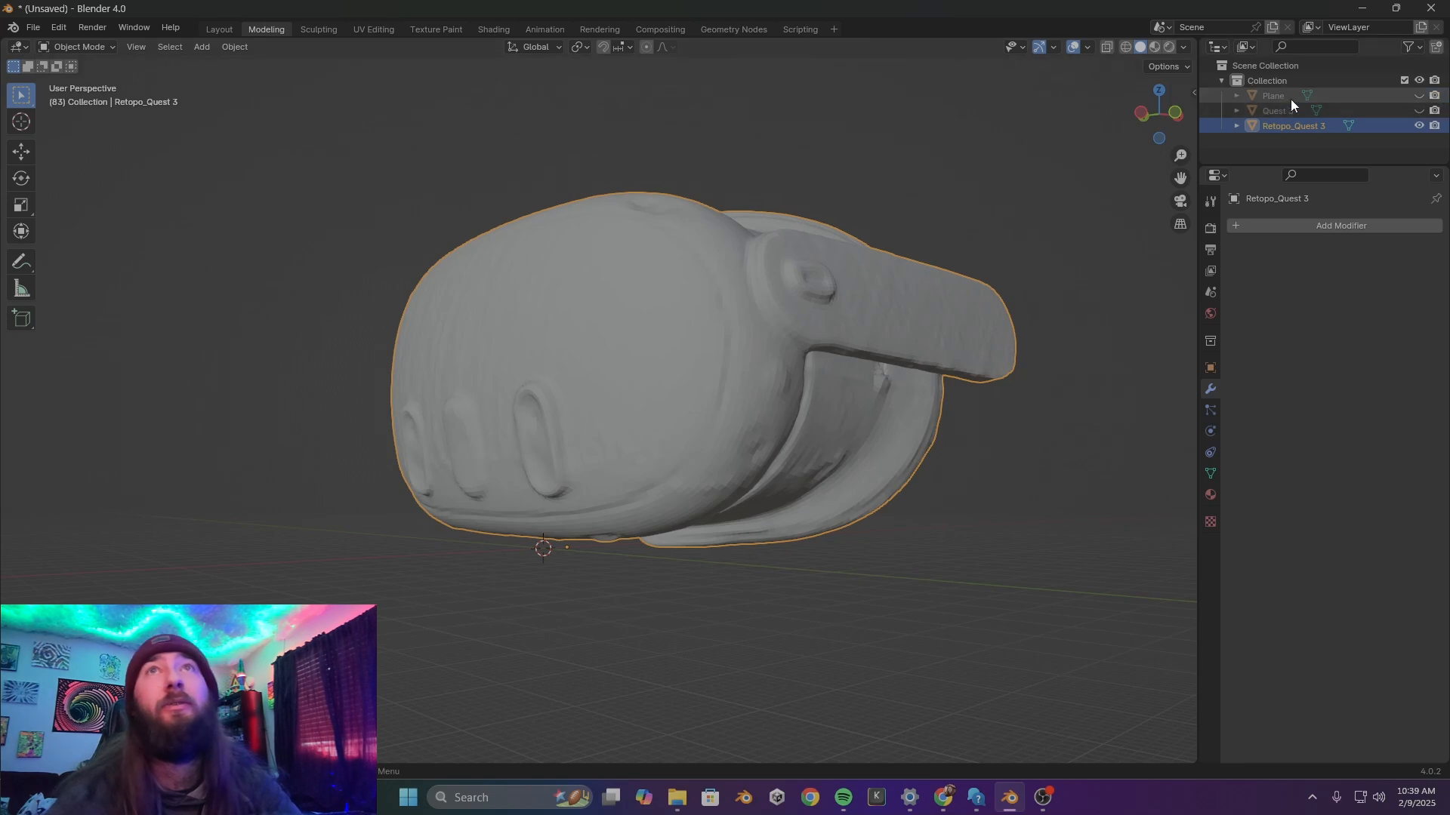
Unhide the Plane object, open its mesh in Edit Mode and pick its upper open edge loop, then clear the selection
left_click(1419, 95)
middle_click_drag(923, 473, 637, 501)
left_click(632, 490)
key("Tab")
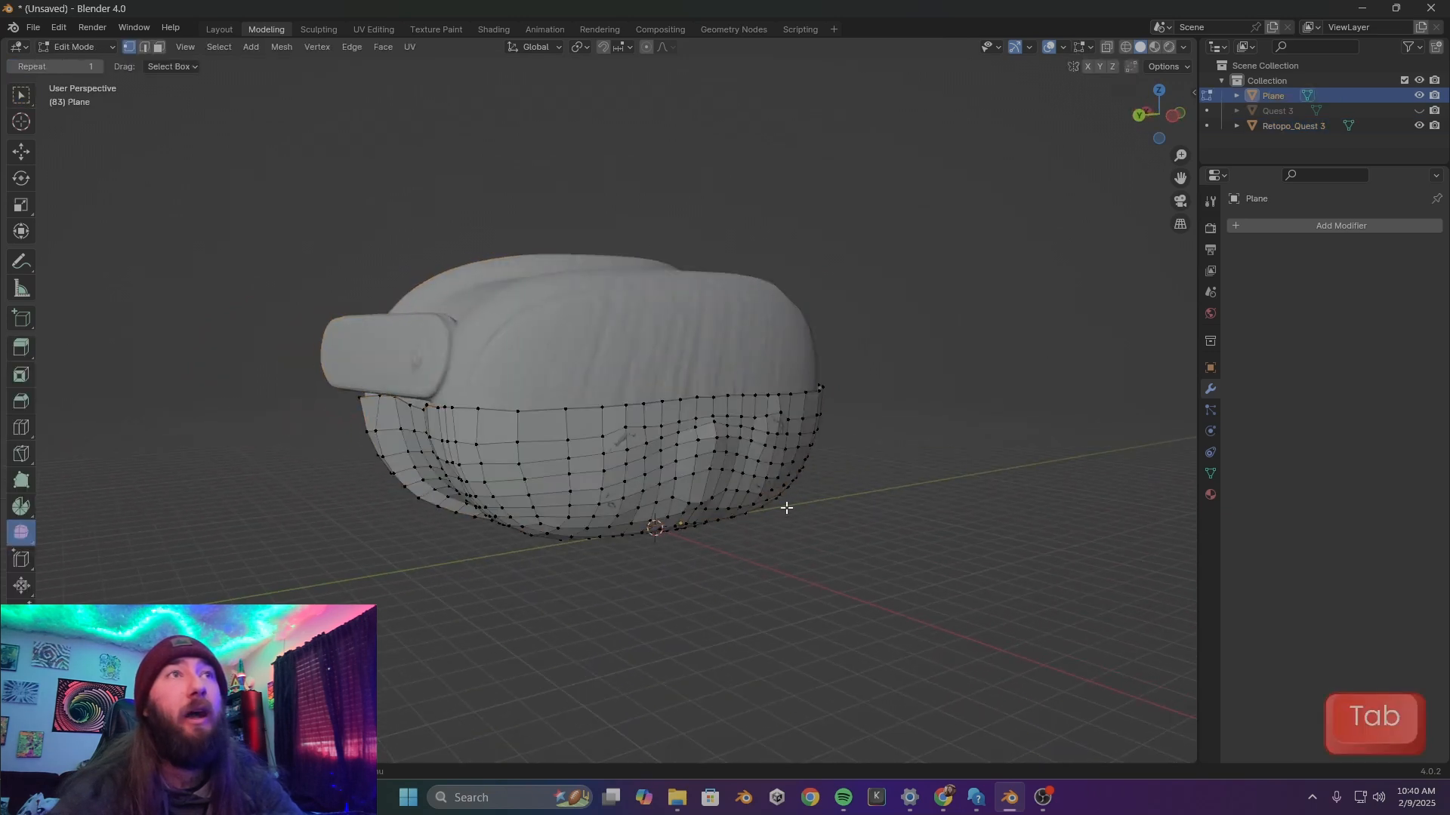
middle_click_drag(374, 414, 571, 432)
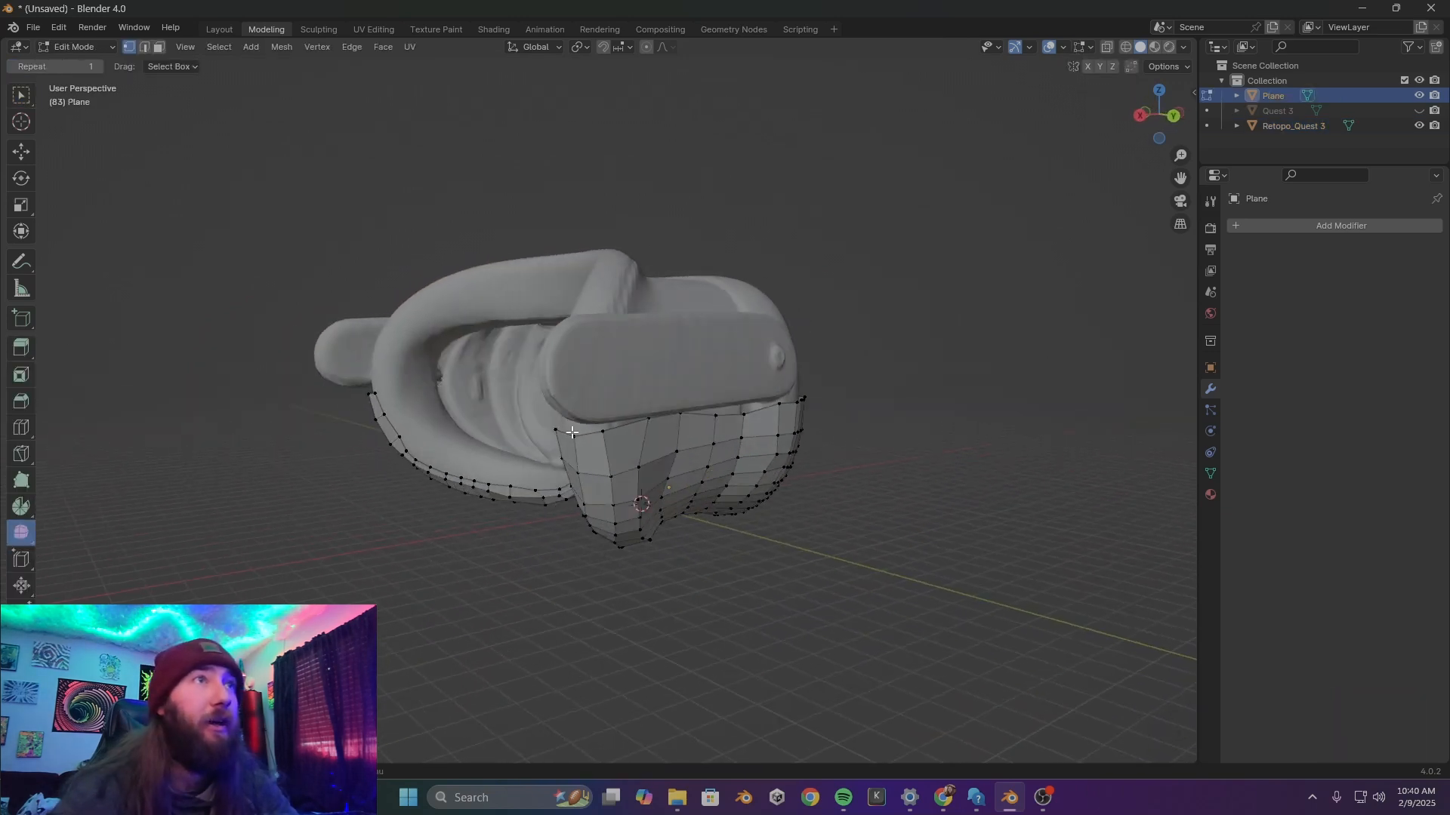
left_click(568, 435, "alt")
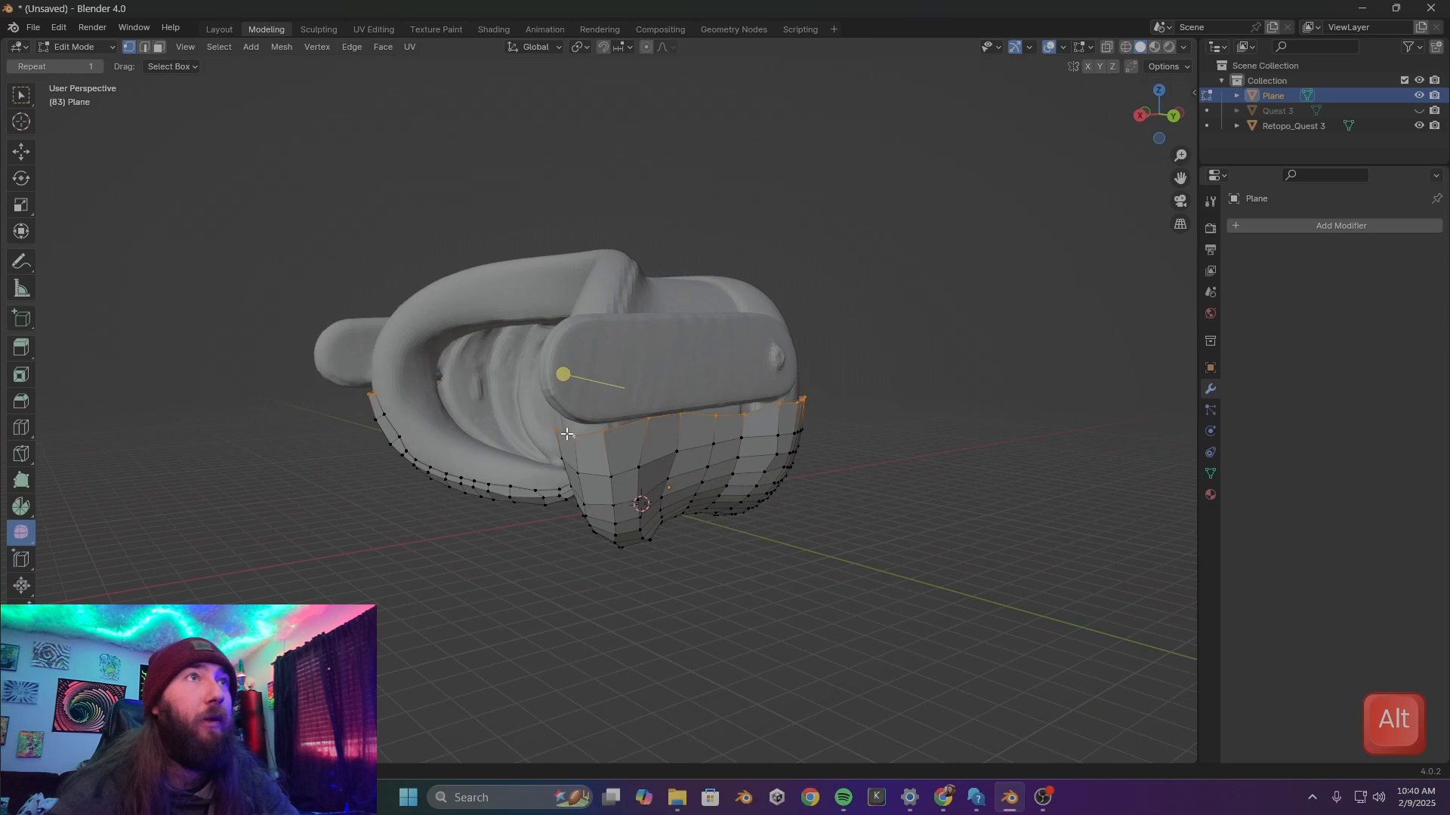
middle_click_drag(991, 483, 997, 502)
left_click(994, 504)
Add a cube inside the Plane mesh, flatten it along Z and move it up to the lower half's upper edge
key("shift+a")
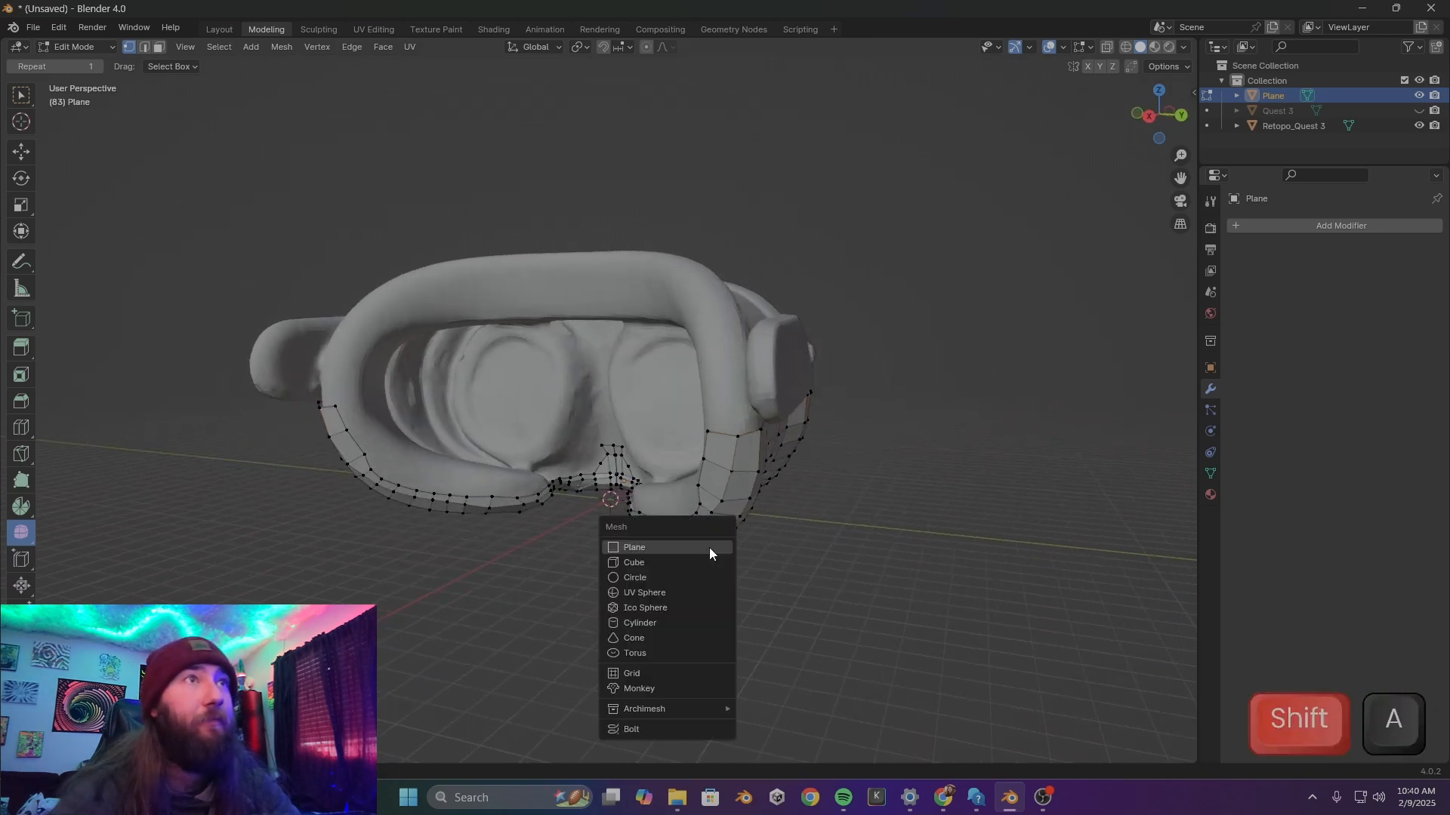
left_click(706, 563)
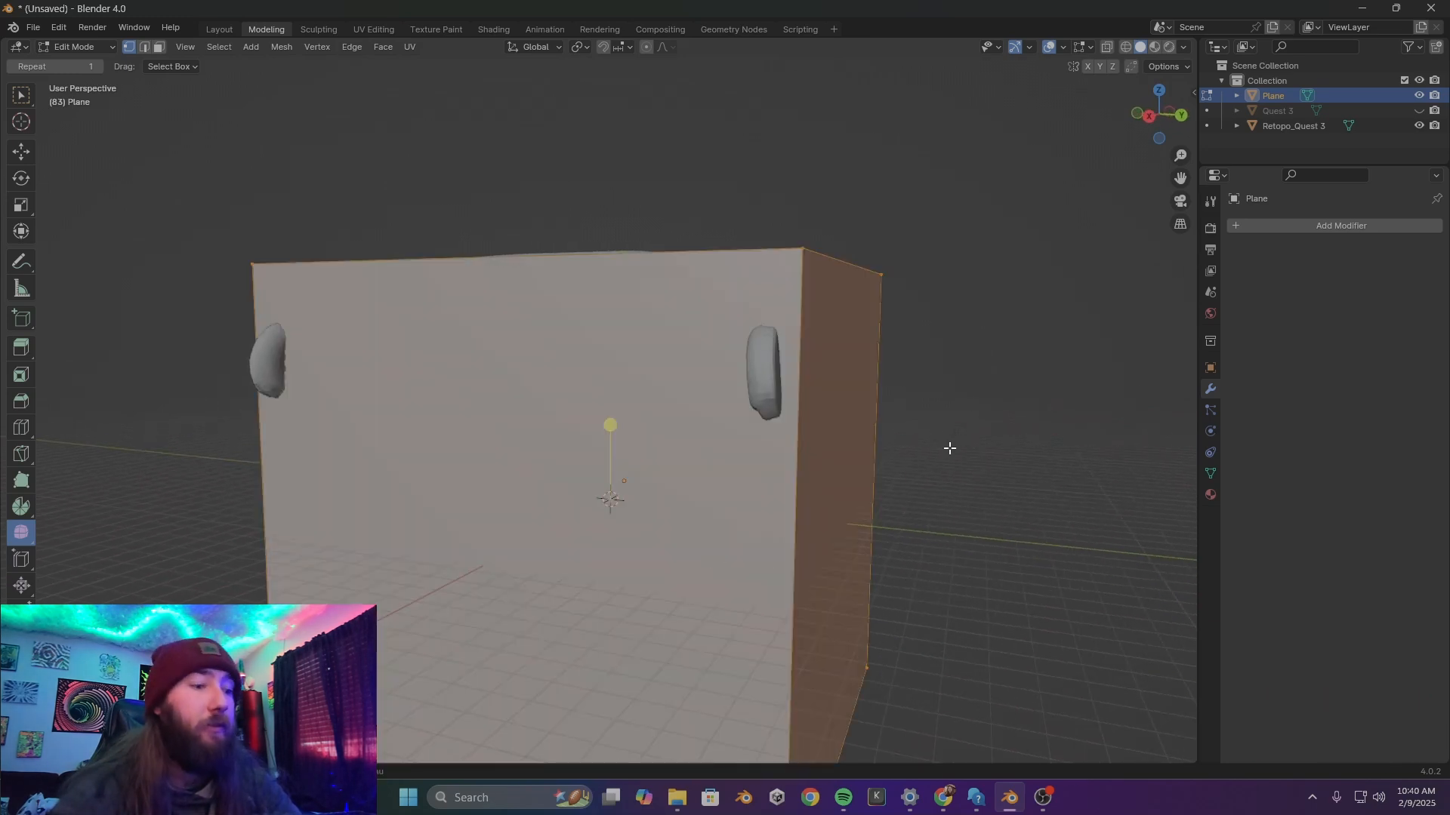
key("g")
key("z")
left_click(755, 478)
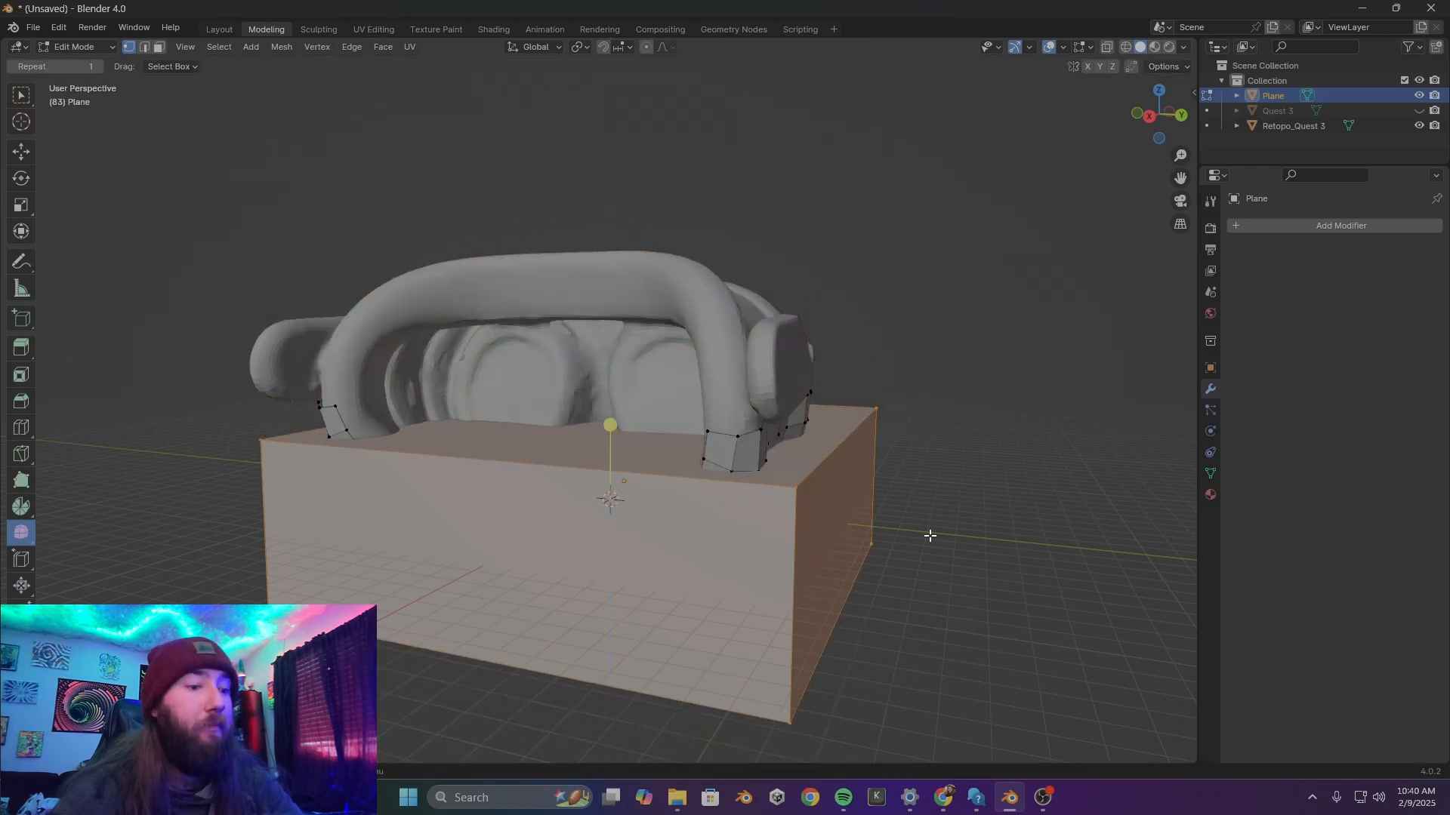
key("g")
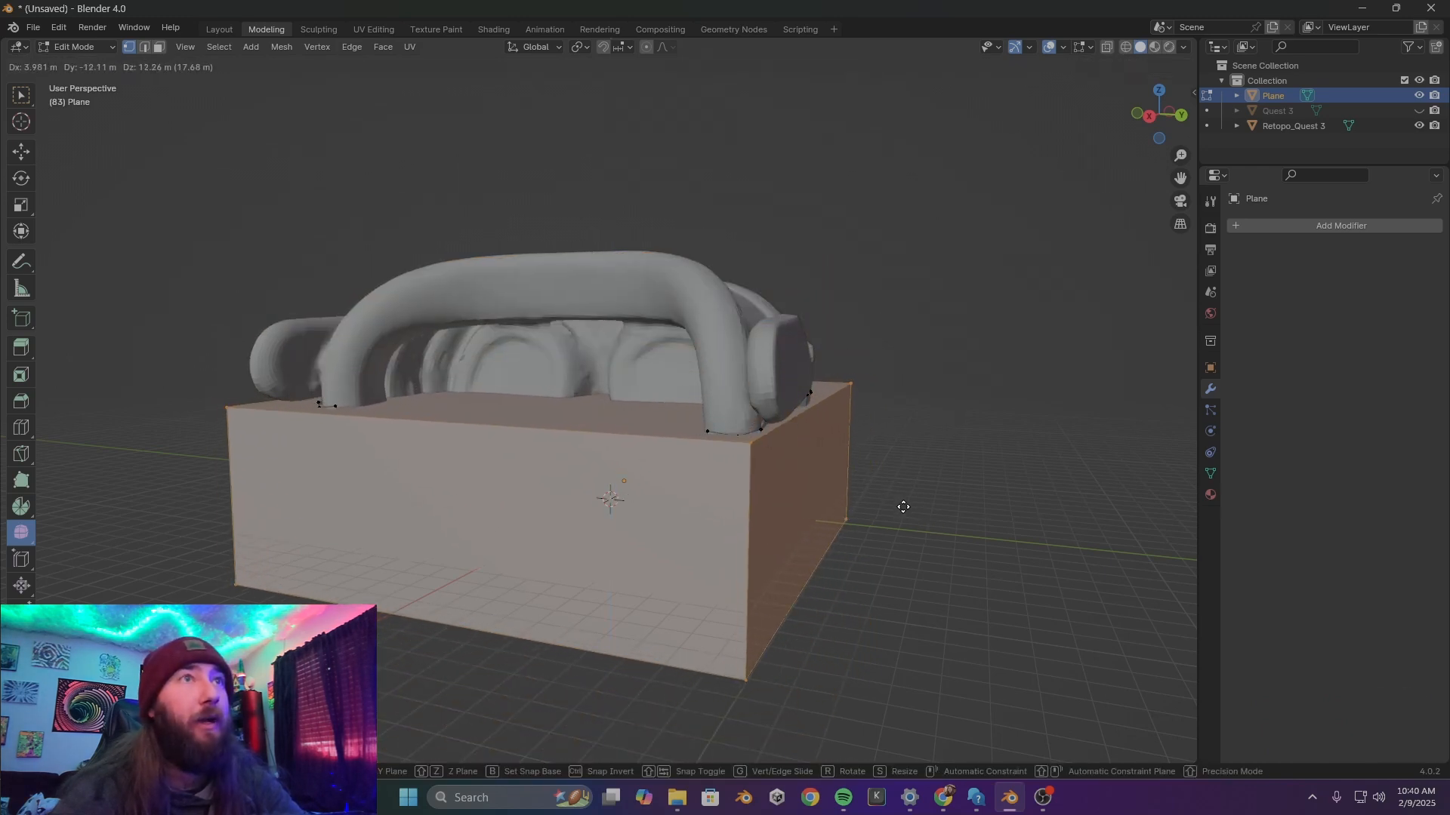
left_click(913, 505)
Shift the box along the X axis so it encloses the lower half of the headset
middle_click_drag(914, 504, 827, 478)
key("g")
key("y")
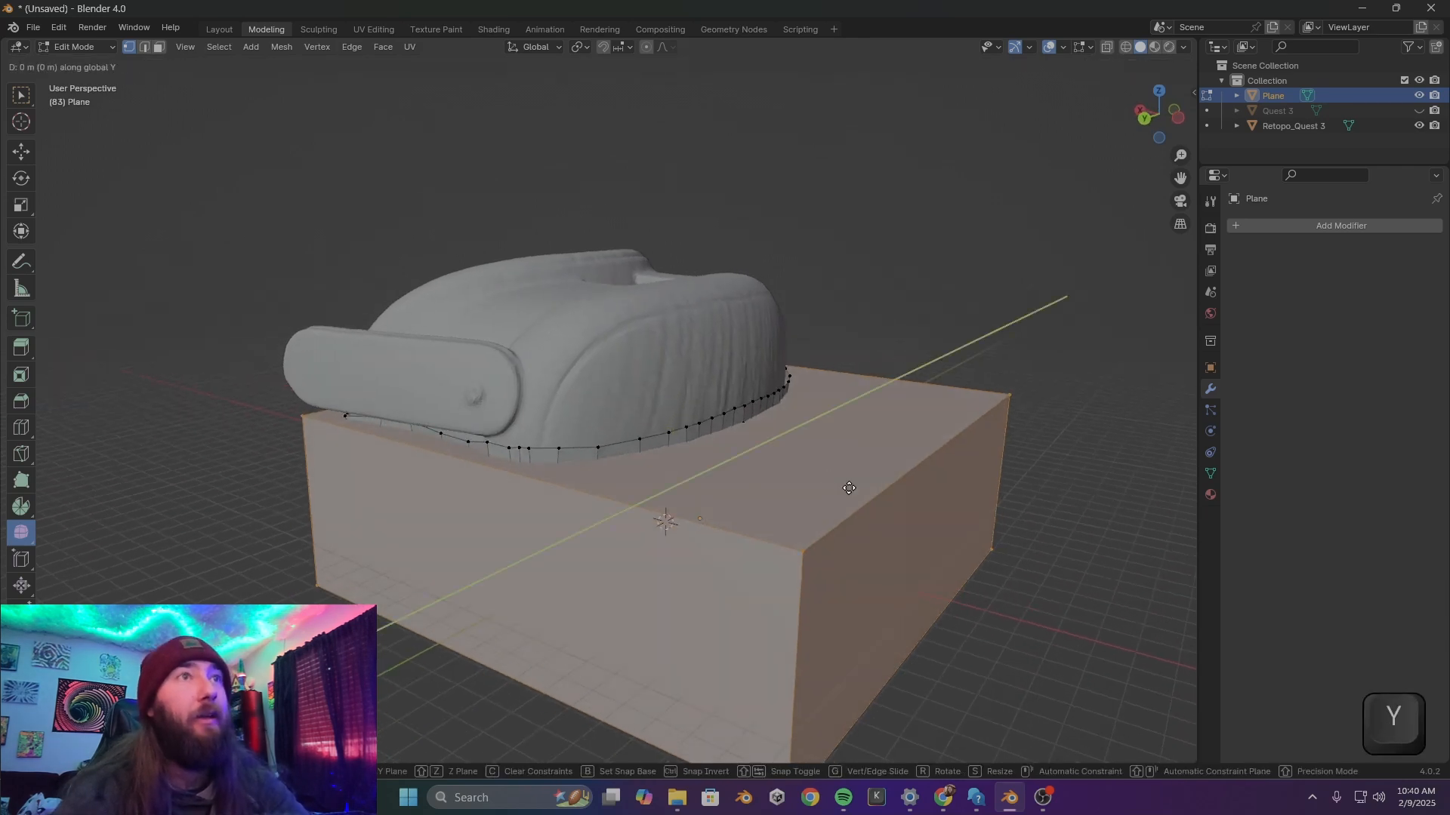
key("x")
left_click(666, 380)
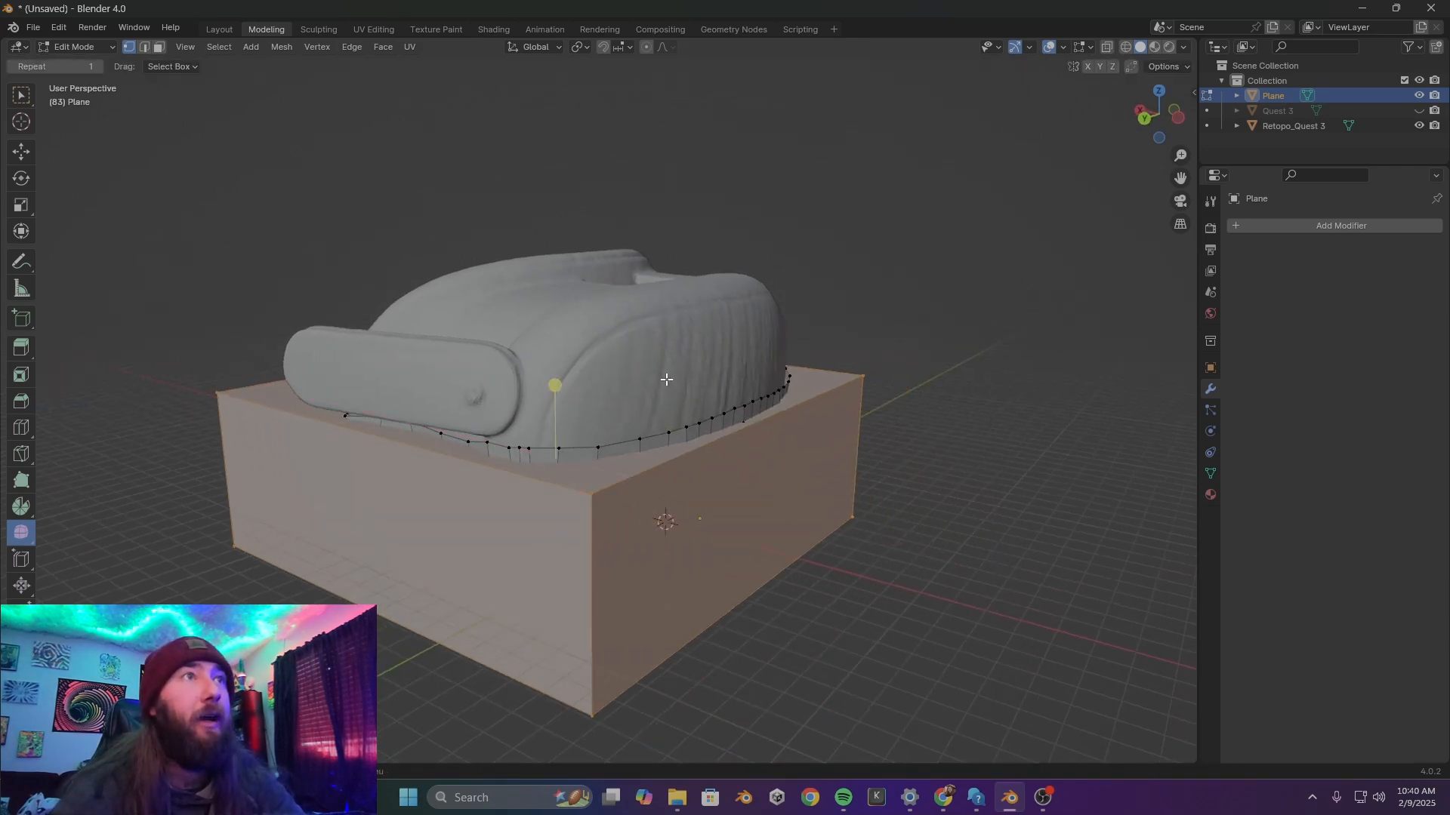
Examine with X-ray how the box encloses the lower-half mesh, toggling the Plane object's visibility to compare it with the headset
key("alt+z")
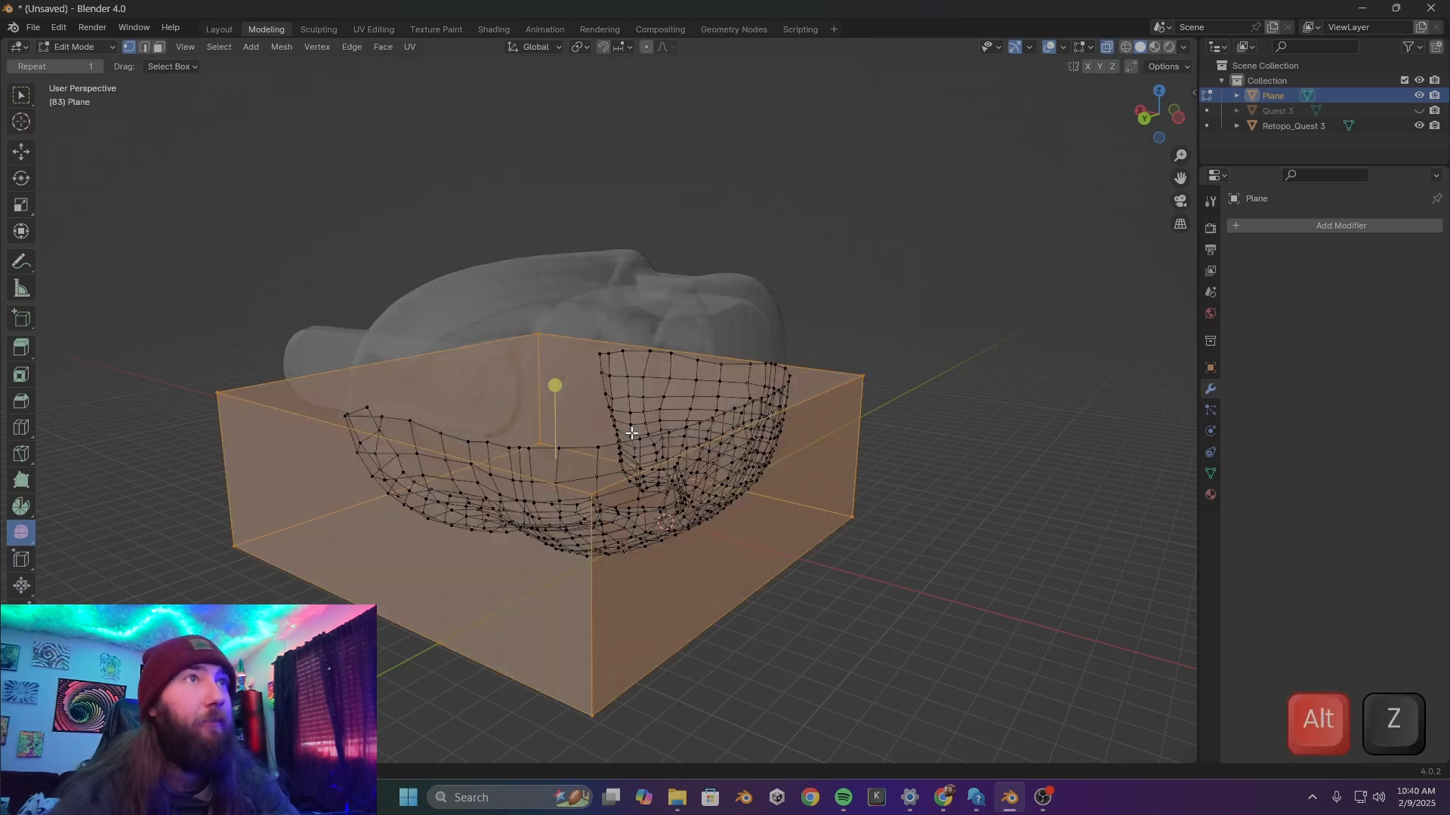
middle_click_drag(839, 455, 922, 430)
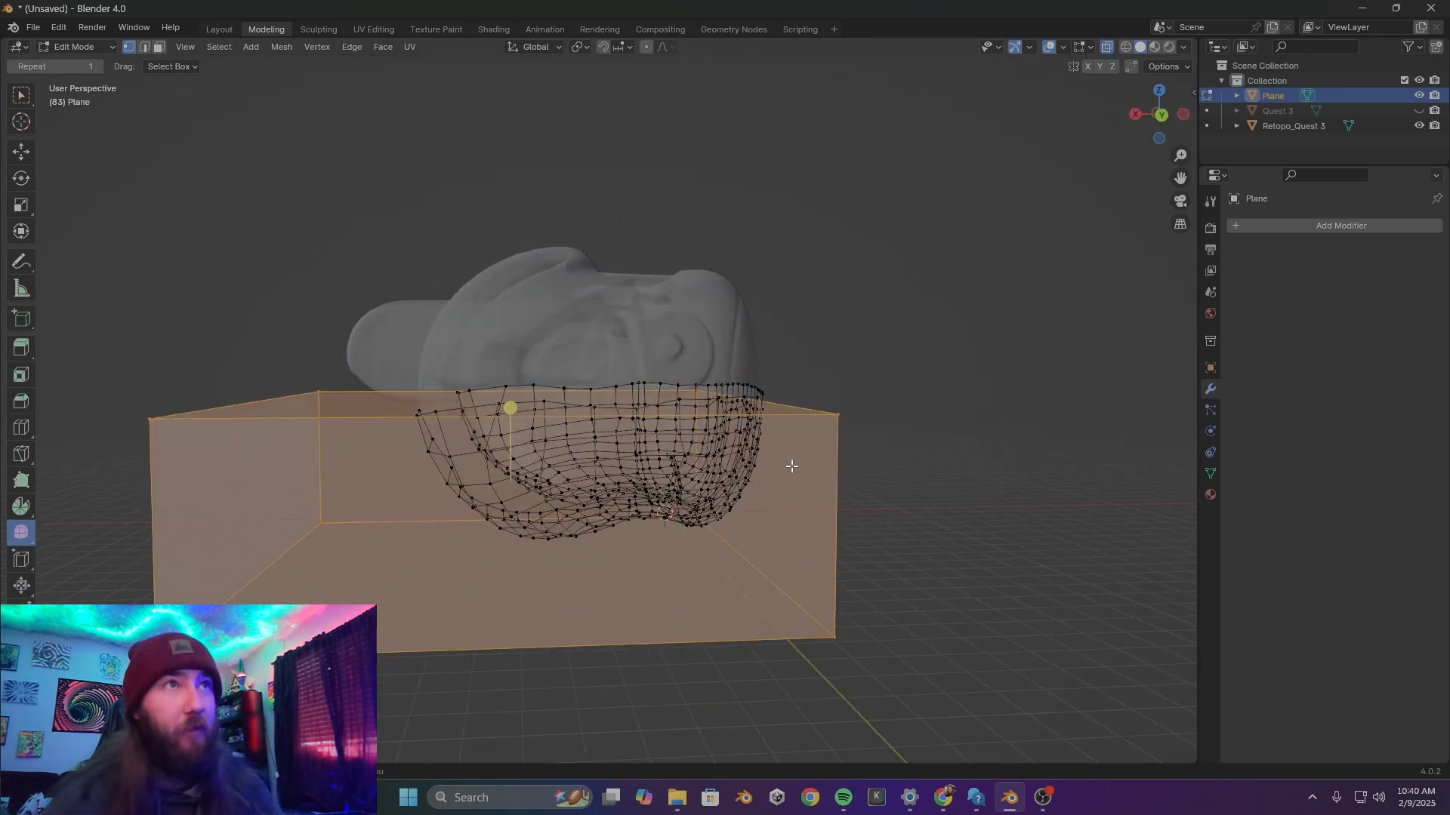
middle_click_drag(785, 466, 777, 494)
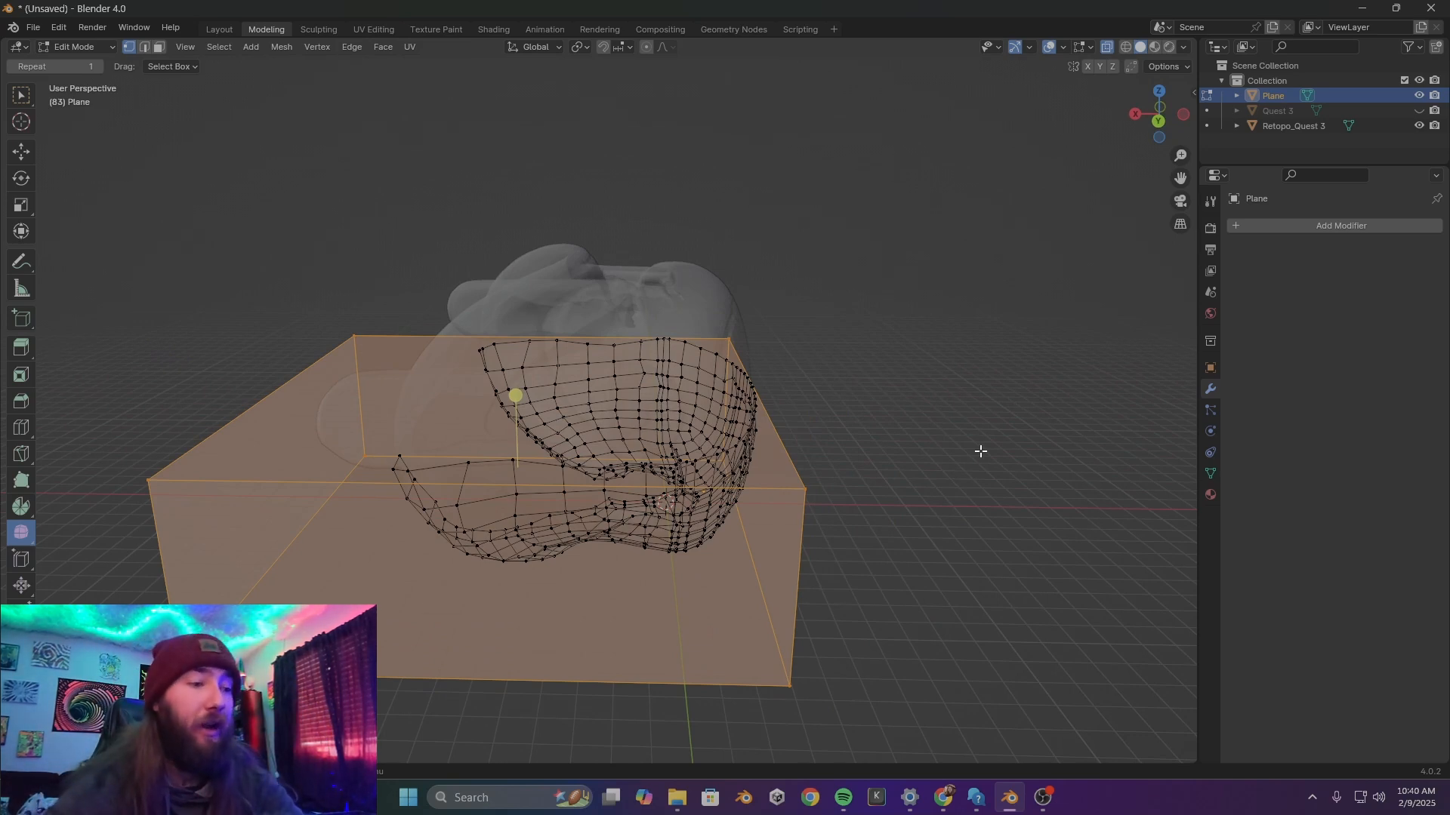
key("Tab")
key("Tab")
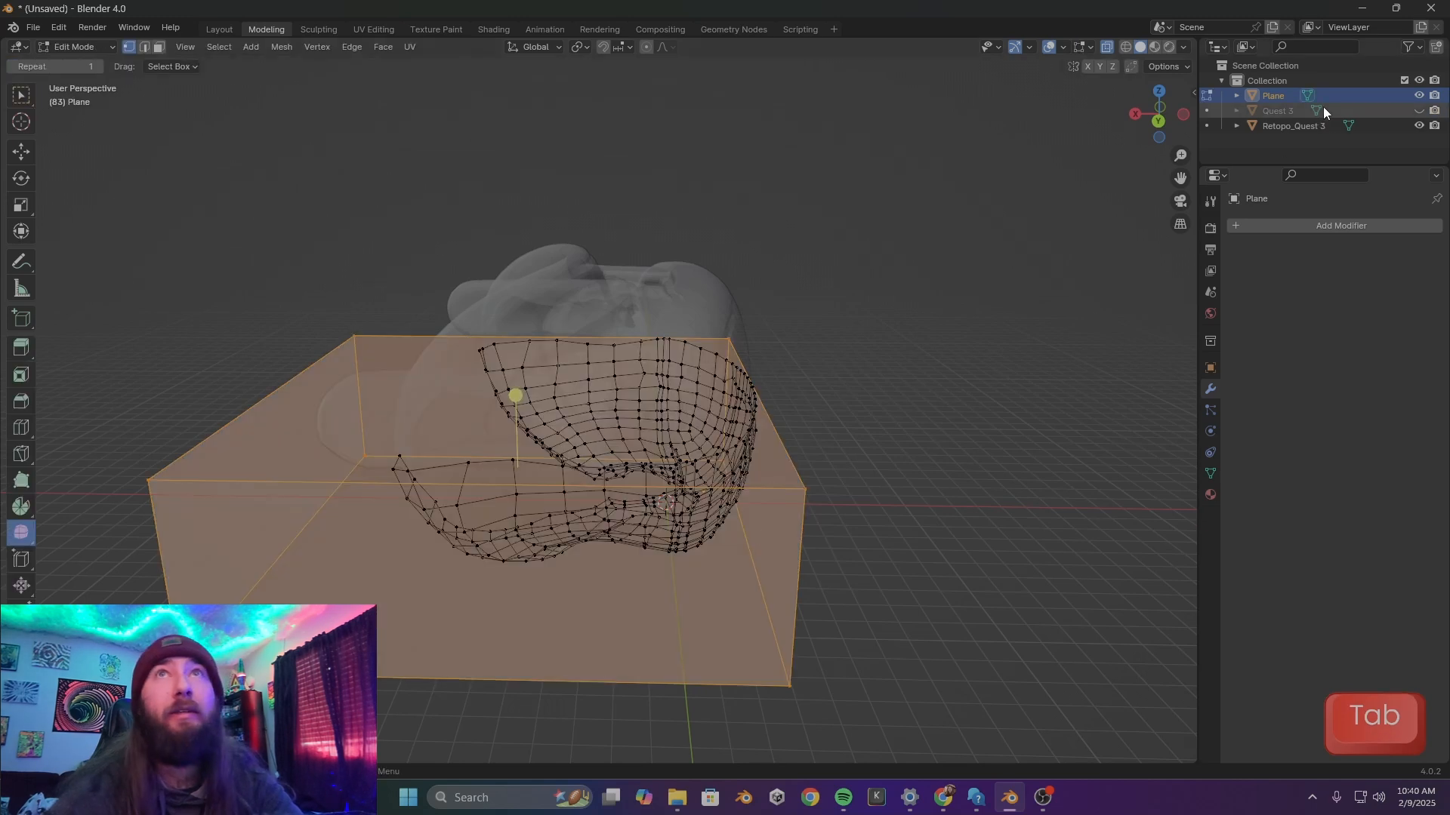
left_click(1423, 96)
middle_click_drag(783, 320, 792, 385)
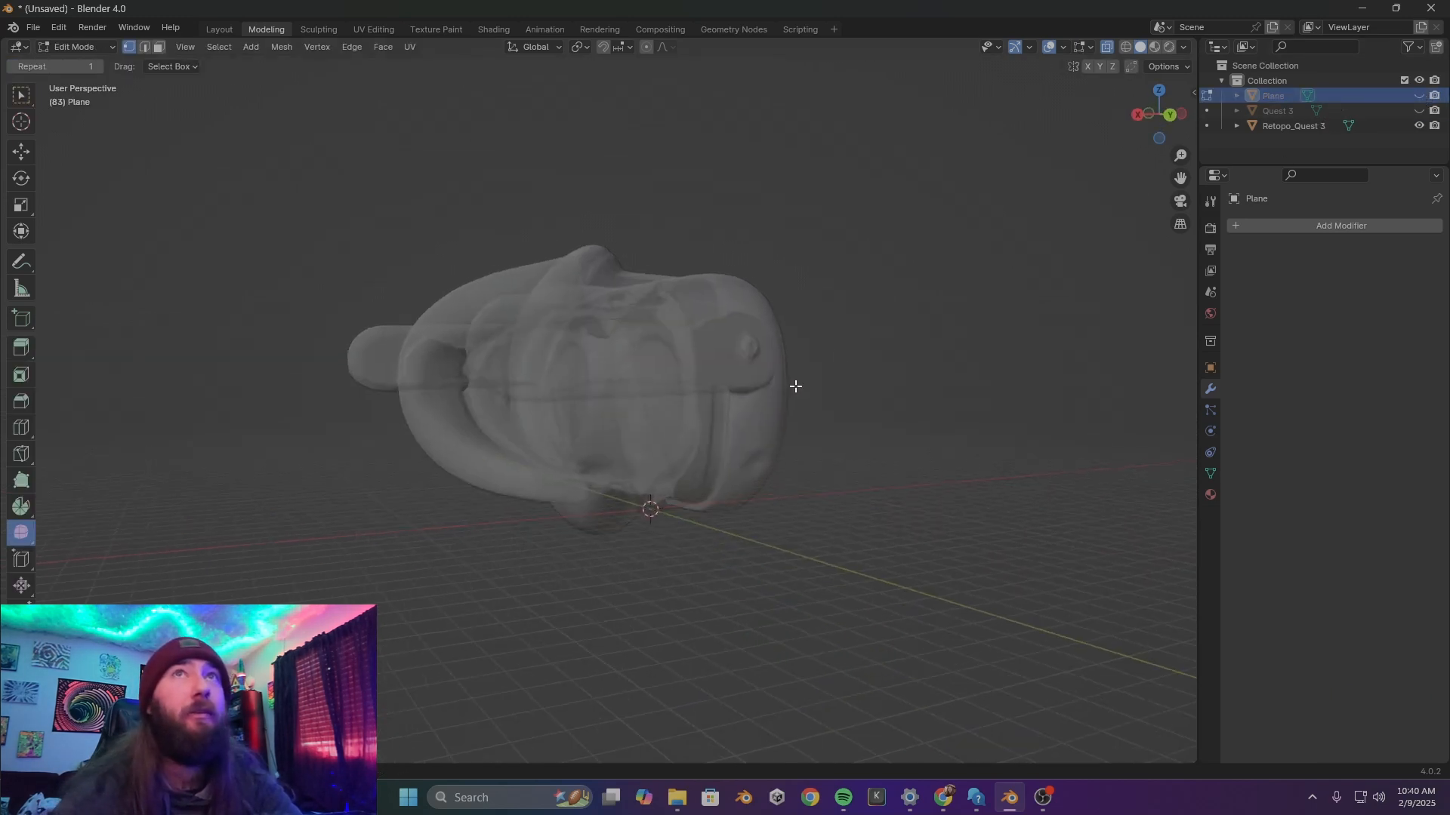
left_click(1420, 96)
key("Tab")
key("Tab")
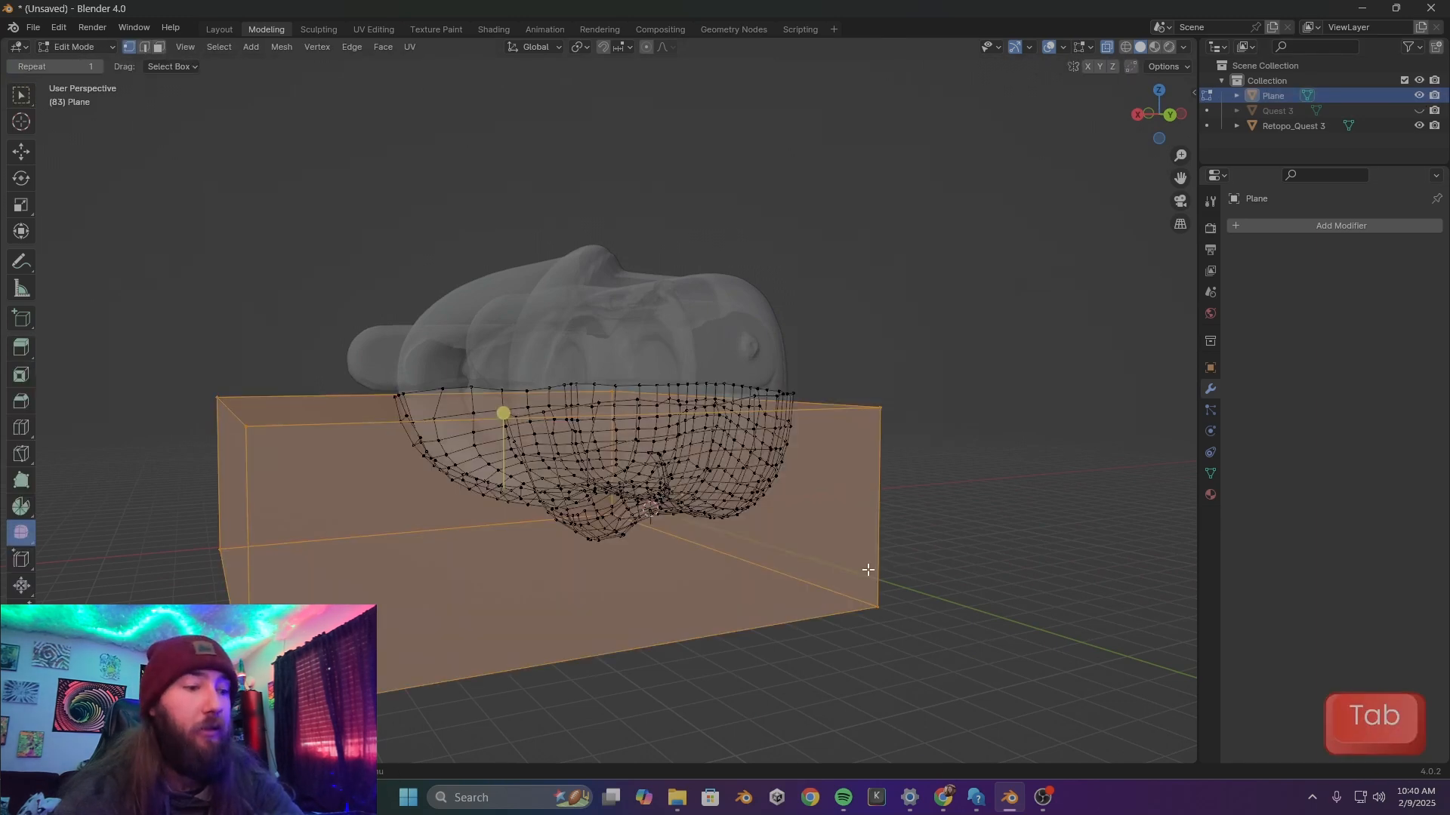
Delete the selected box from the Plane mesh and return to Object Mode with X-ray off
key("x")
left_click(868, 575)
key("Tab")
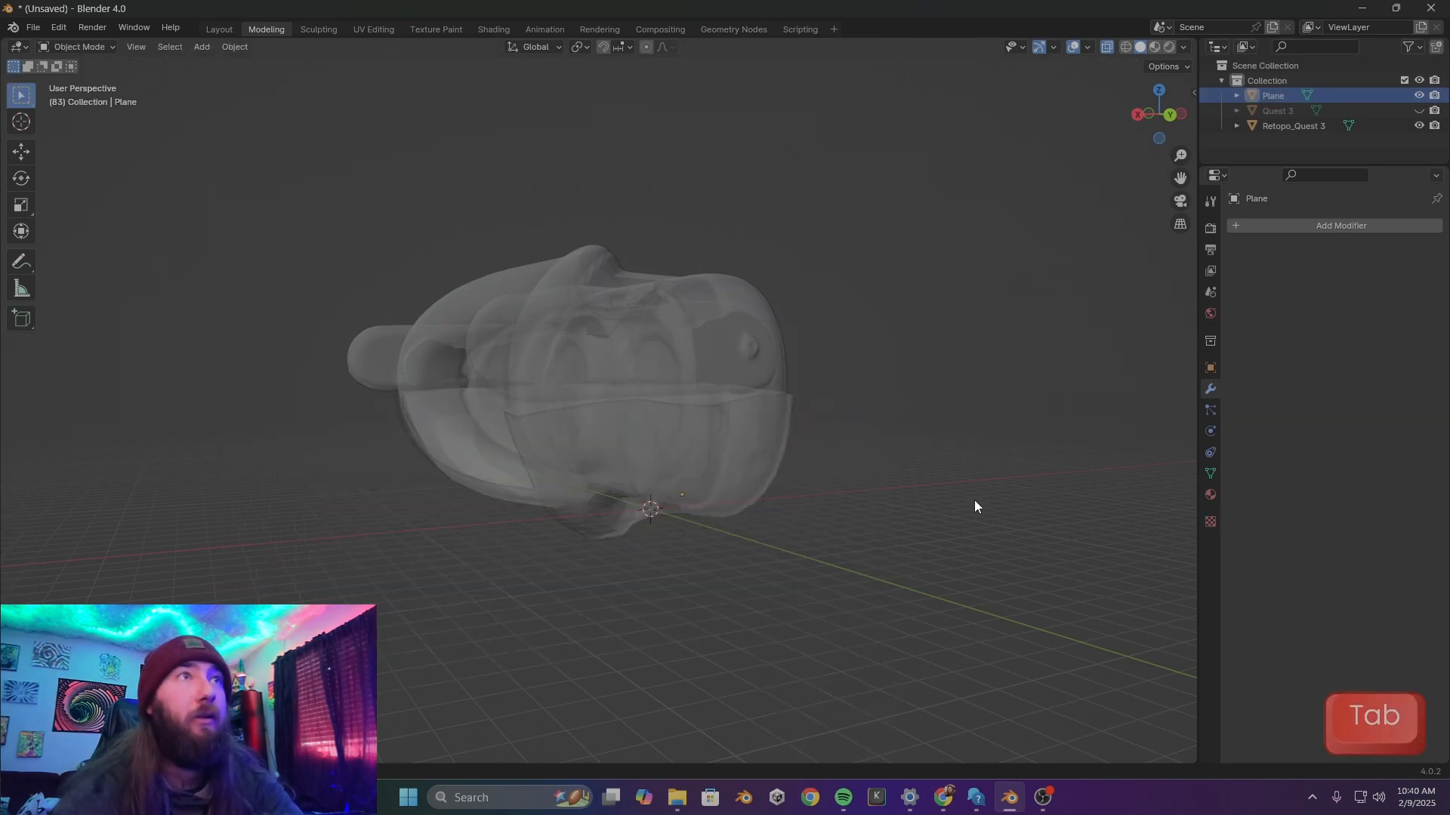
middle_click_drag(974, 506, 851, 405)
key("alt+z")
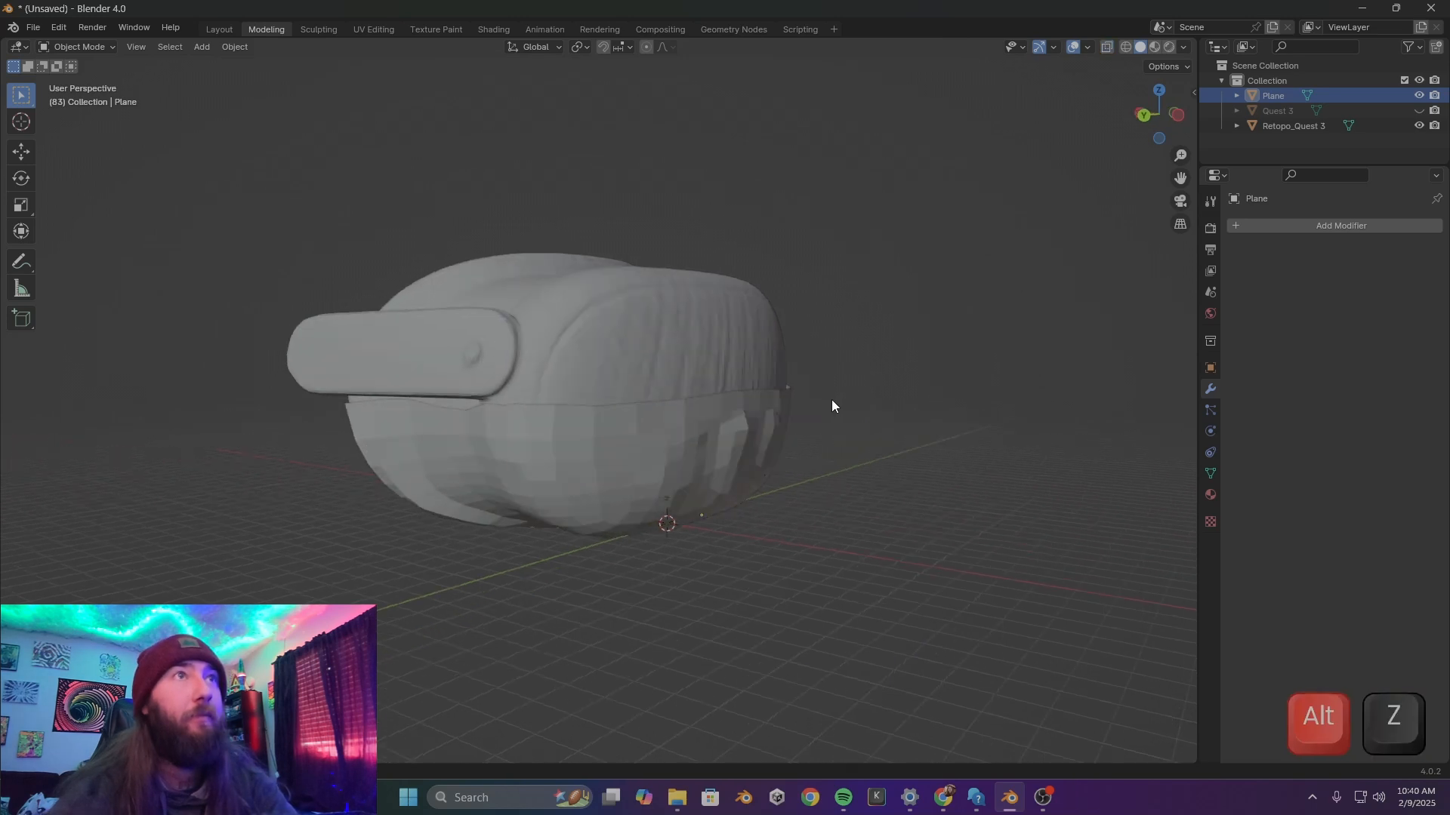
Select the low-poly Plane object around the headset's lower half and hide it
scroll(831, 406, "up", 4)
middle_click_drag(800, 570, 742, 522)
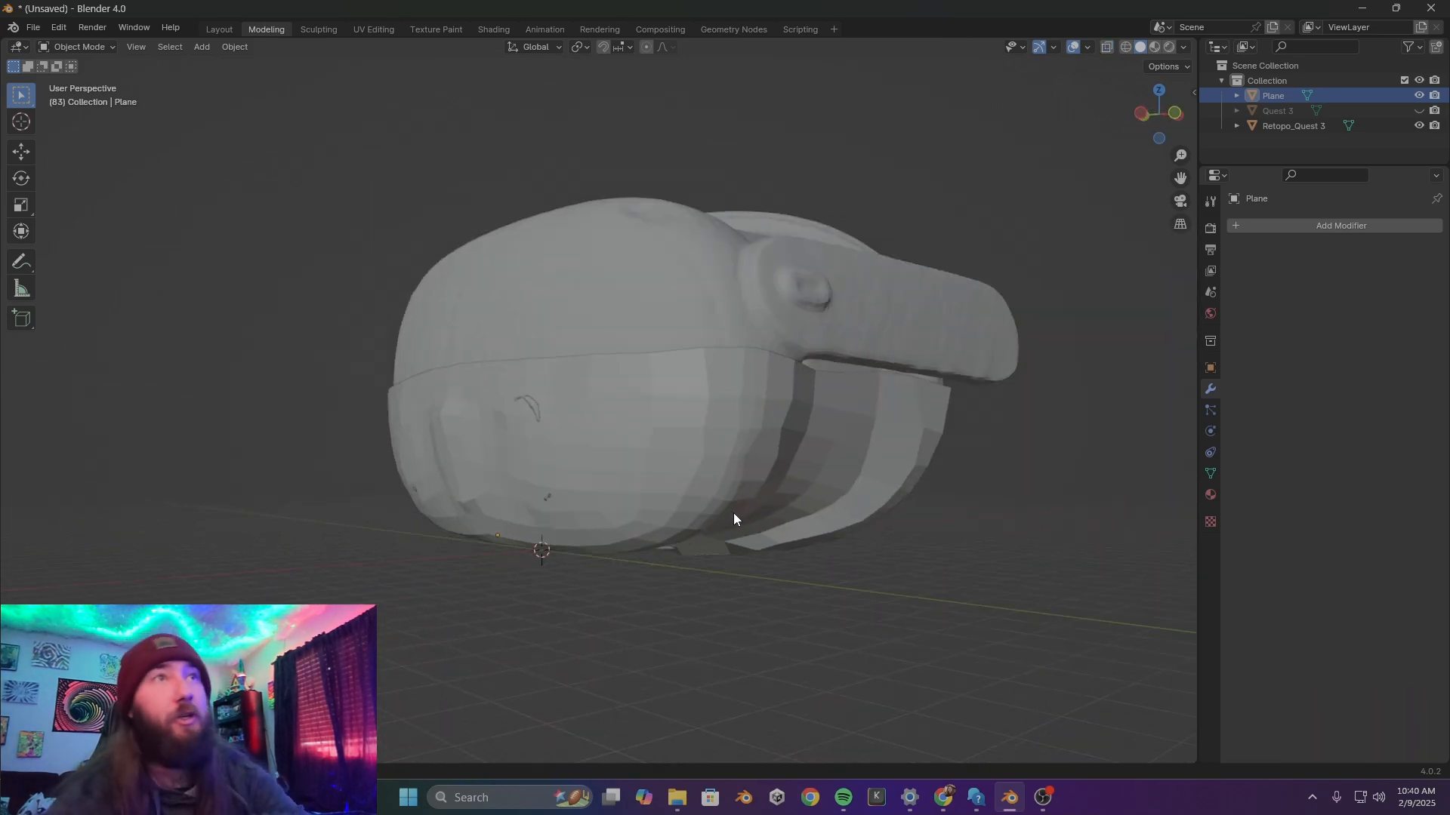
left_click(734, 517)
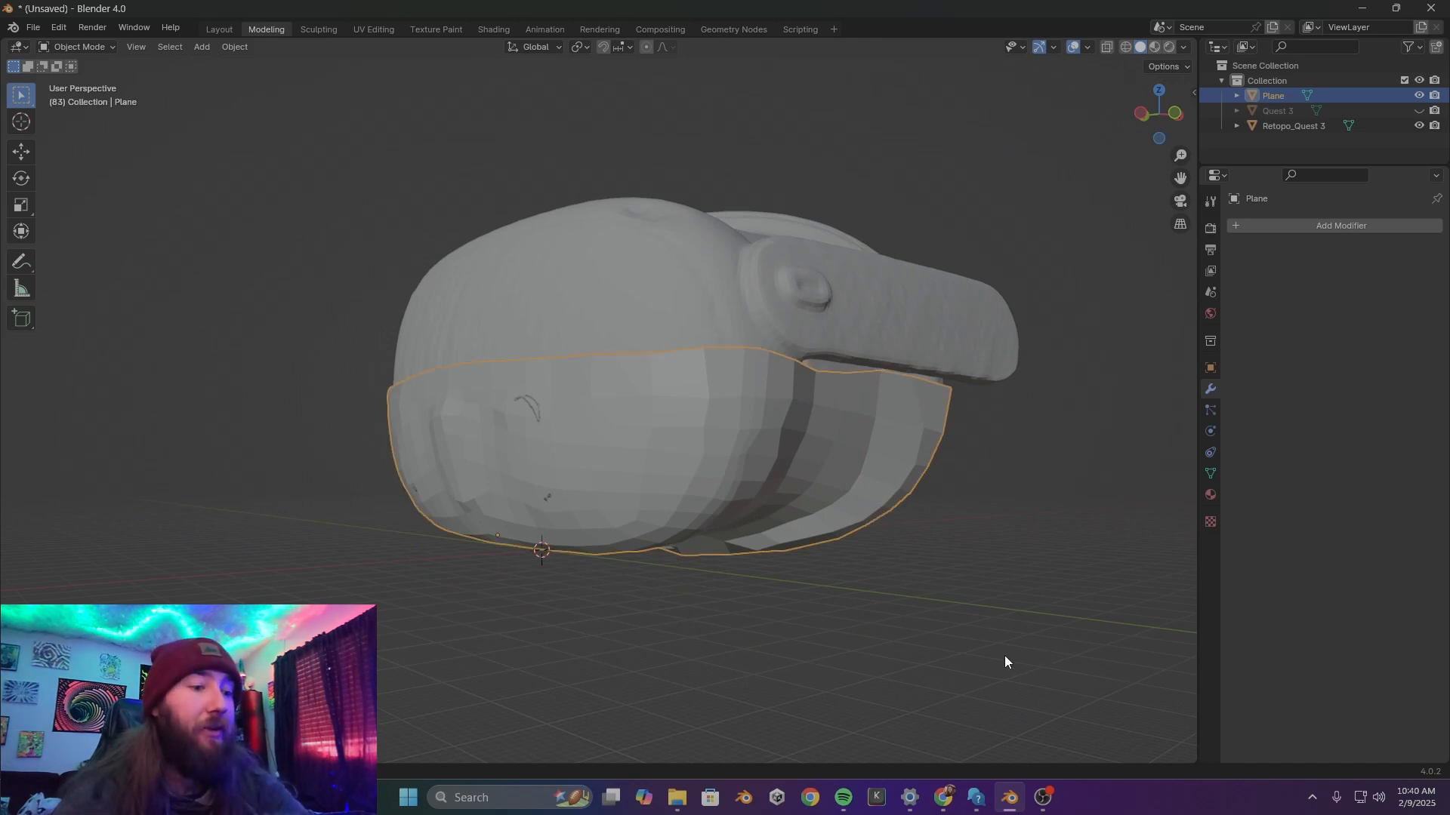
key("h")
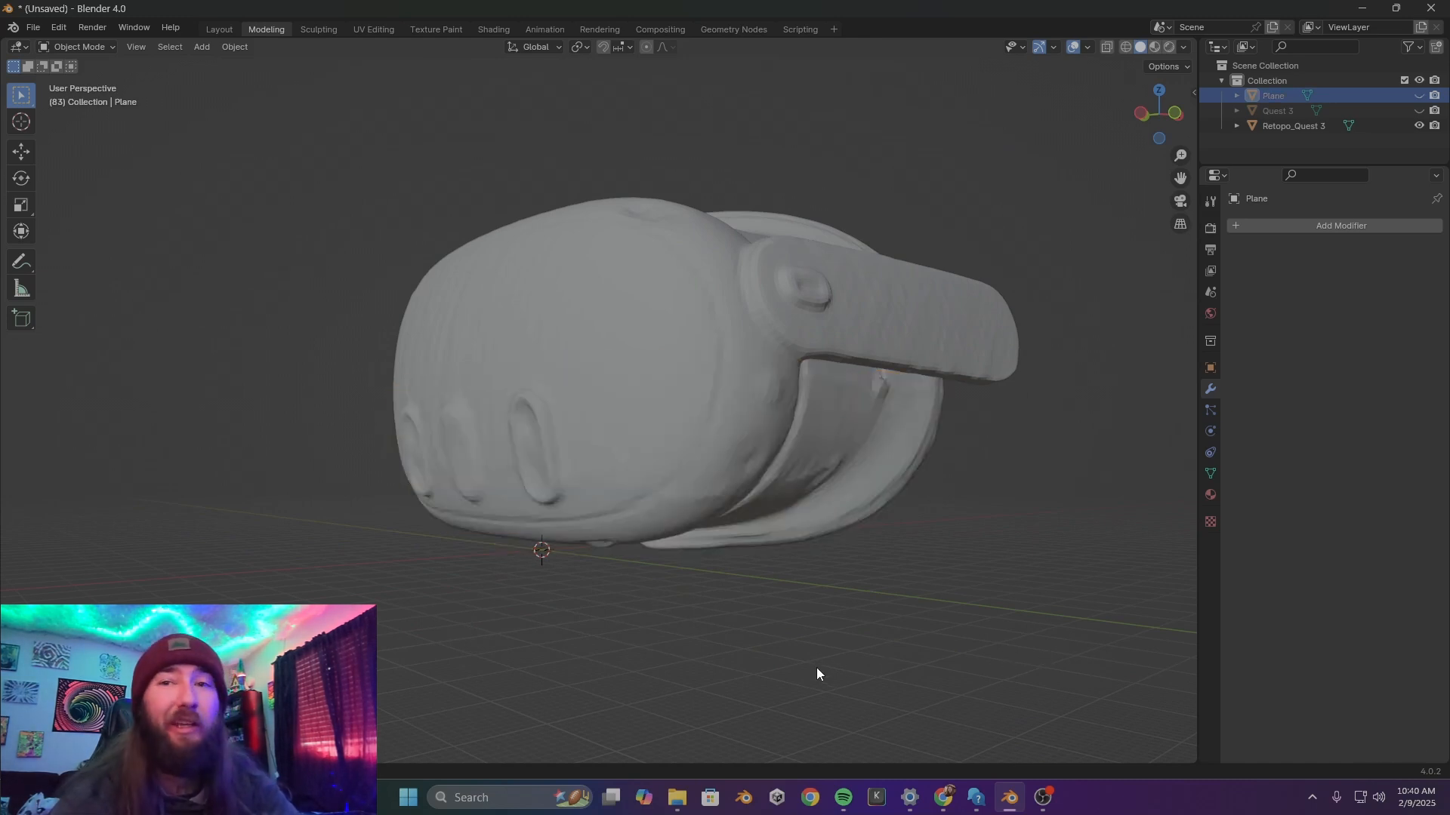
Add a cube as a separate object, scale it down uniformly and flatten it along Z
key("shift")
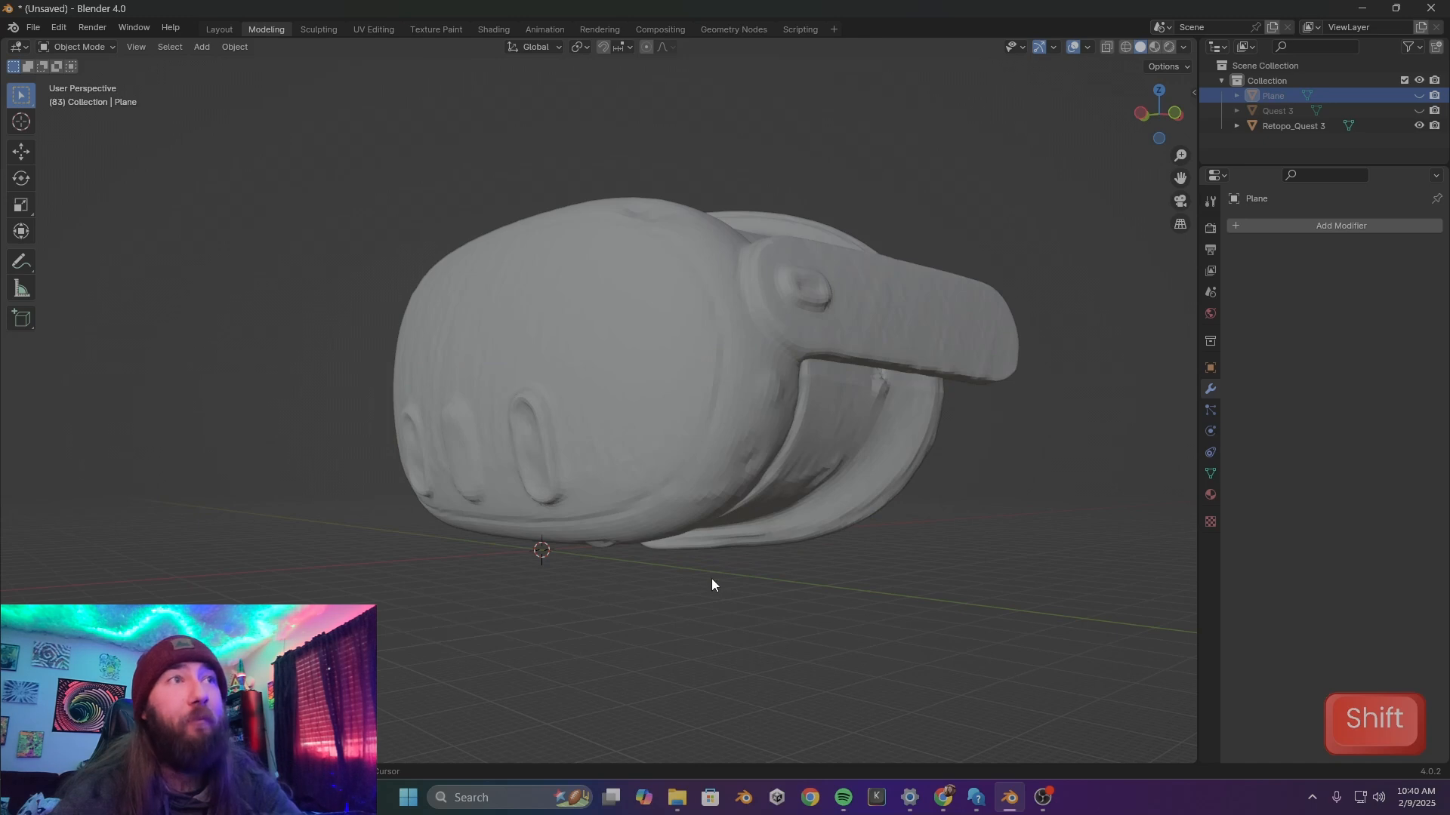
key("shift+a")
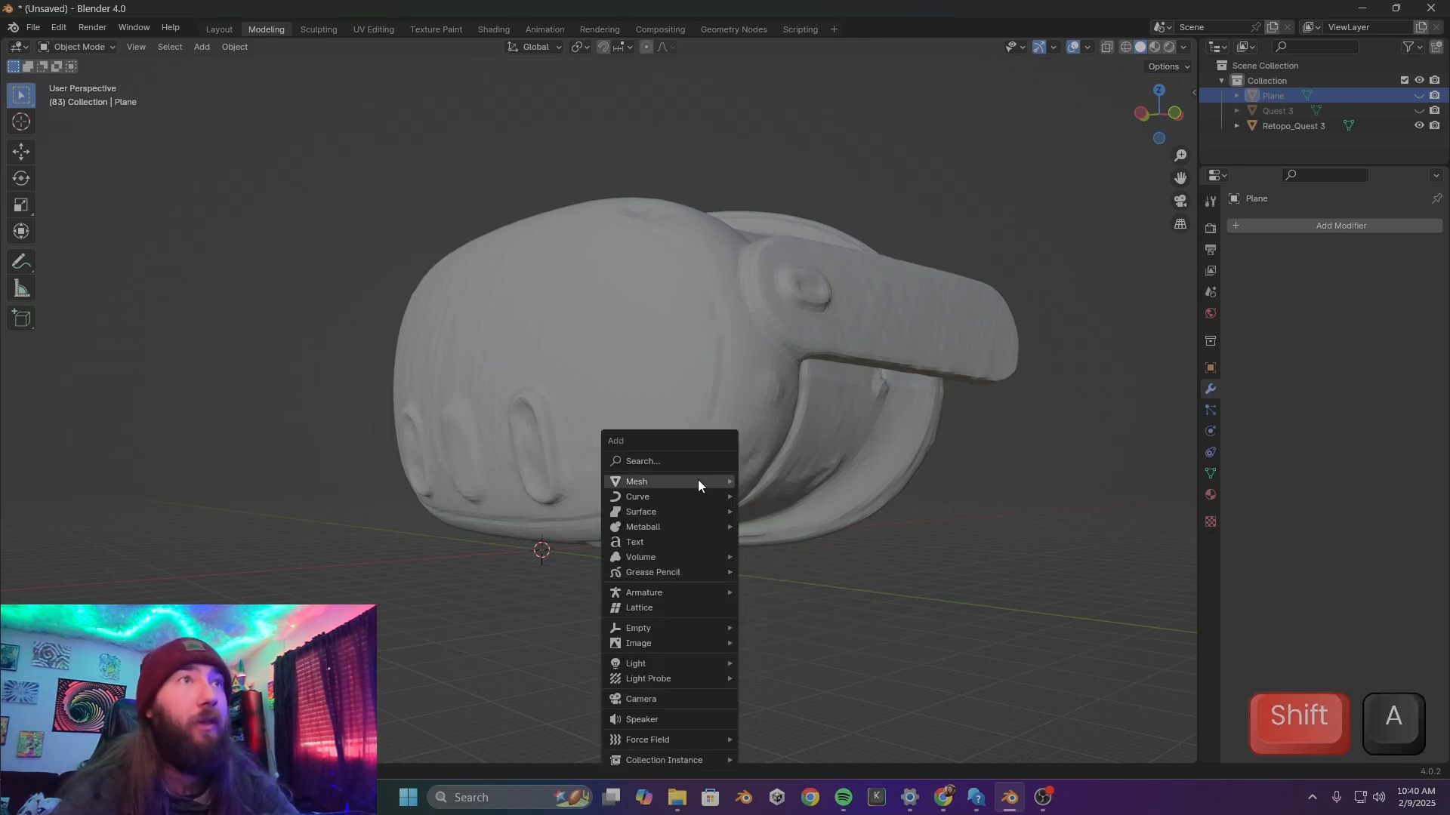
mouse_move(700, 480)
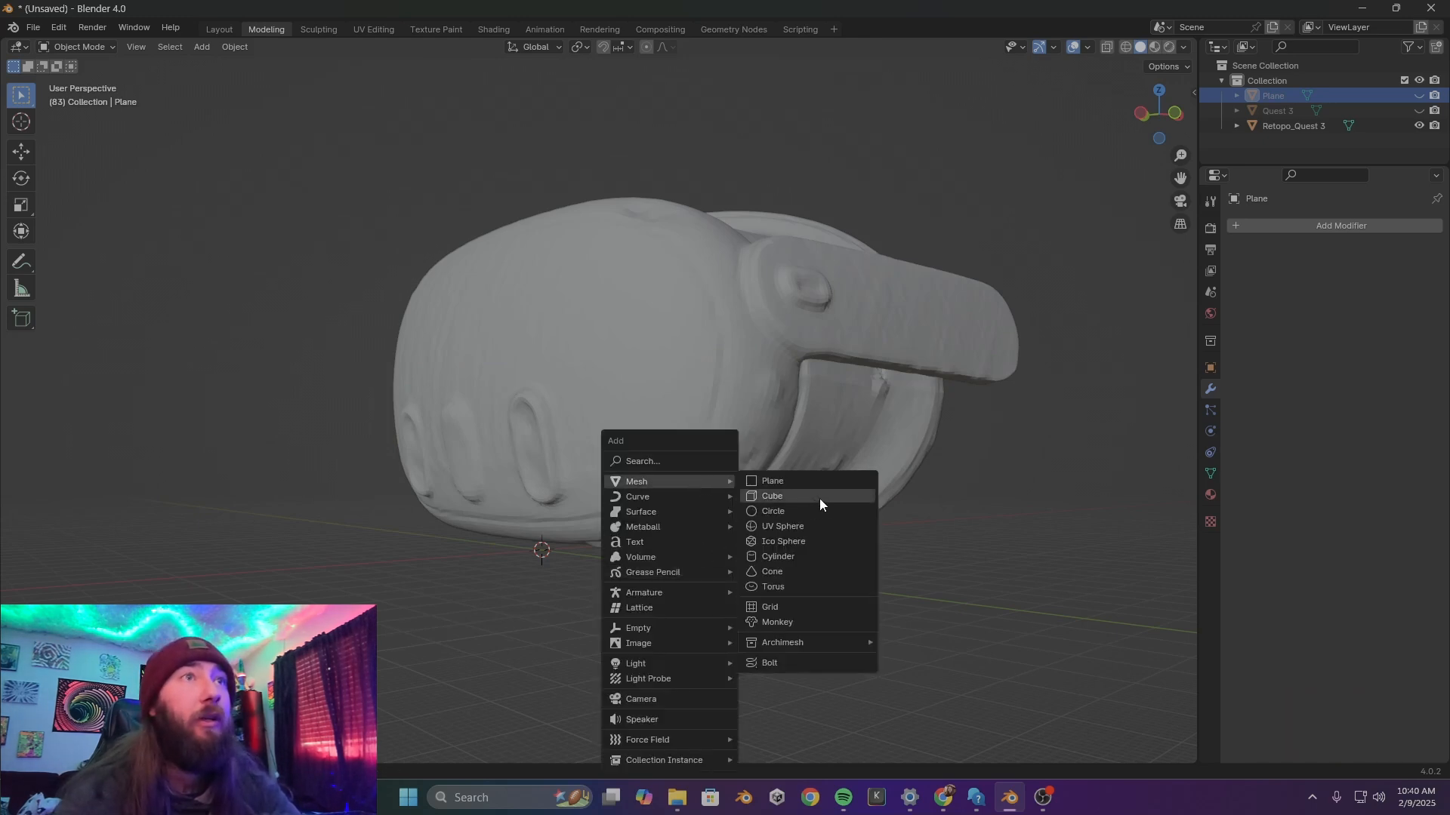
left_click(819, 498)
key("s")
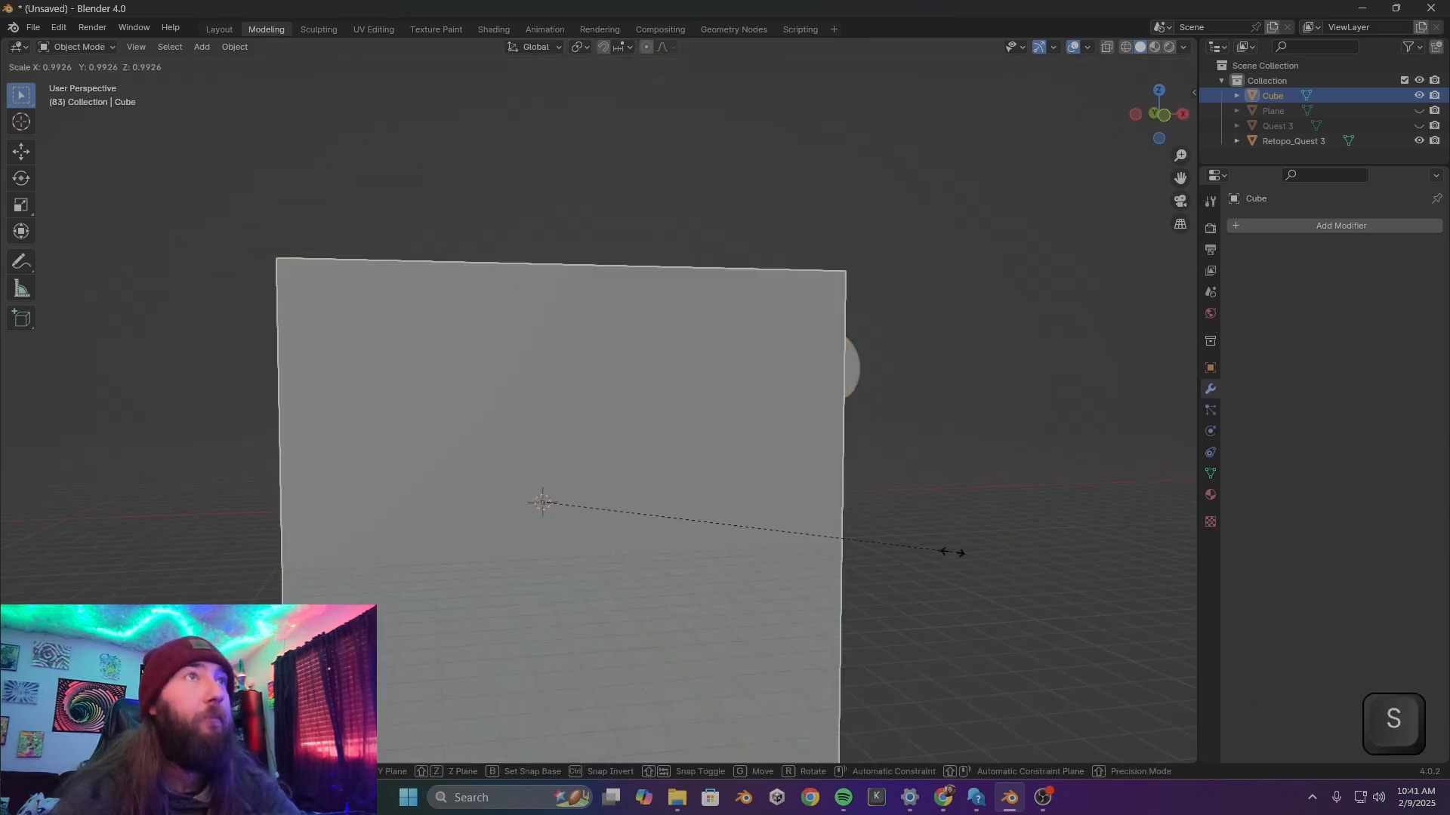
left_click(742, 555)
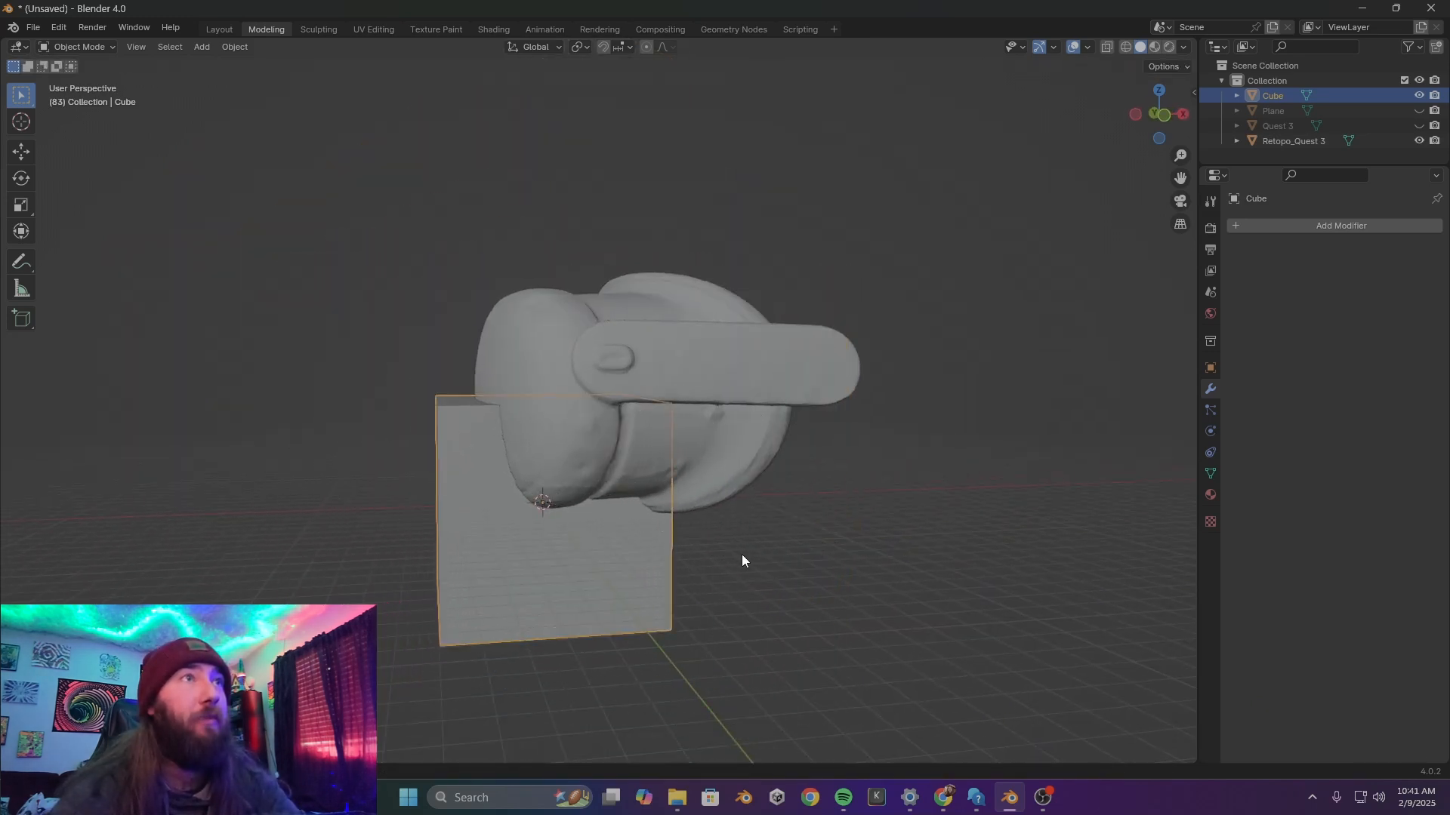
key("s")
key("z")
left_click(743, 566)
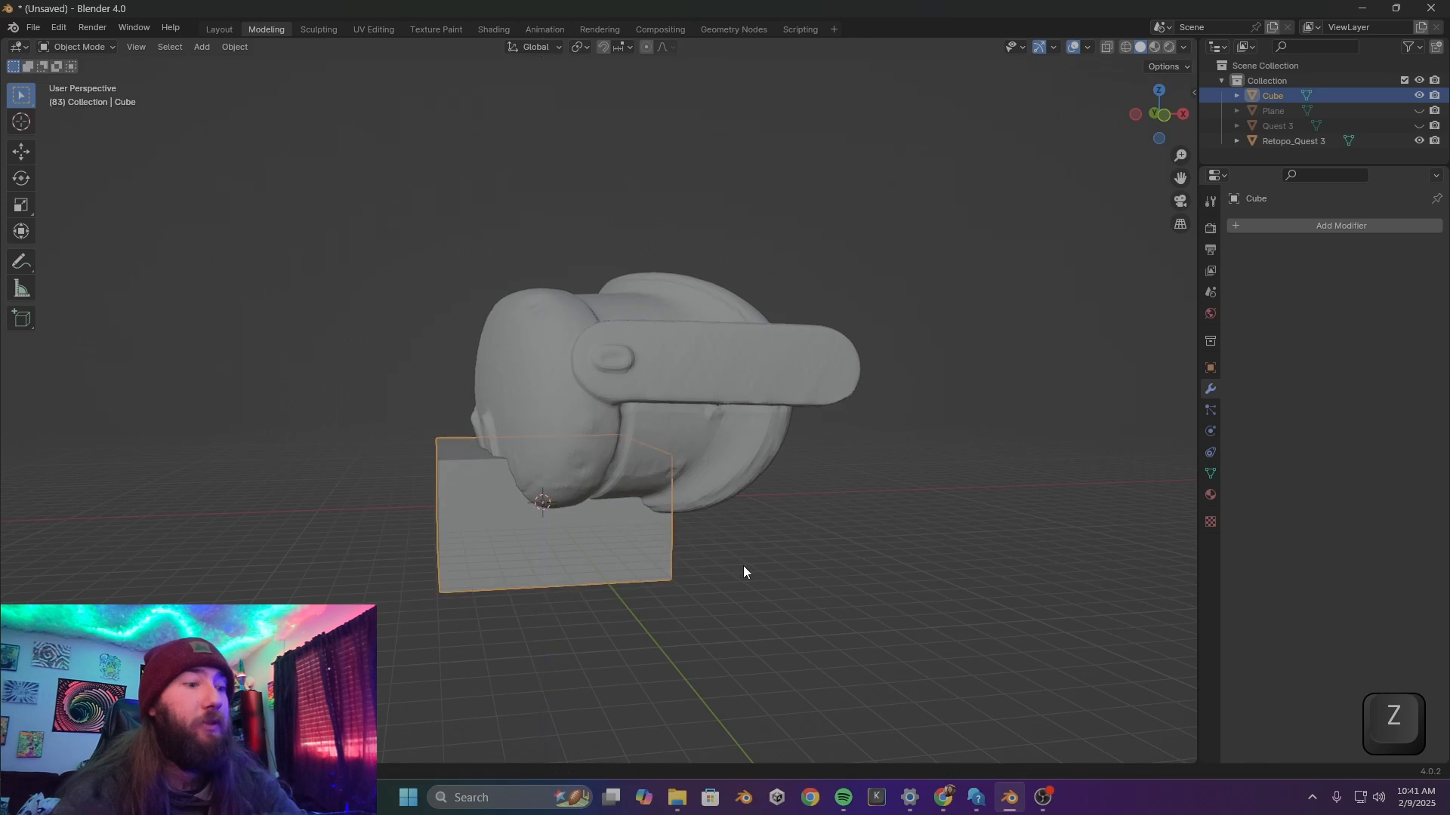
Move the cube along Z toward the headset and scale it up uniformly until it spans the headset's width
key("g")
key("z")
left_click(778, 514)
middle_click_drag(780, 514, 937, 528)
key("s")
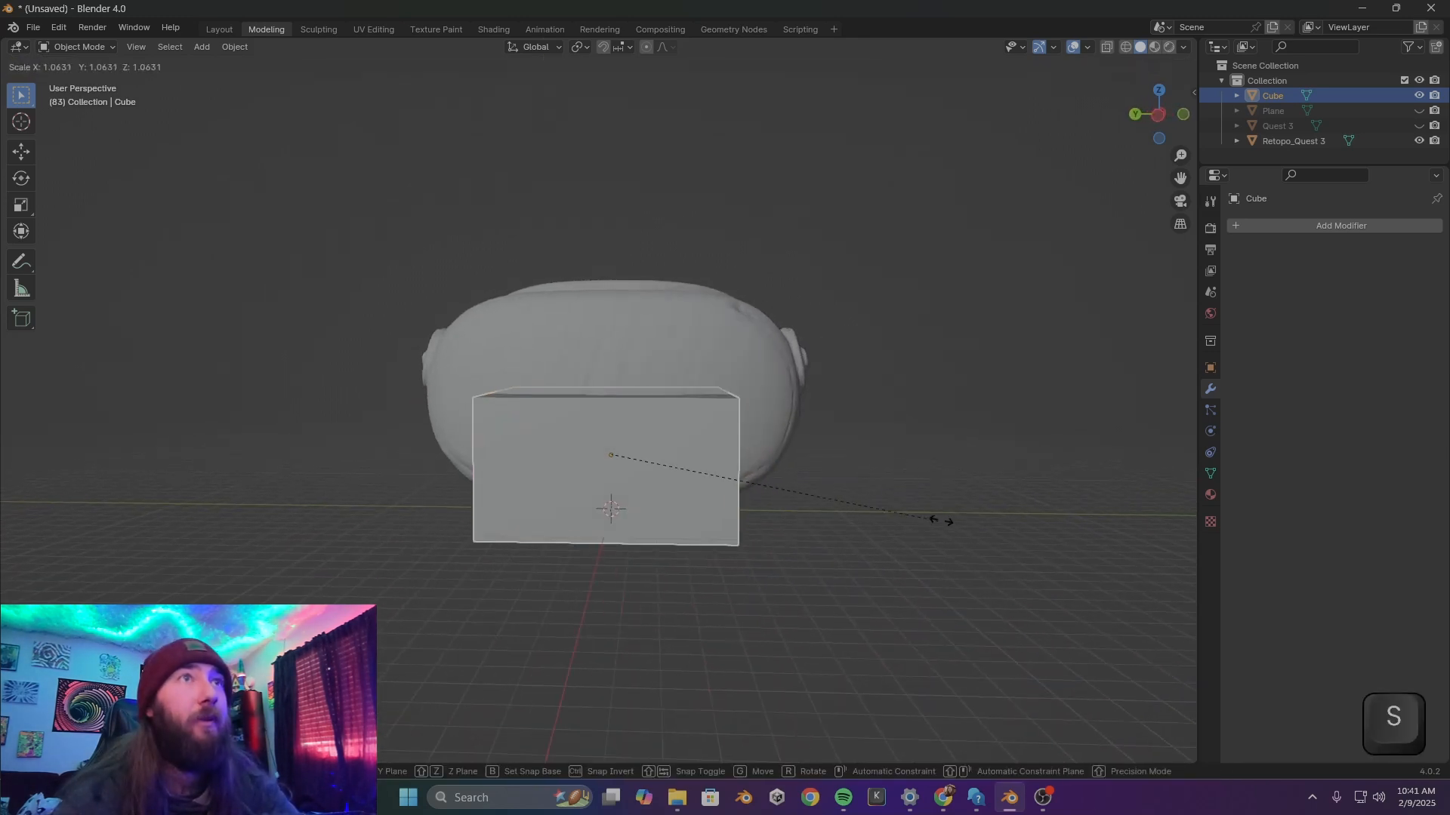
left_click(1125, 528)
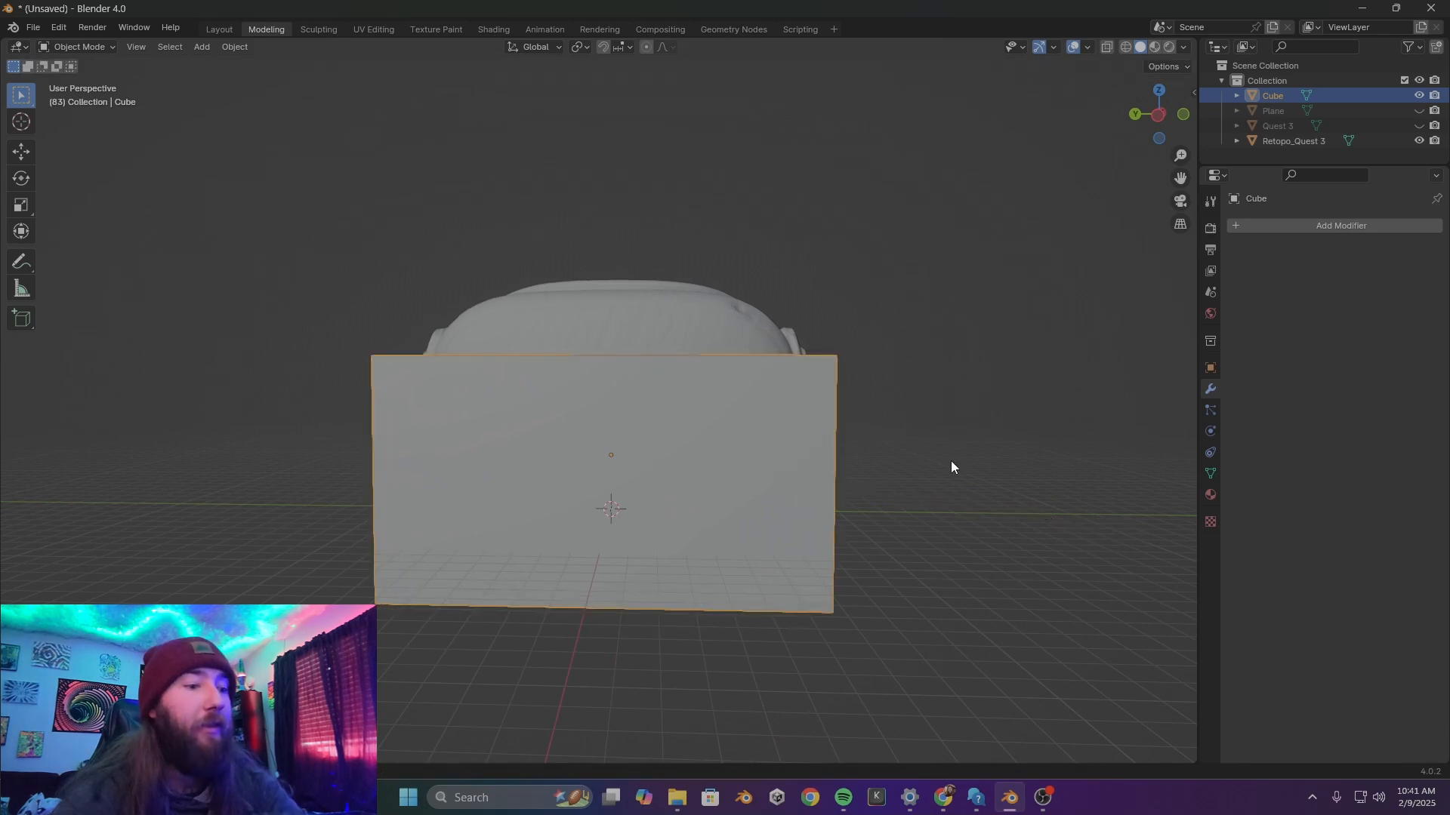
Reposition the cube along Z around the headset's lower half and shift it along X under the headset body
key("g")
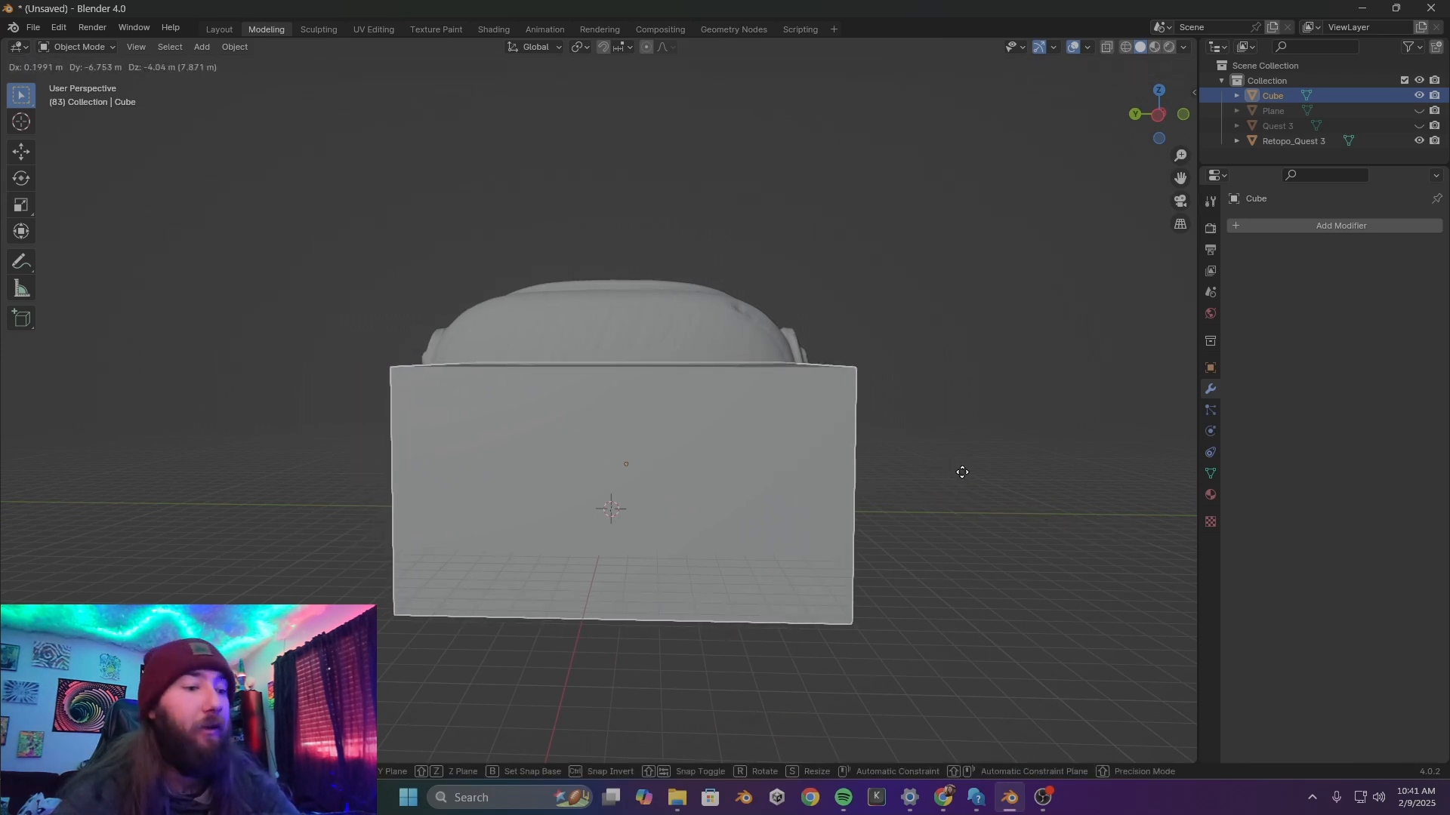
key("z")
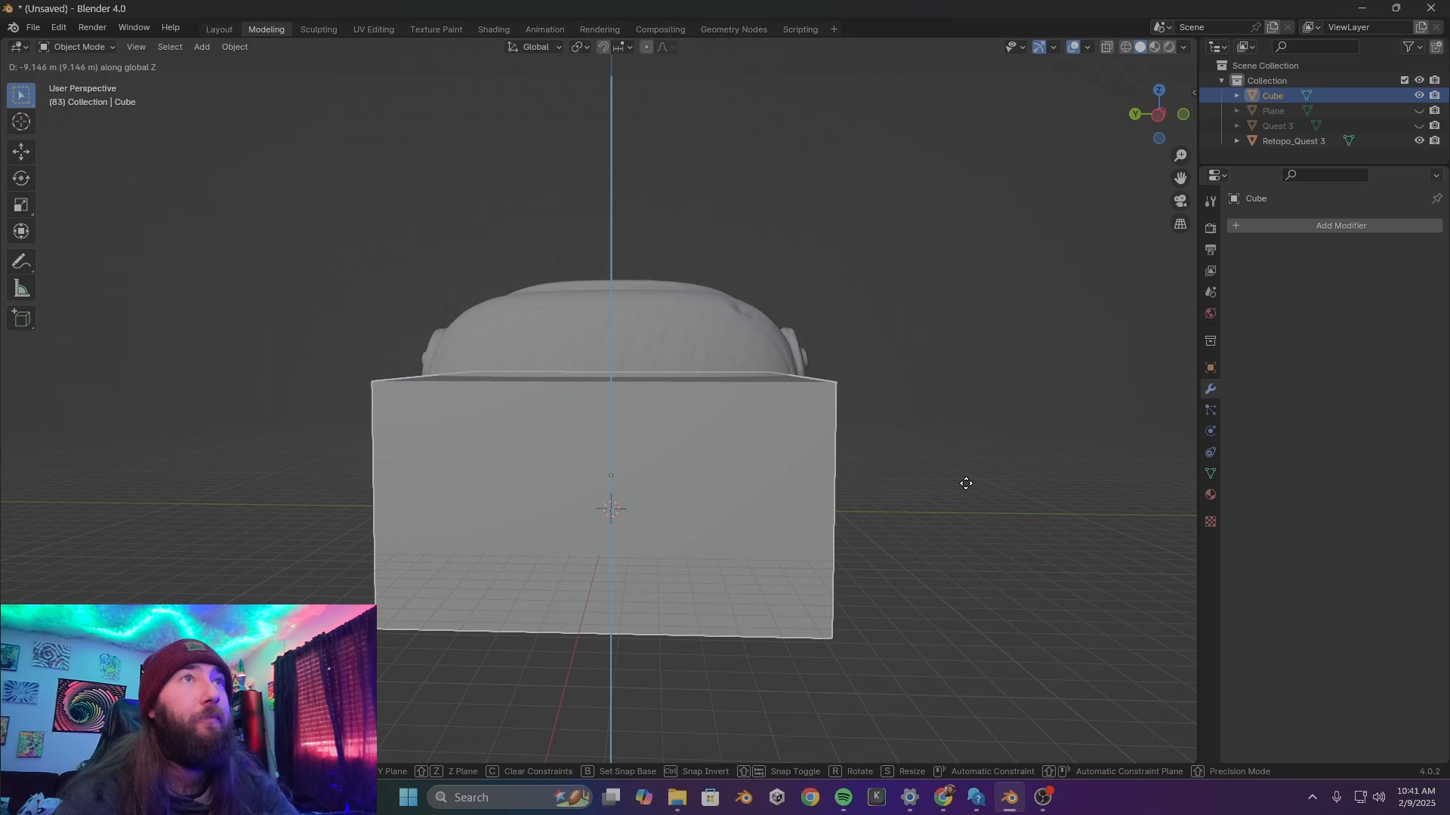
left_click(965, 483)
middle_click_drag(964, 483, 1028, 490)
key("g")
key("z")
left_click(801, 479)
key("g")
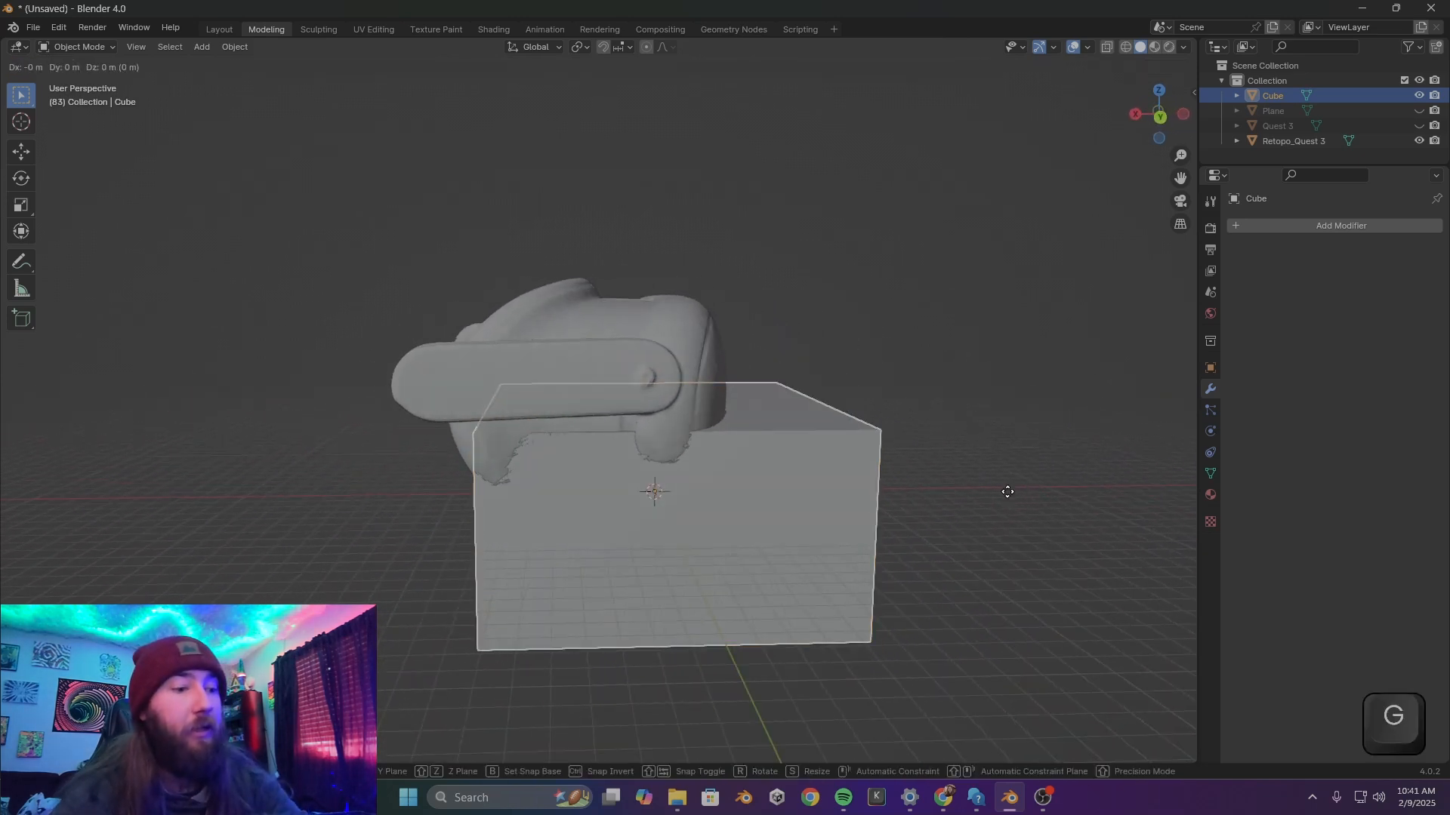
key("x")
left_click(950, 502)
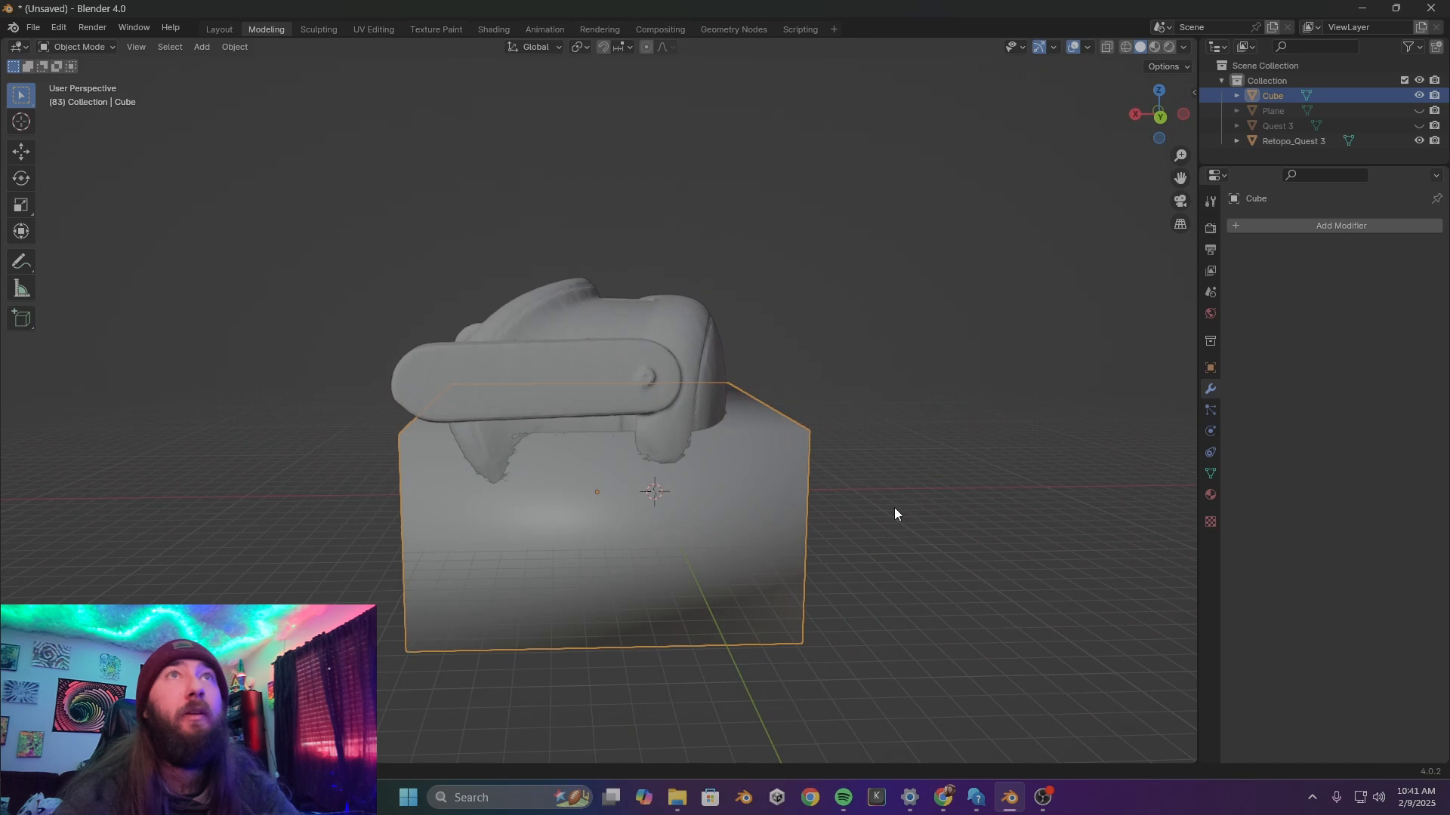
Widen the cube along Y so it extends past both sides of the headset
middle_click_drag(842, 463, 802, 496)
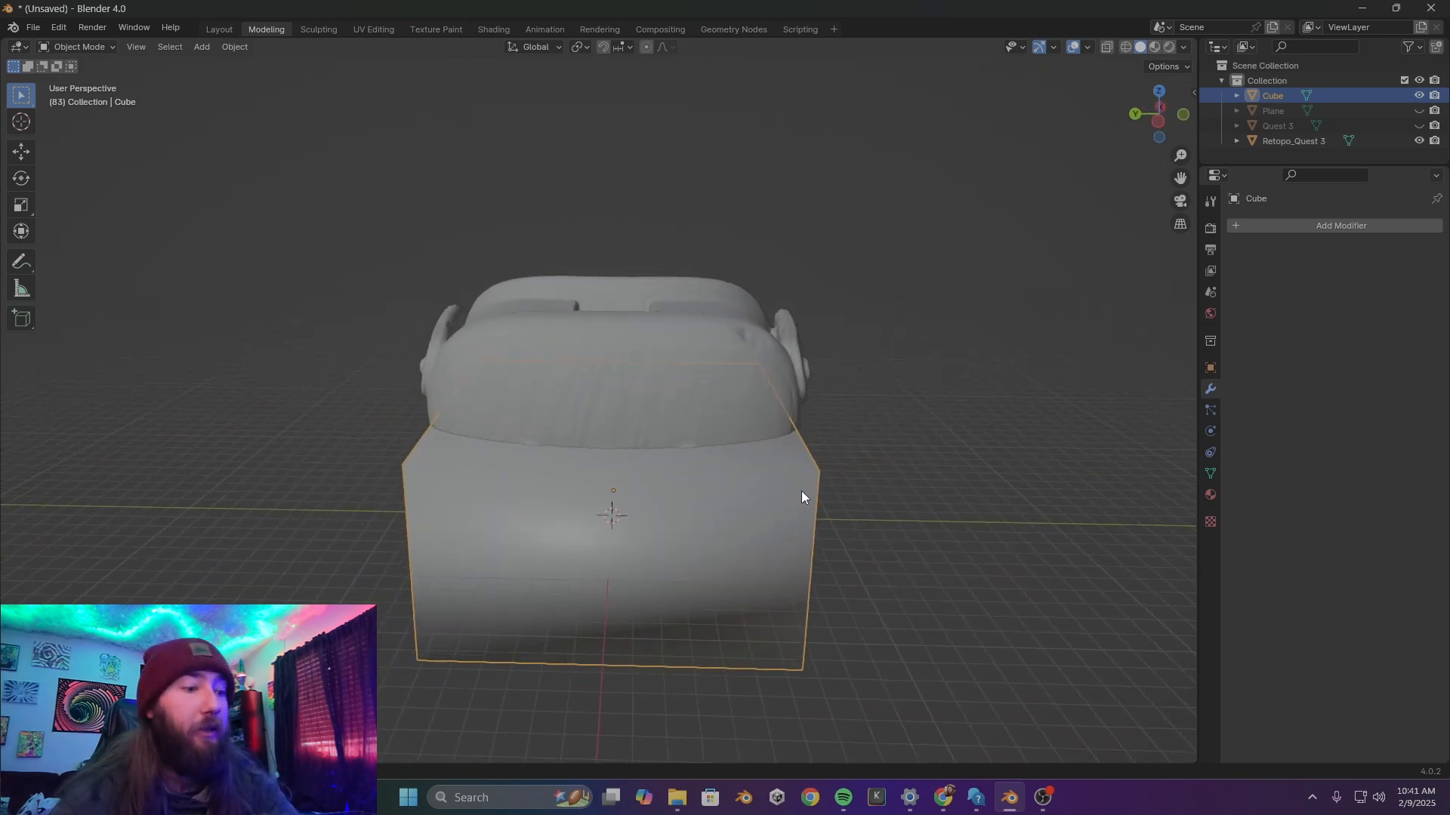
key("s")
key("y")
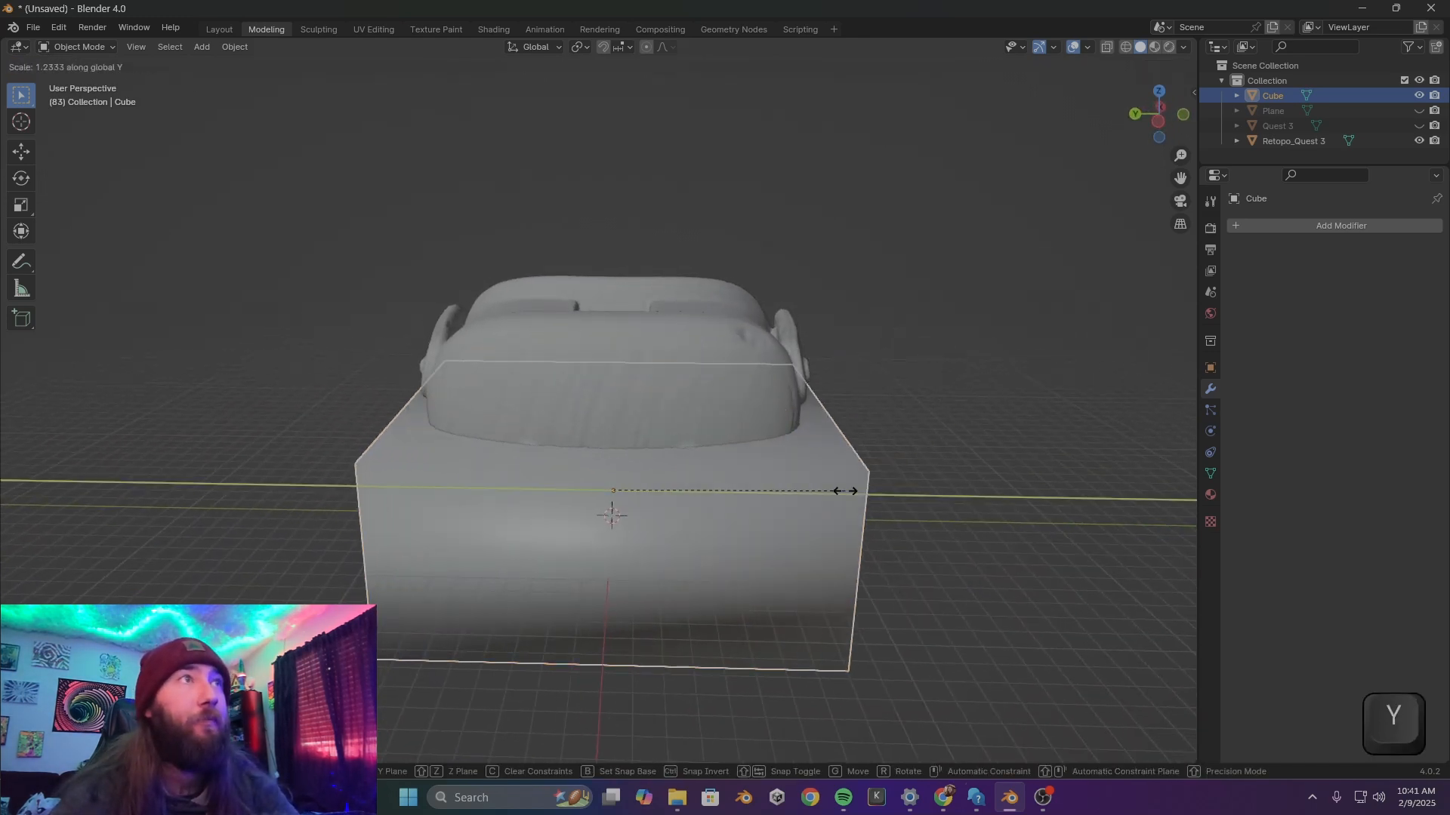
left_click(944, 499)
Delete the cube's top face in Edit Mode and return to Object Mode
middle_click_drag(944, 498, 989, 492)
key("Tab")
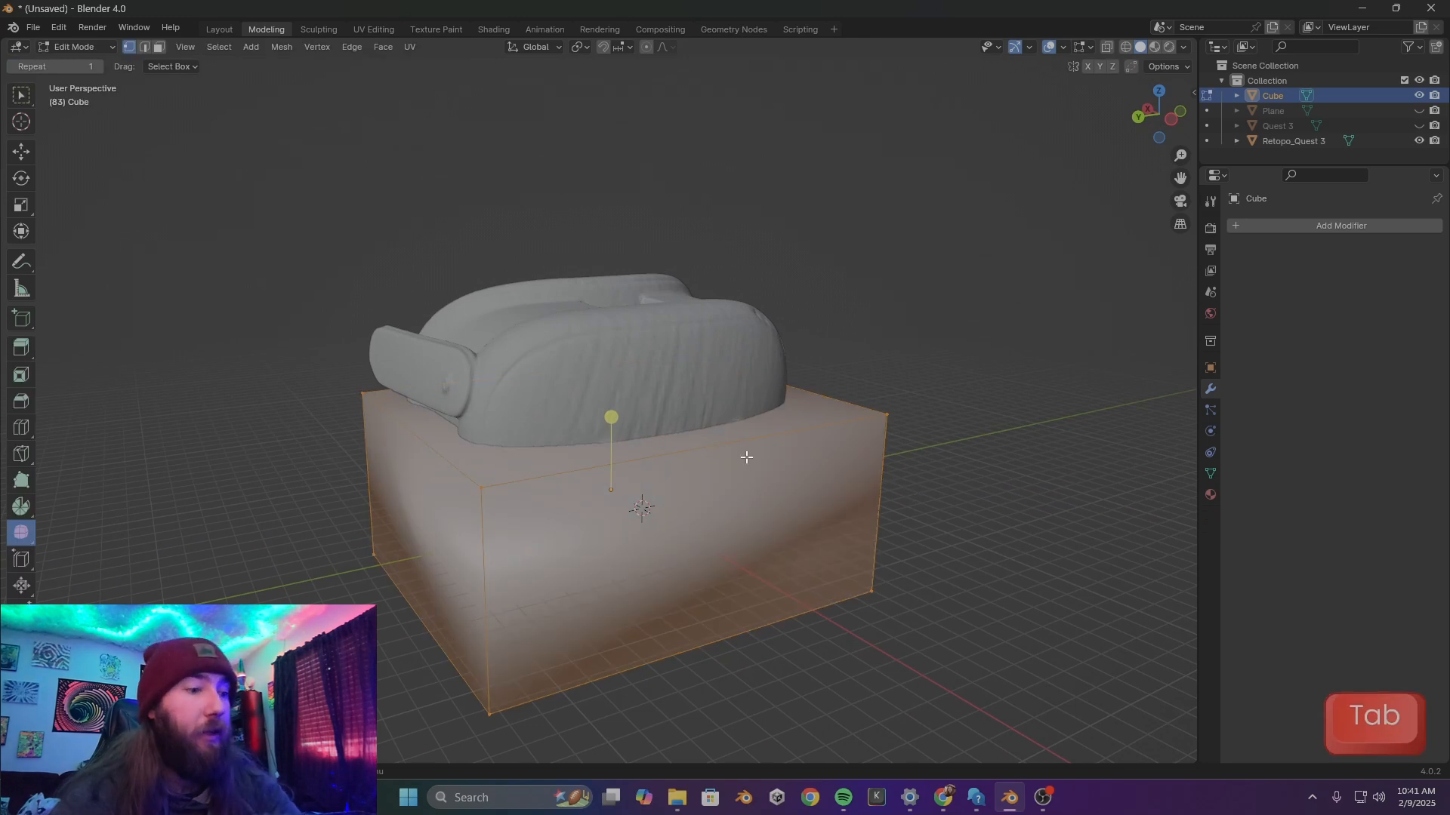
key("3")
left_click(621, 427)
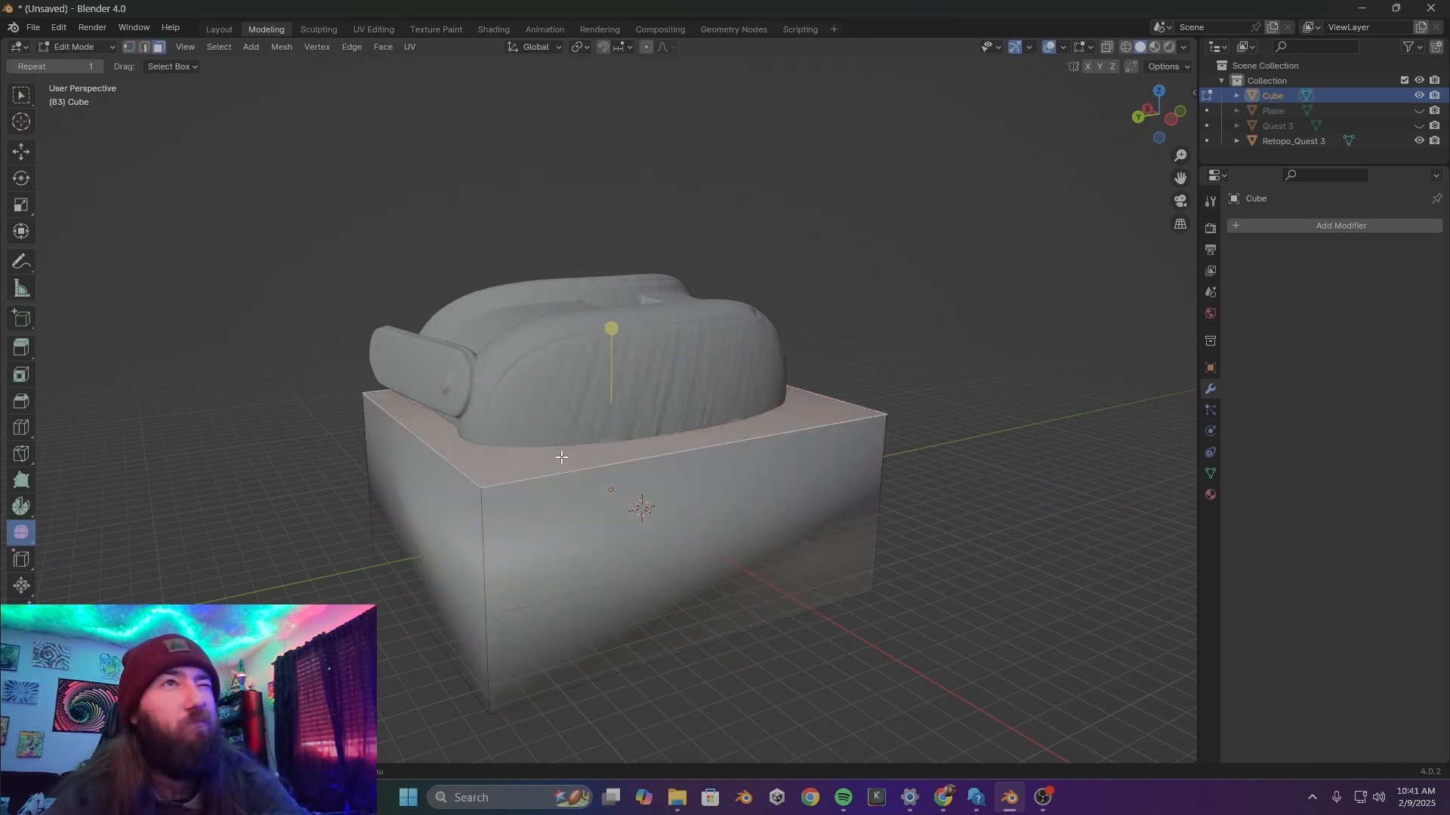
key("Delete")
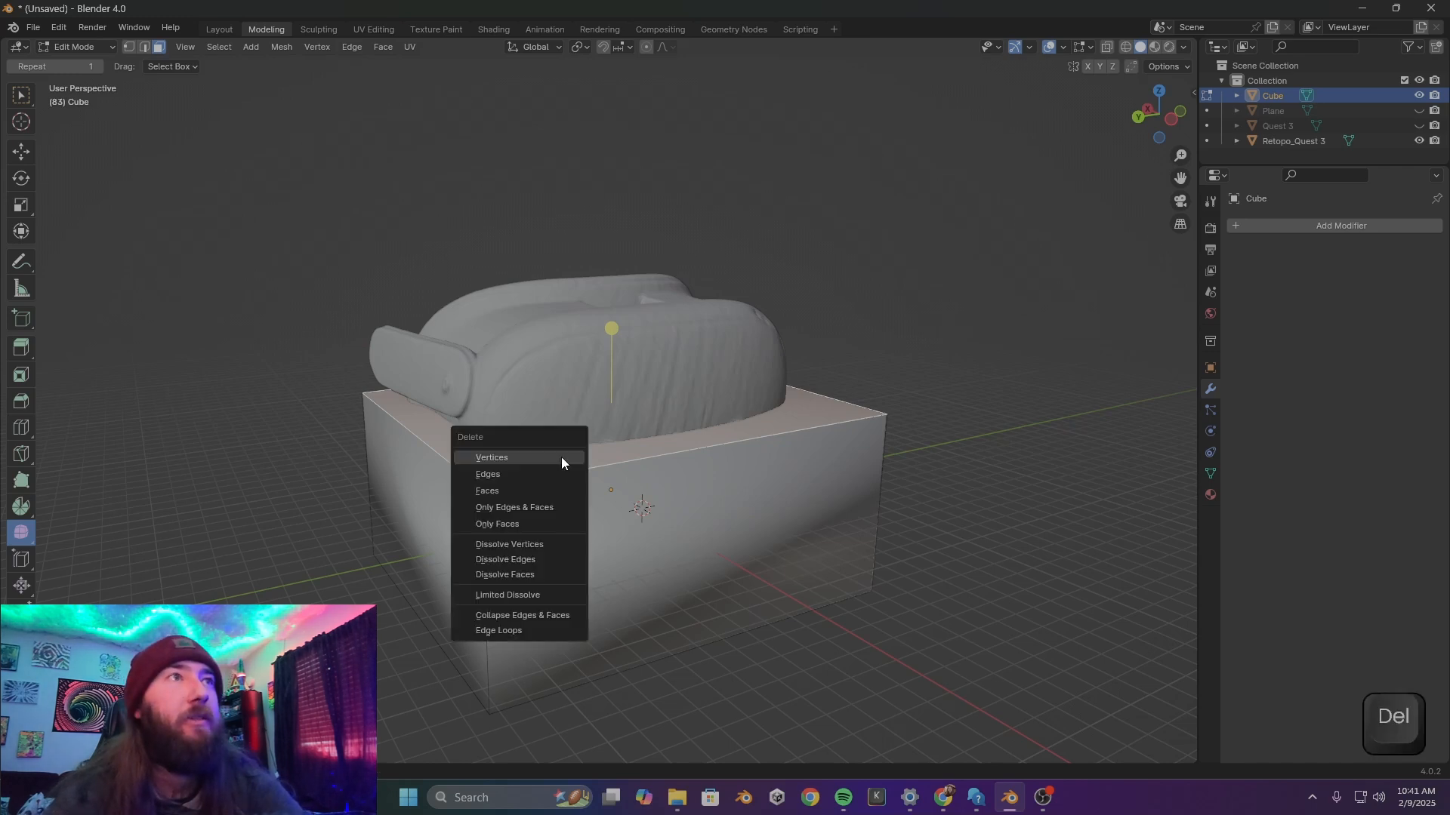
left_click(580, 489)
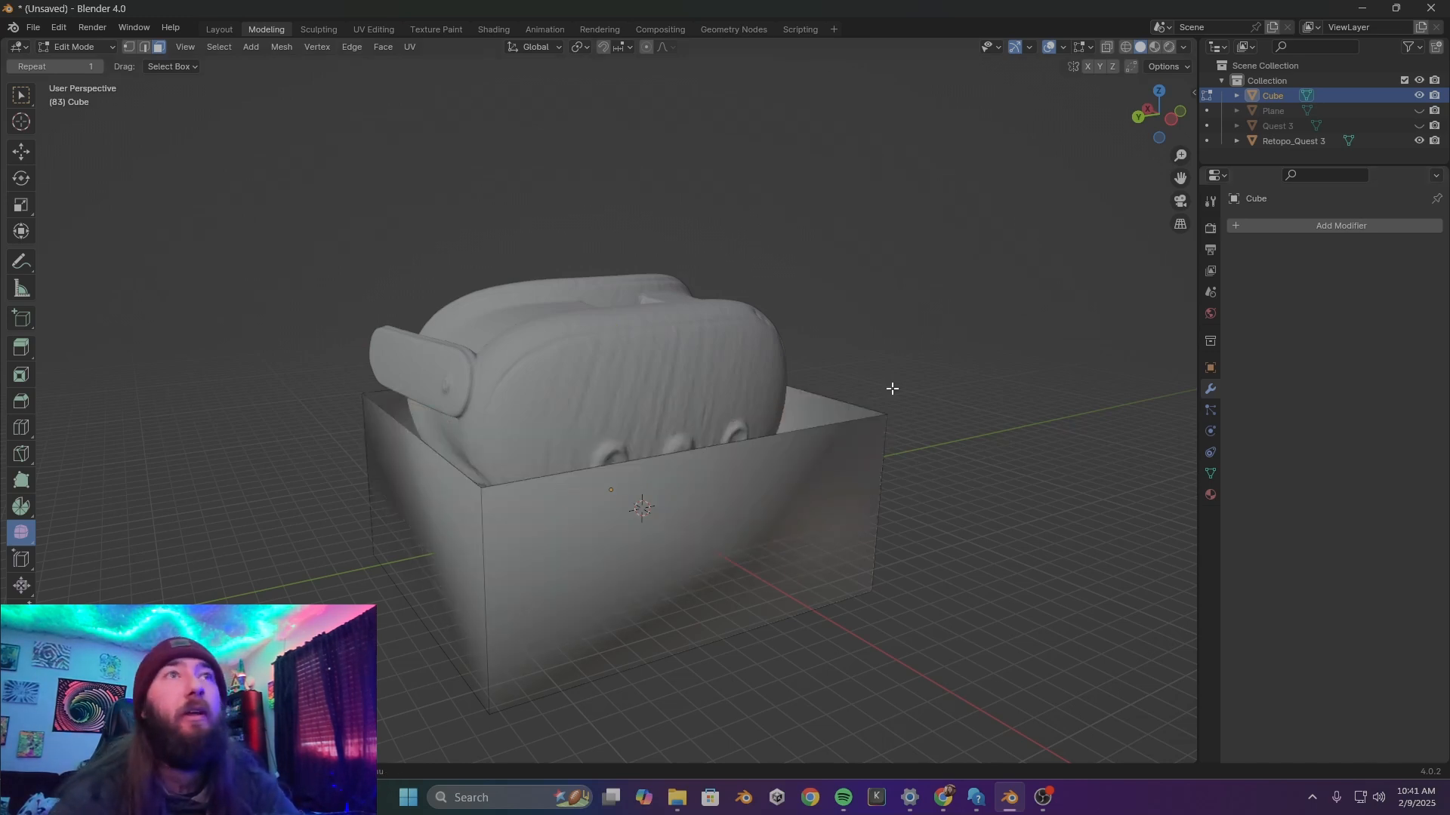
key("Tab")
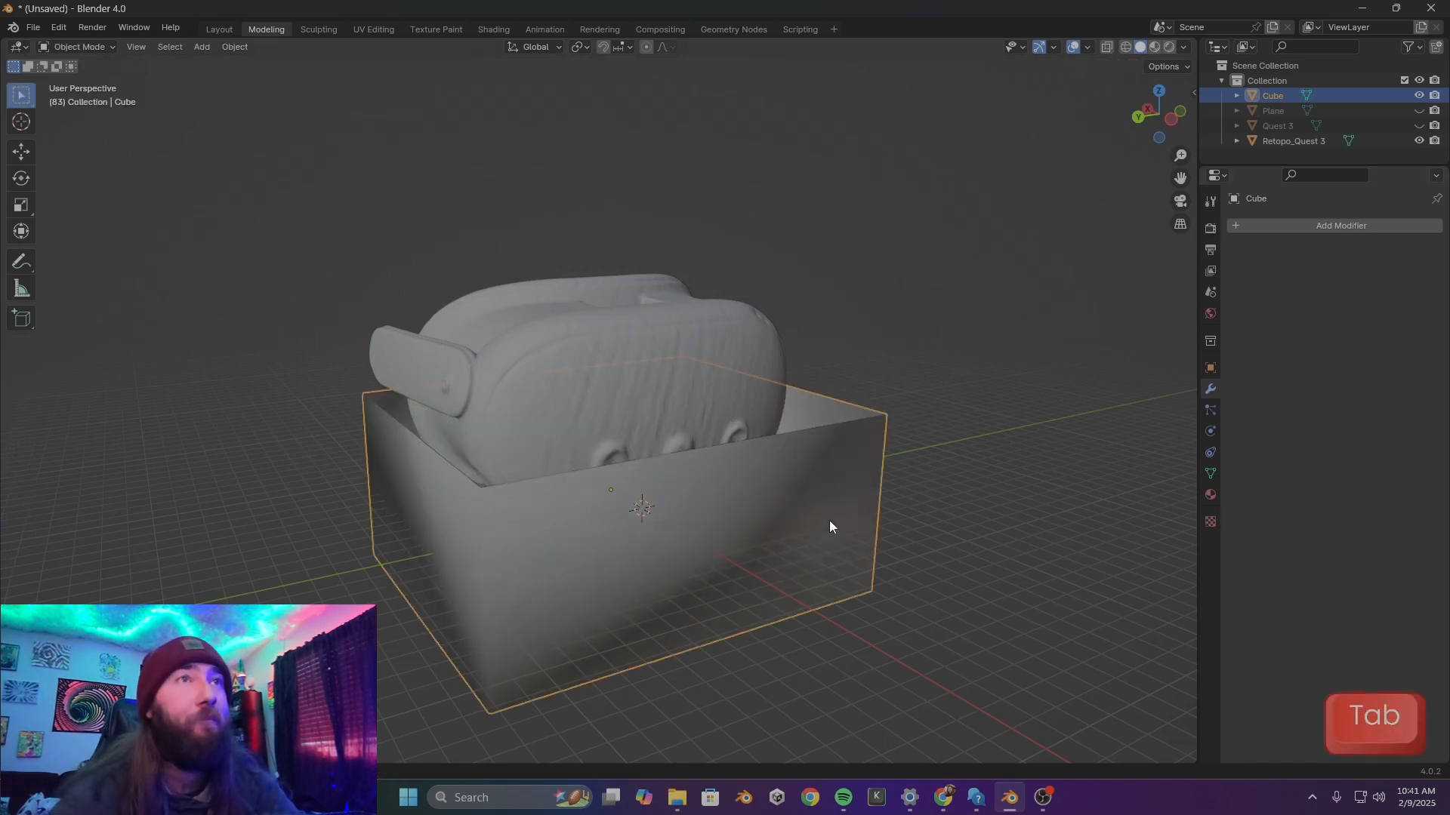
Add a Subdivision Surface modifier to the open cube with its viewport level set to 2
left_click(1320, 228)
mouse_move(1270, 216)
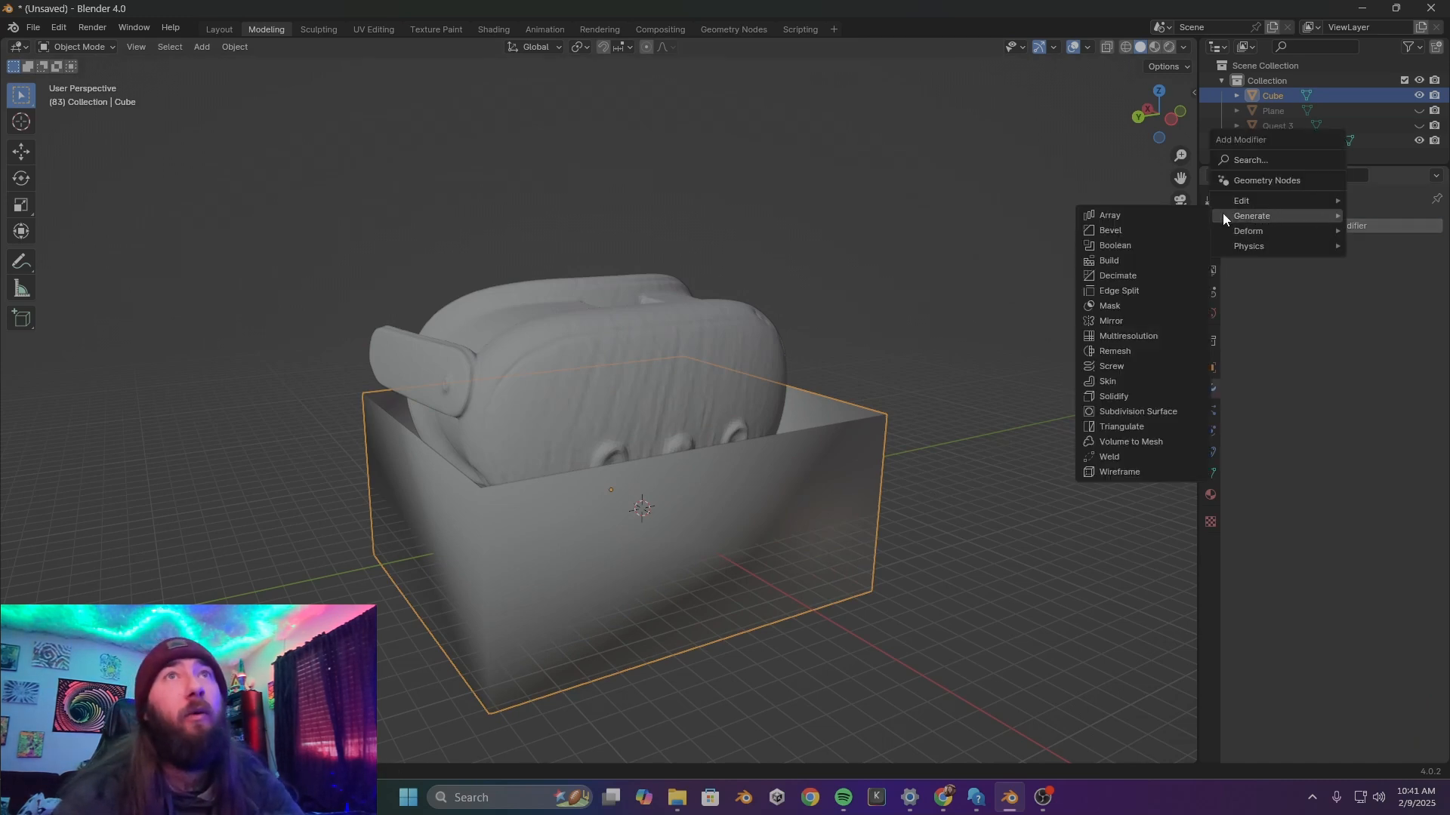
left_click(1149, 410)
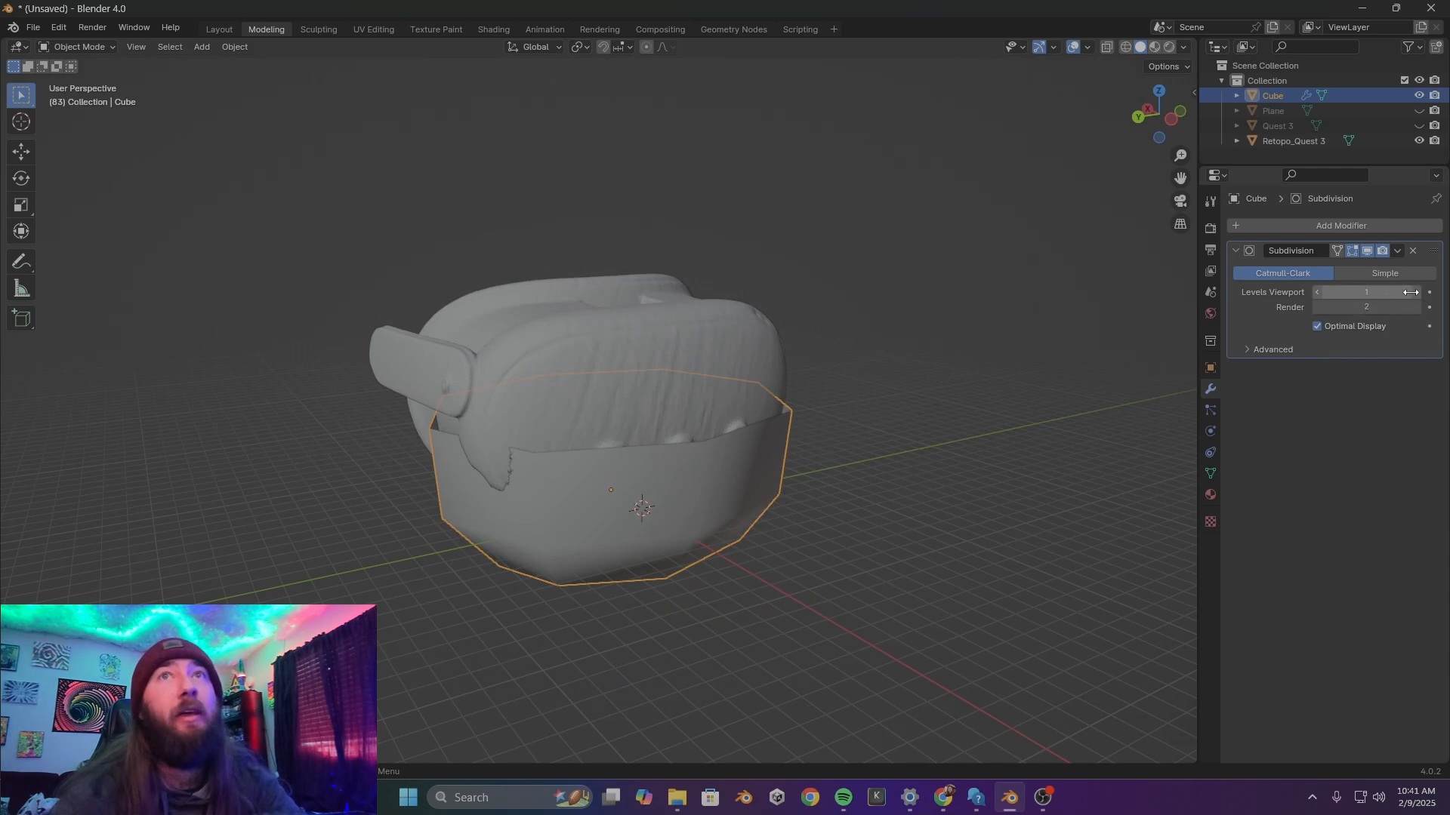
left_click(1410, 293)
key("Tab")
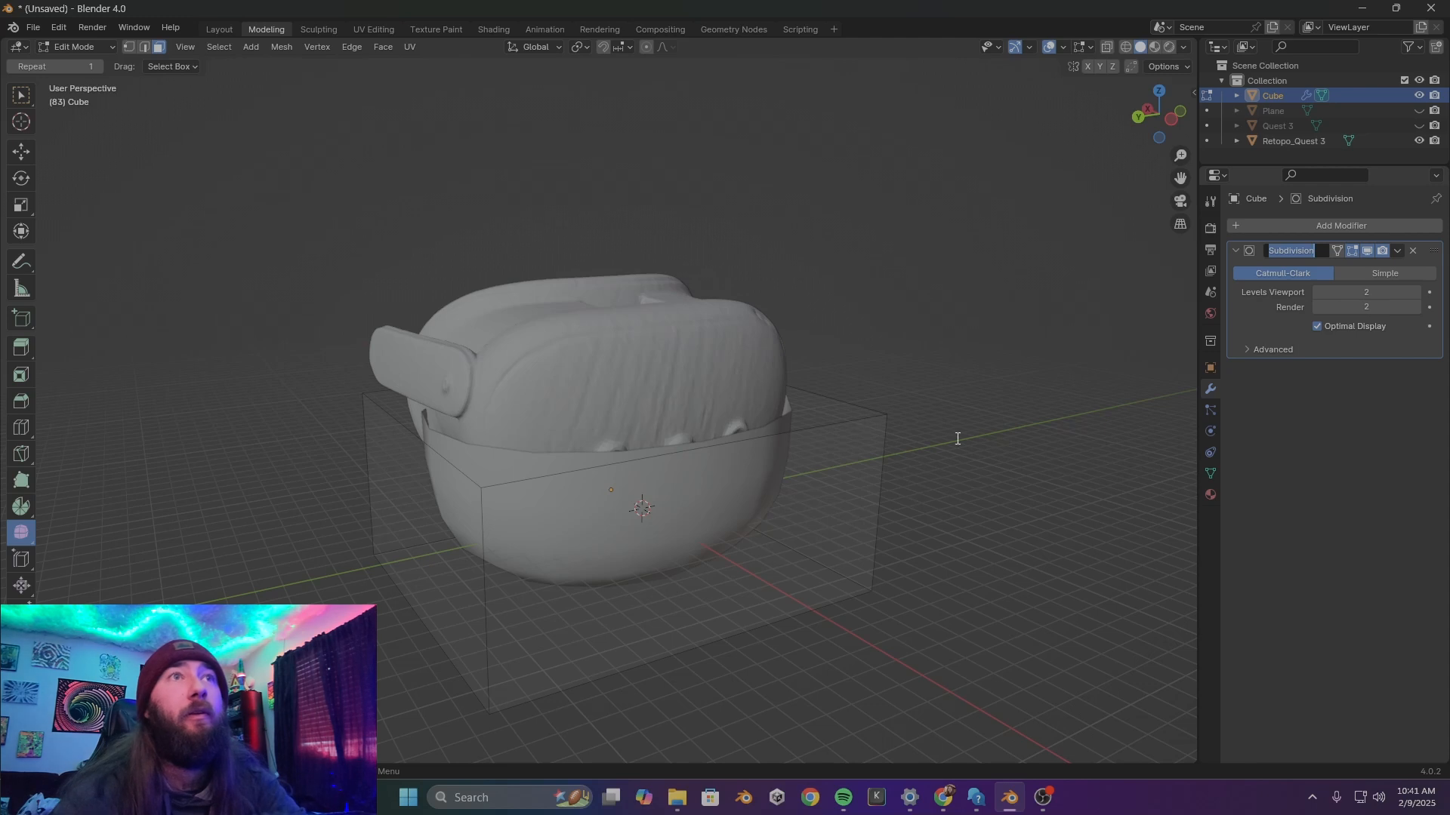
key("Tab")
key("Tab")
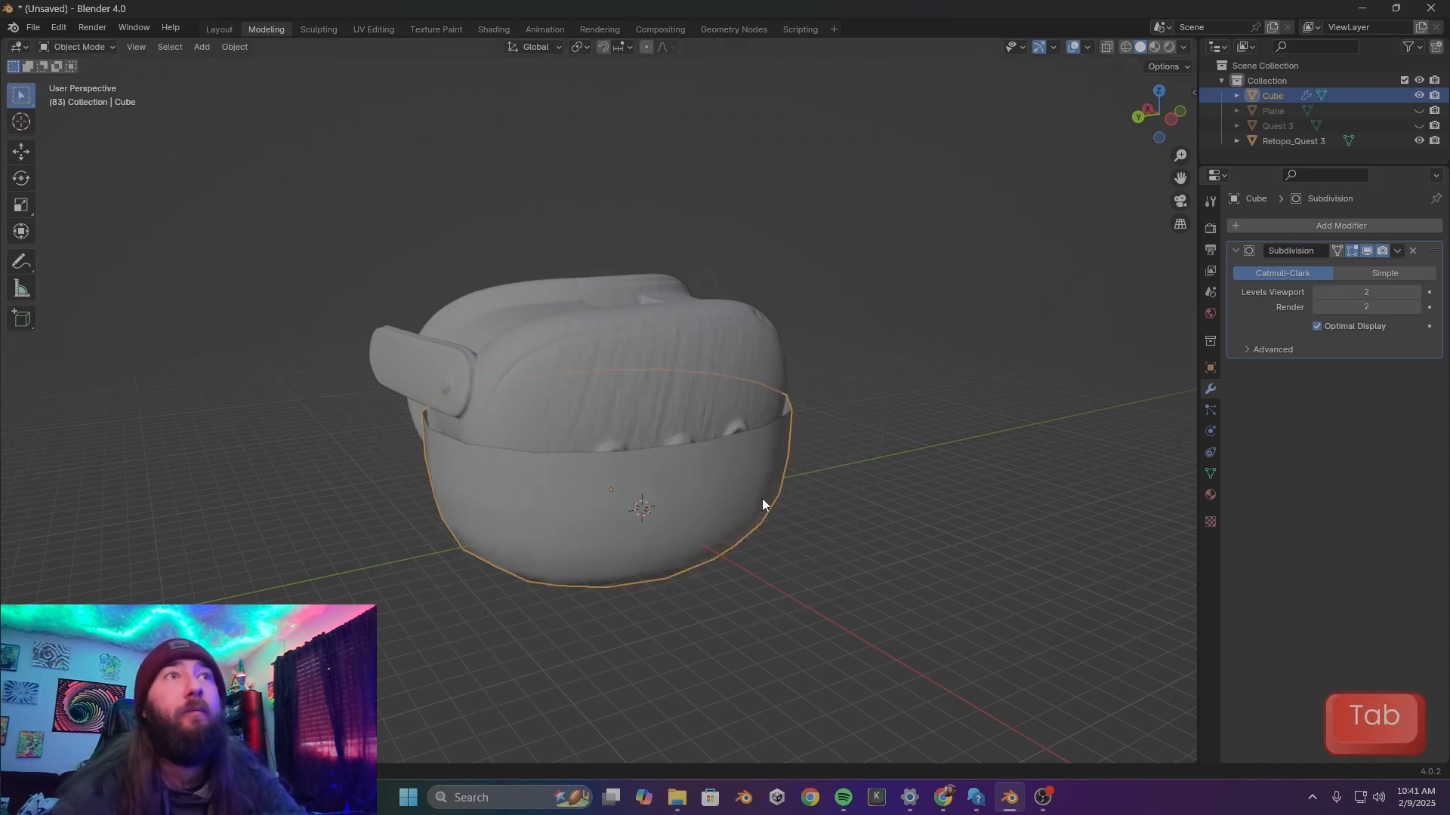
Stretch the rounded shell along X and shift it along X to enclose the headset's front and rear
middle_click_drag(762, 499, 880, 517)
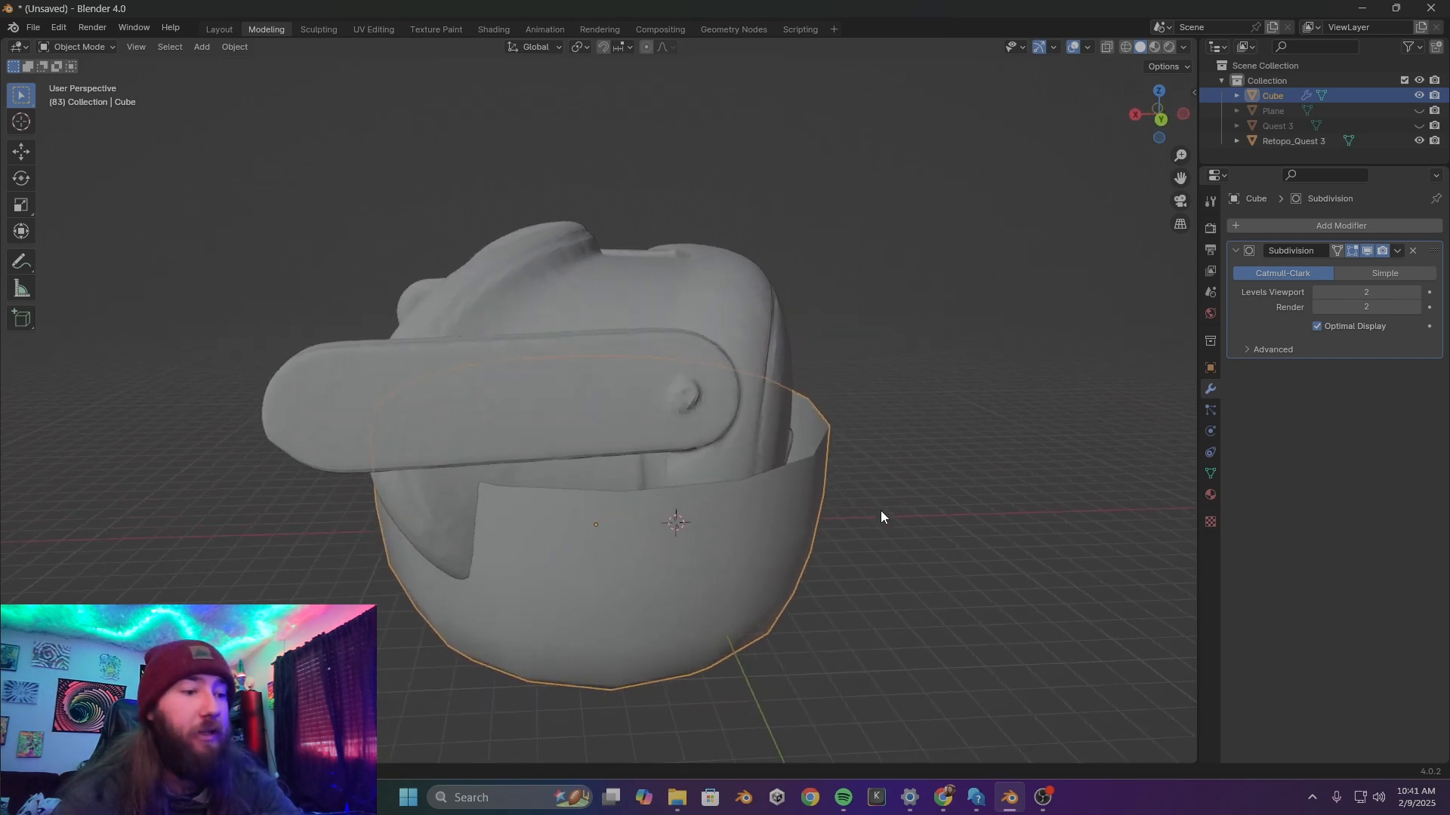
scroll(881, 516, "down", 2)
key("s")
key("x")
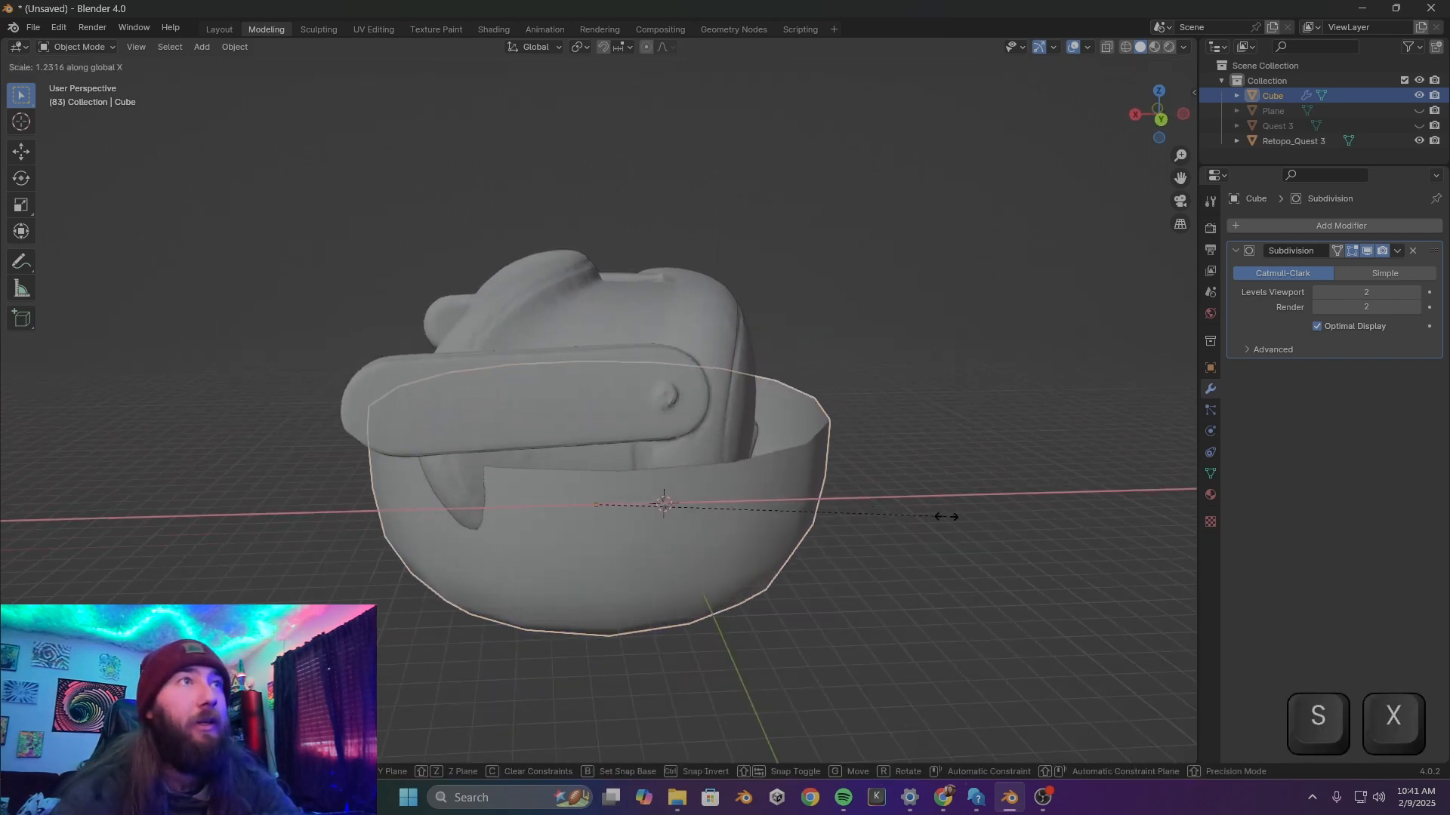
left_click(896, 511)
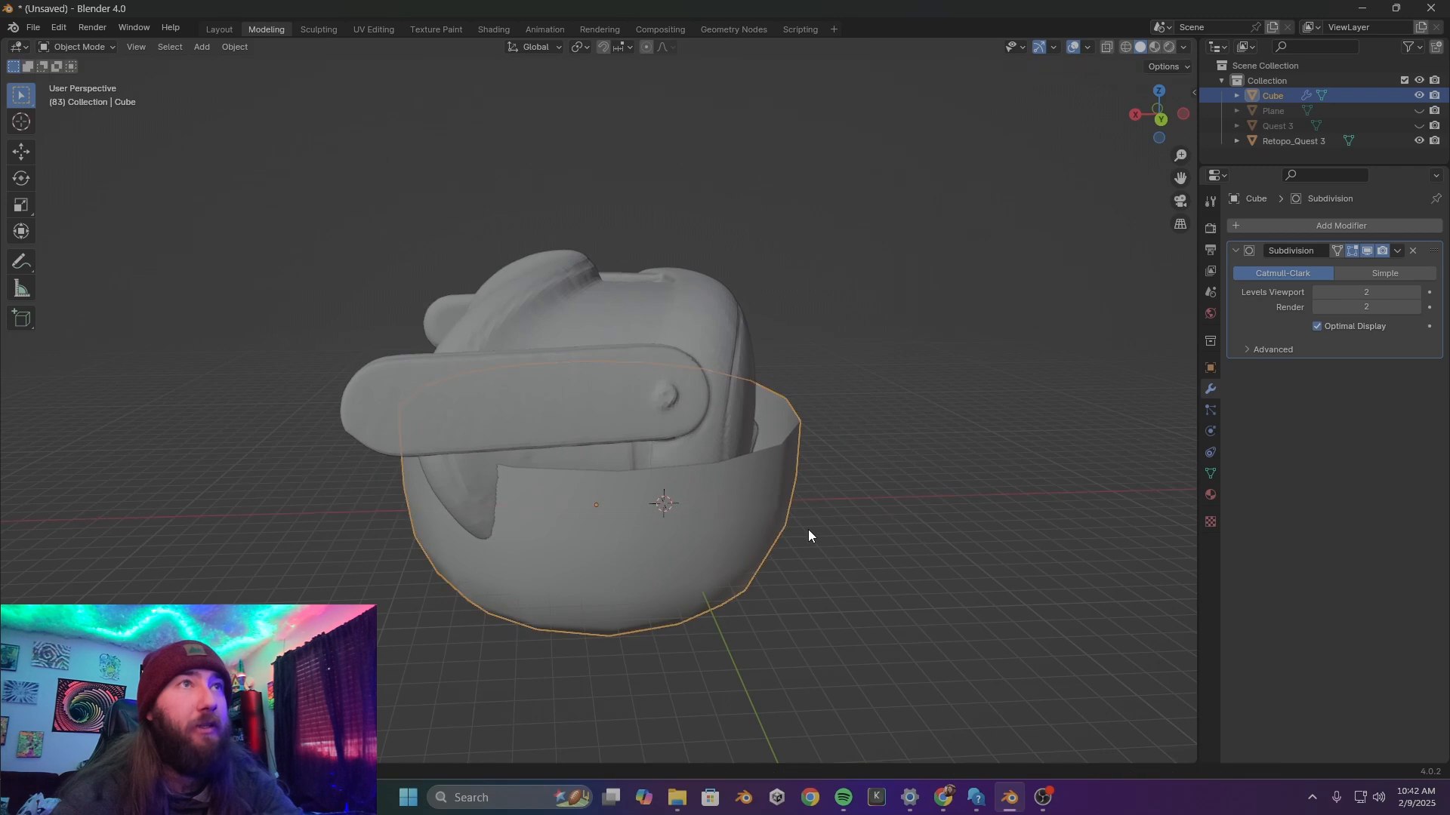
key("g")
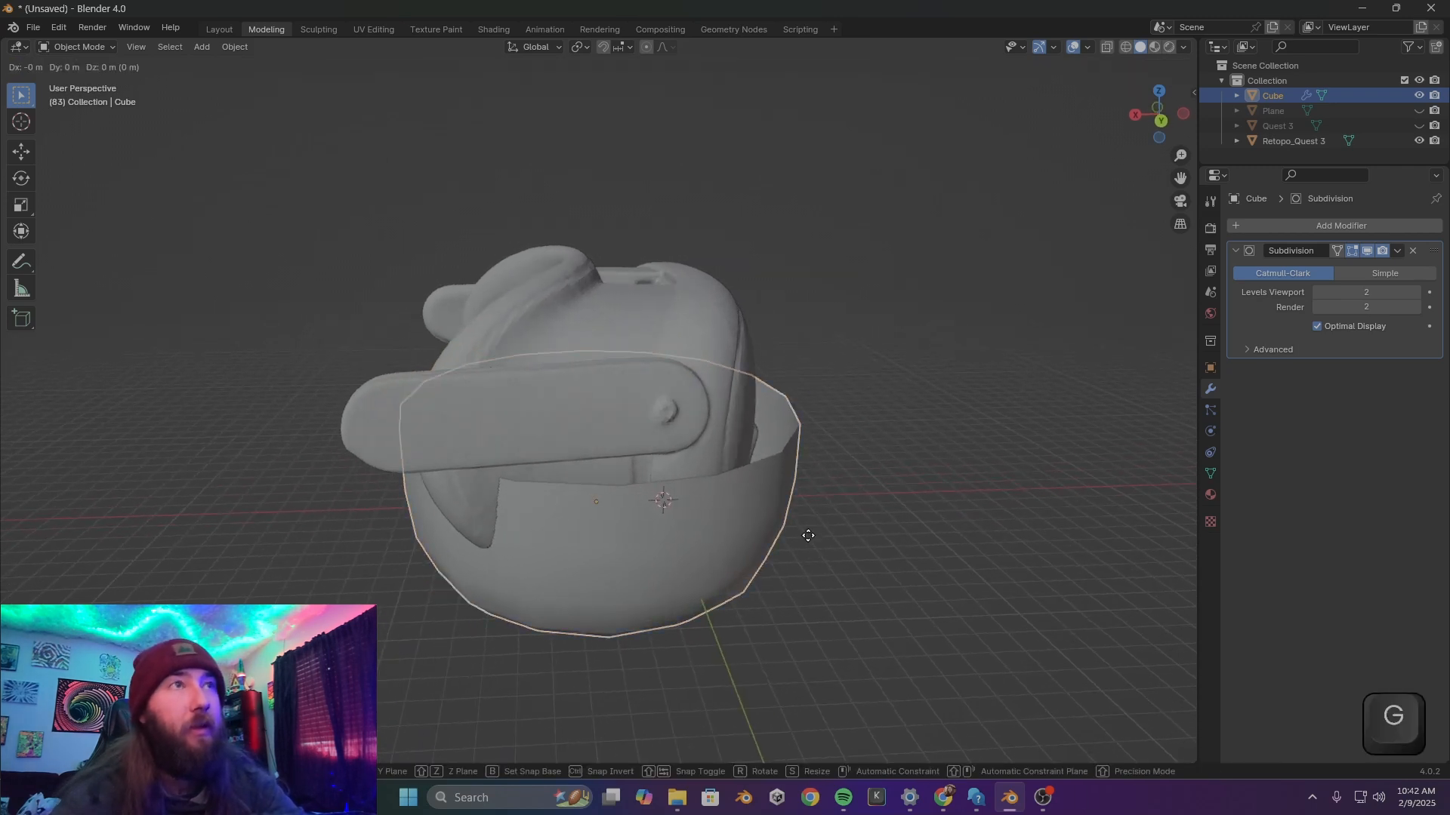
key("z")
key("x")
left_click(791, 539)
Widen the rounded shell along Y beyond the sides of the headset
middle_click_drag(792, 540, 922, 544)
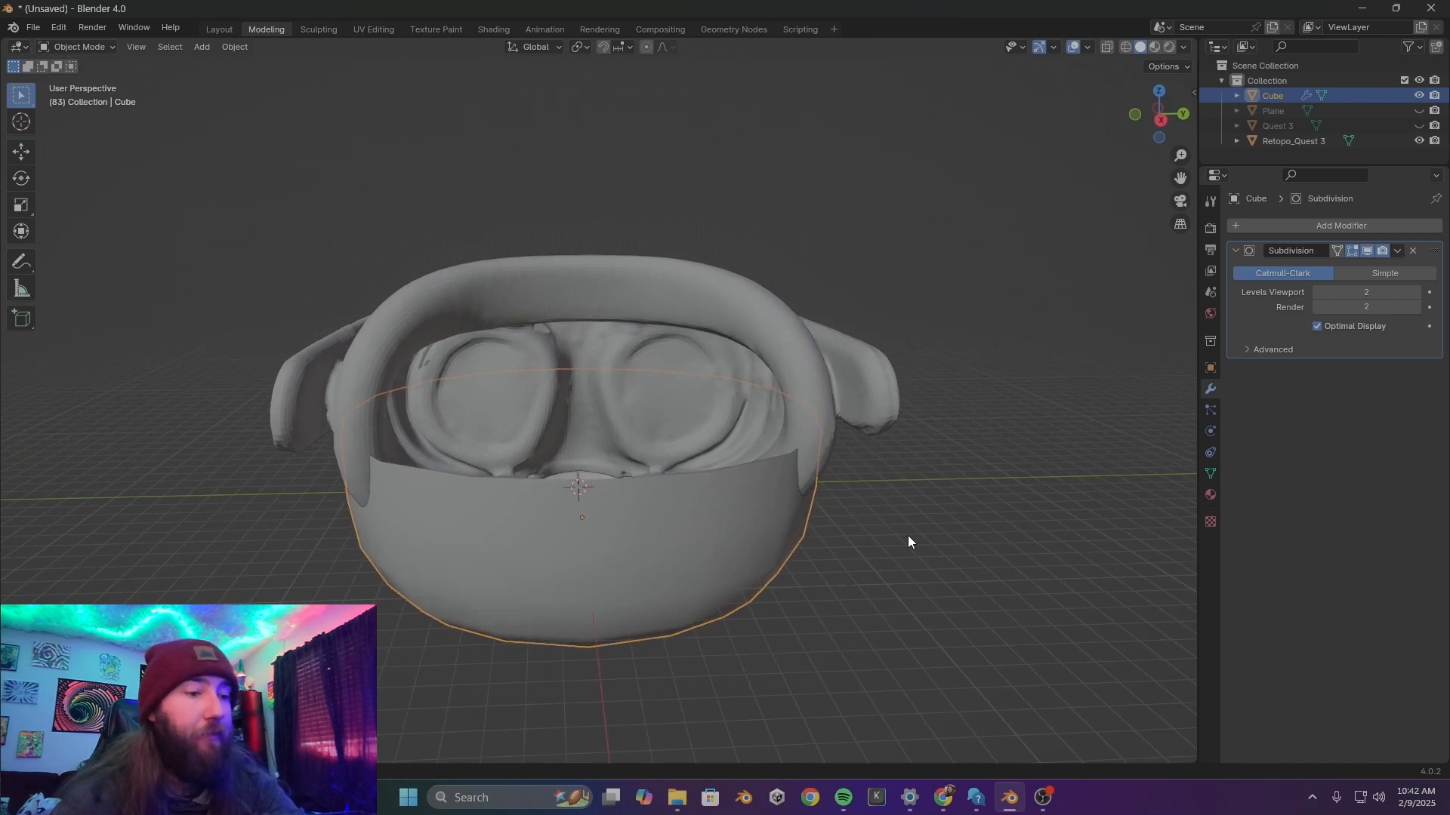
key("s")
key("y")
left_click(974, 535)
Flatten the rounded shell along Z and raise it around the headset's lower half
middle_click_drag(974, 534, 805, 453)
middle_click_drag(839, 385, 847, 365)
key("s")
key("z")
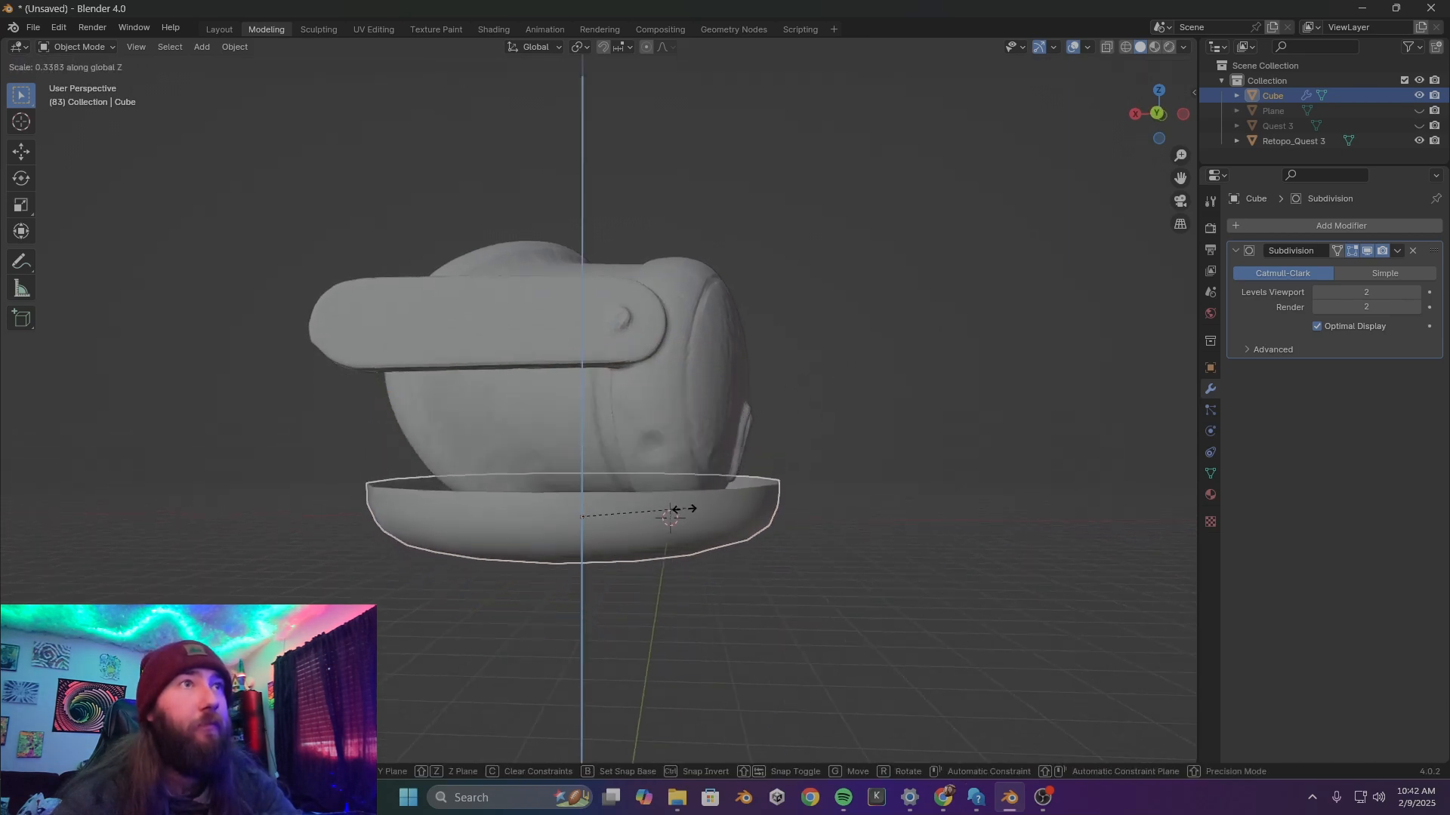
left_click(787, 489)
key("g")
key("z")
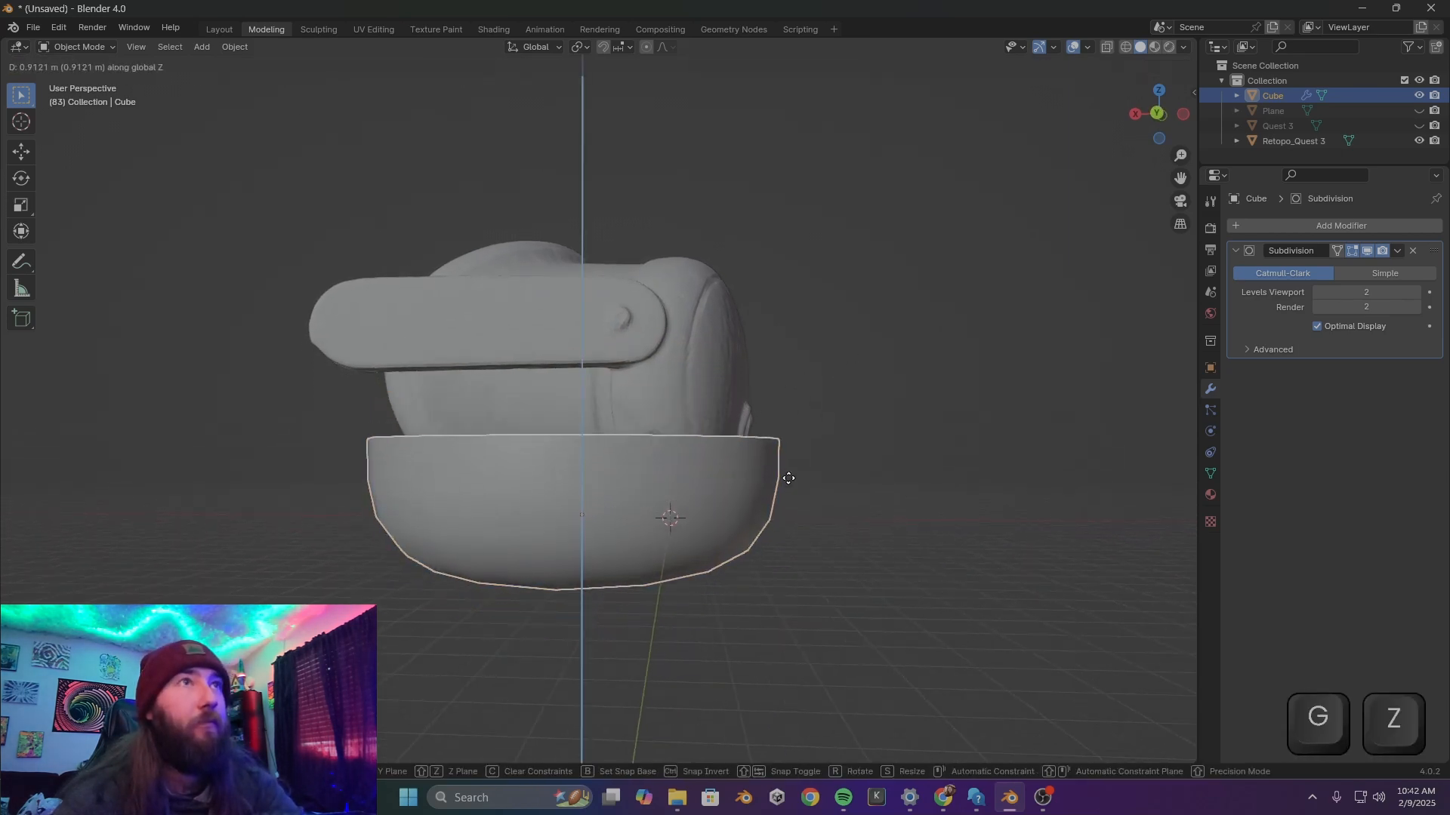
left_click(802, 440)
Set the Subdivision modifier's viewport level to 3 and compare the shell in Edit and Object Mode
middle_click_drag(894, 437, 657, 463)
key("Tab")
middle_click_drag(844, 517, 896, 553)
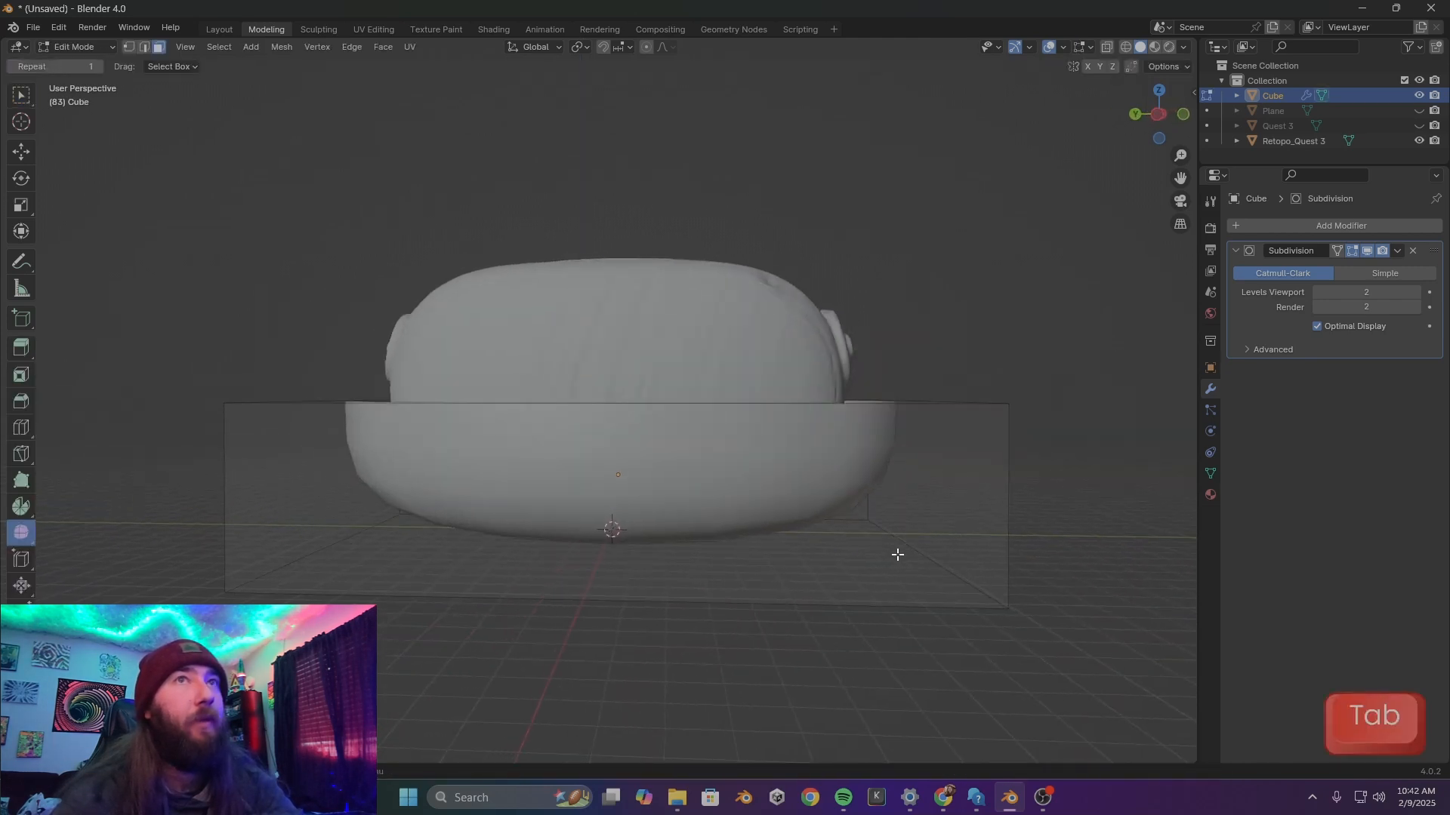
key("Tab")
left_click(1415, 292)
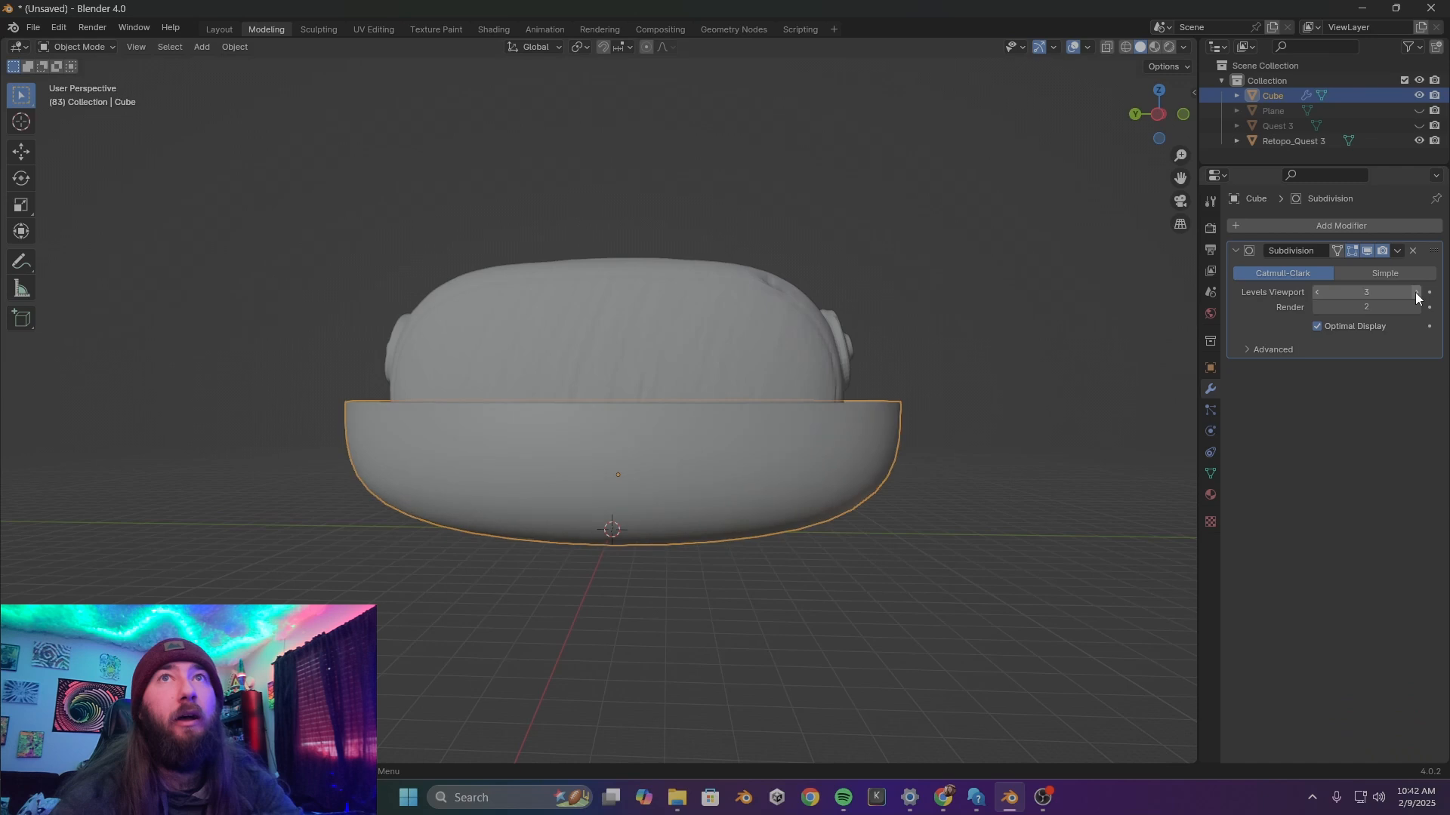
middle_click_drag(862, 483, 814, 495)
key("Tab")
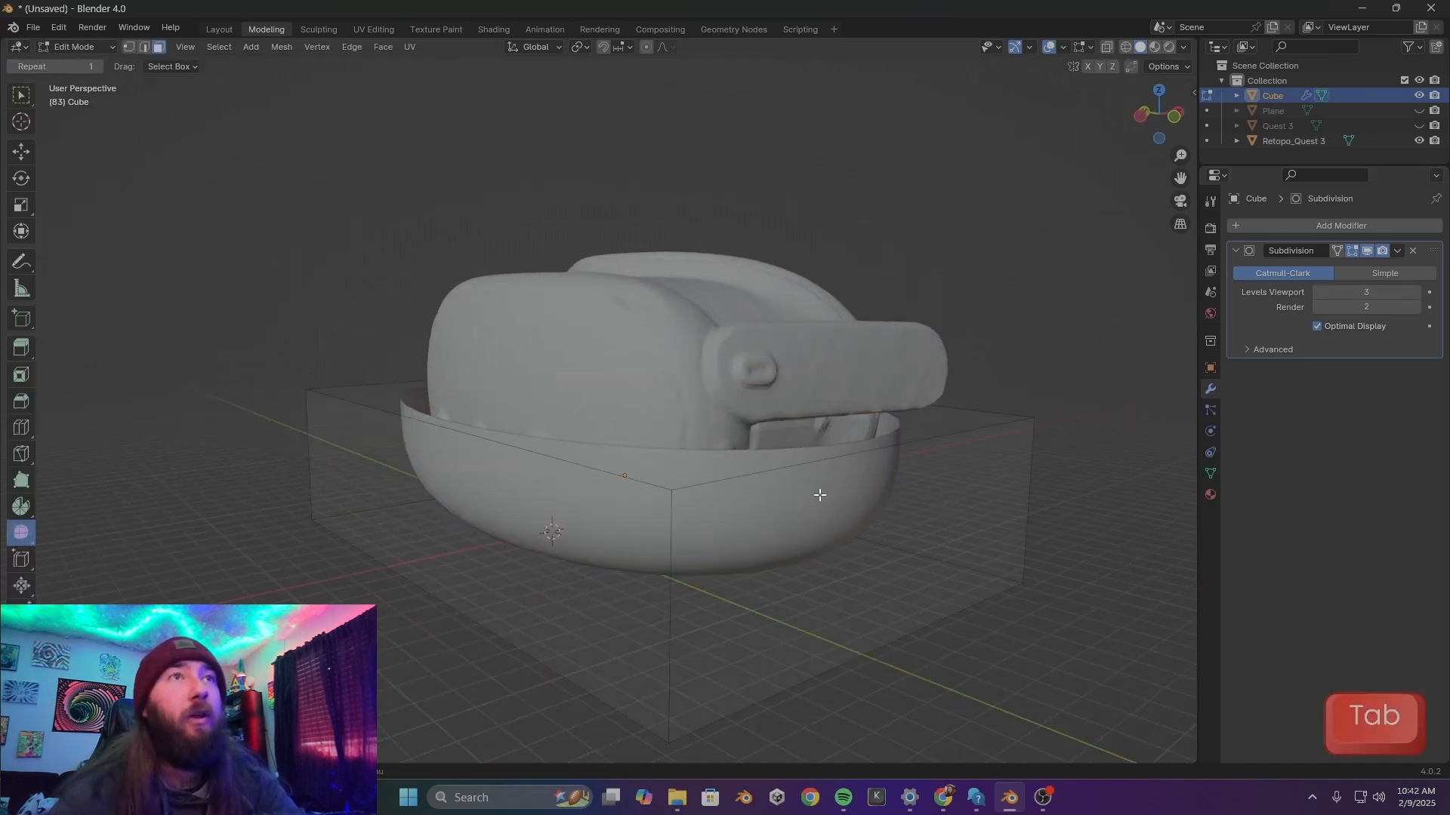
key("Tab")
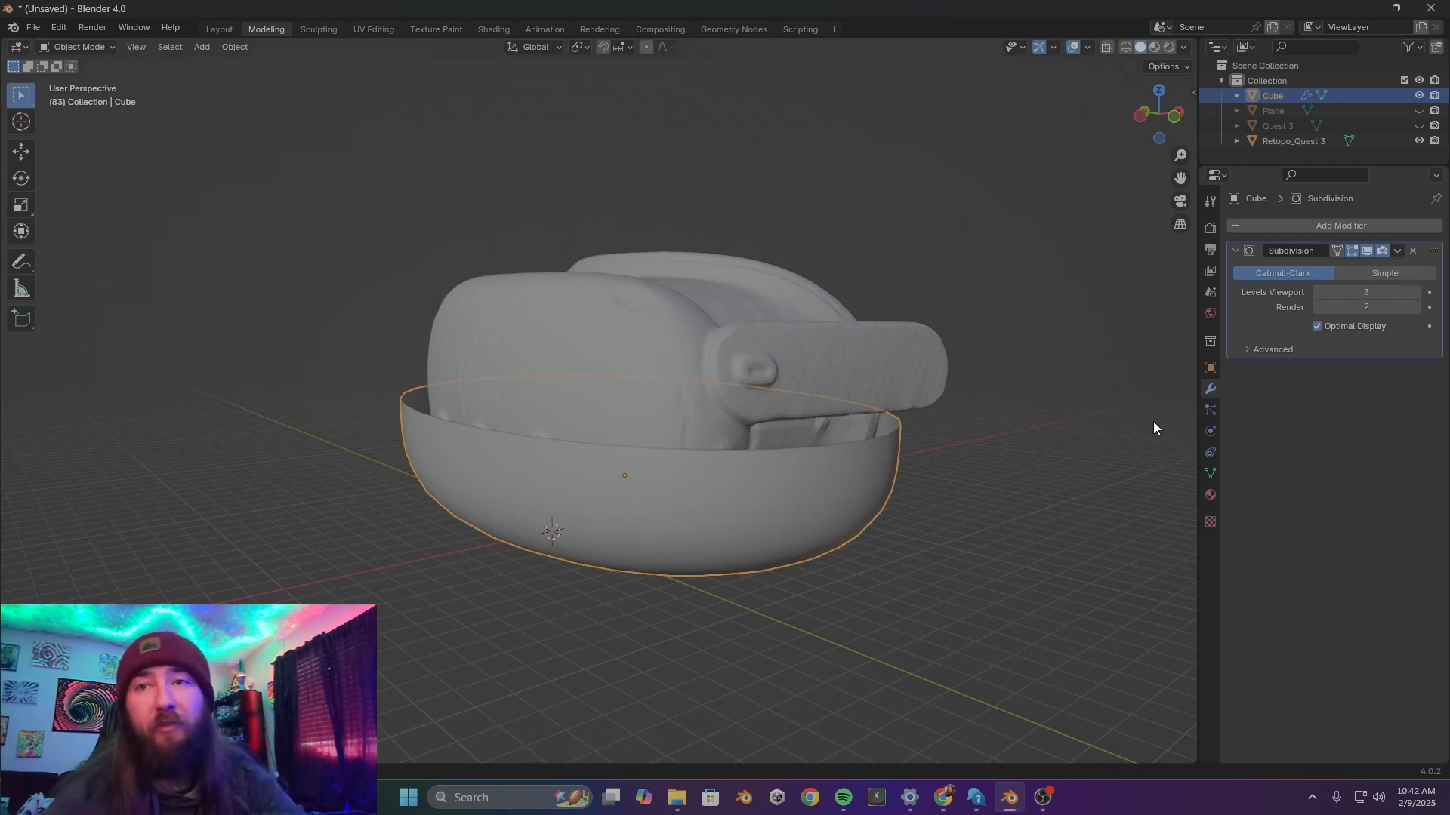
Apply the Subdivision modifier to the shell and enter Edit Mode
left_click(1397, 251)
left_click(1354, 271)
key("Tab")
Select the central block of vertices on the shell's rear wall, from rim to lower wall, and delete them
middle_click_drag(958, 524, 591, 460)
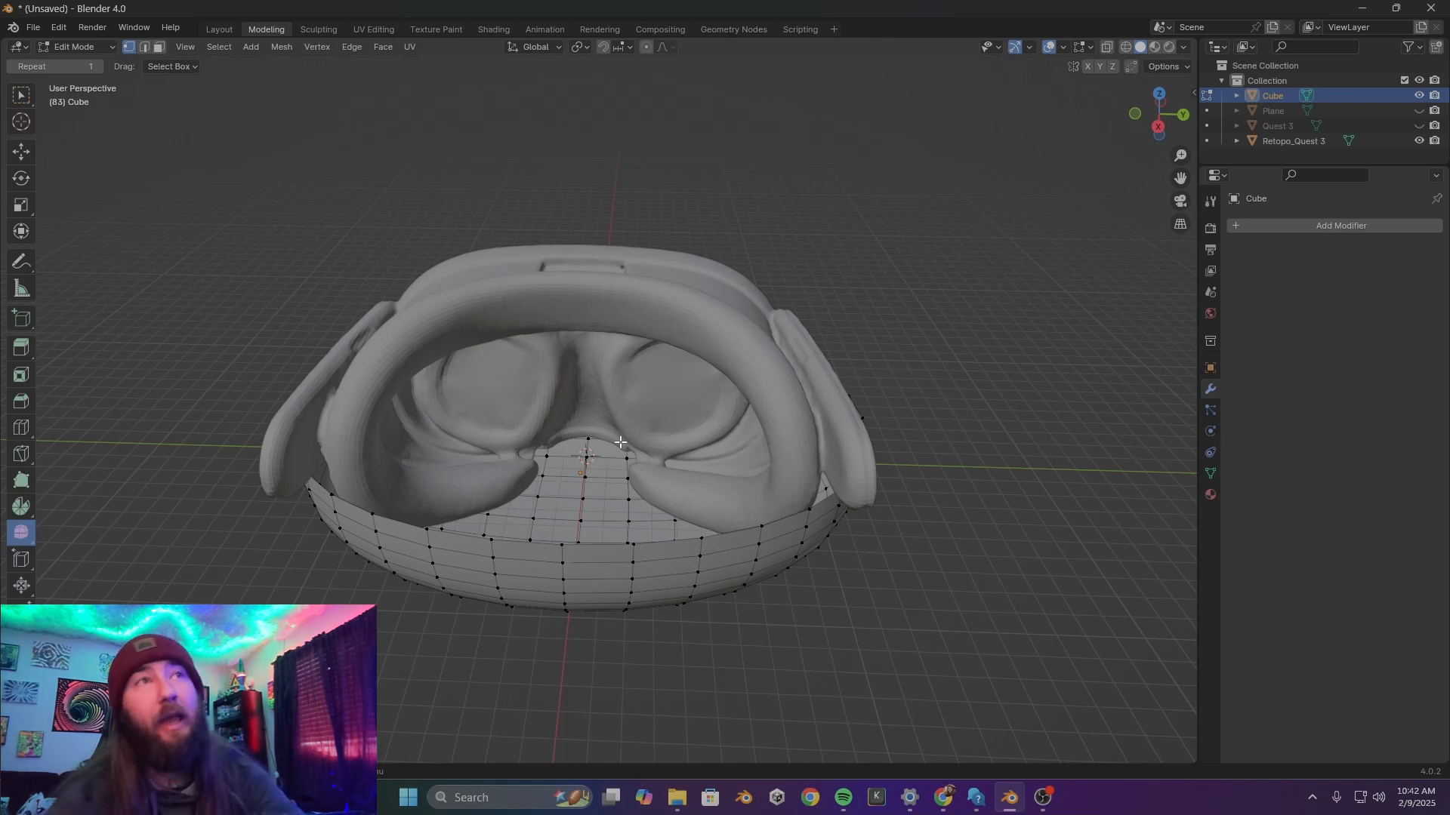
middle_click_drag(570, 447, 475, 412)
key("ctrl")
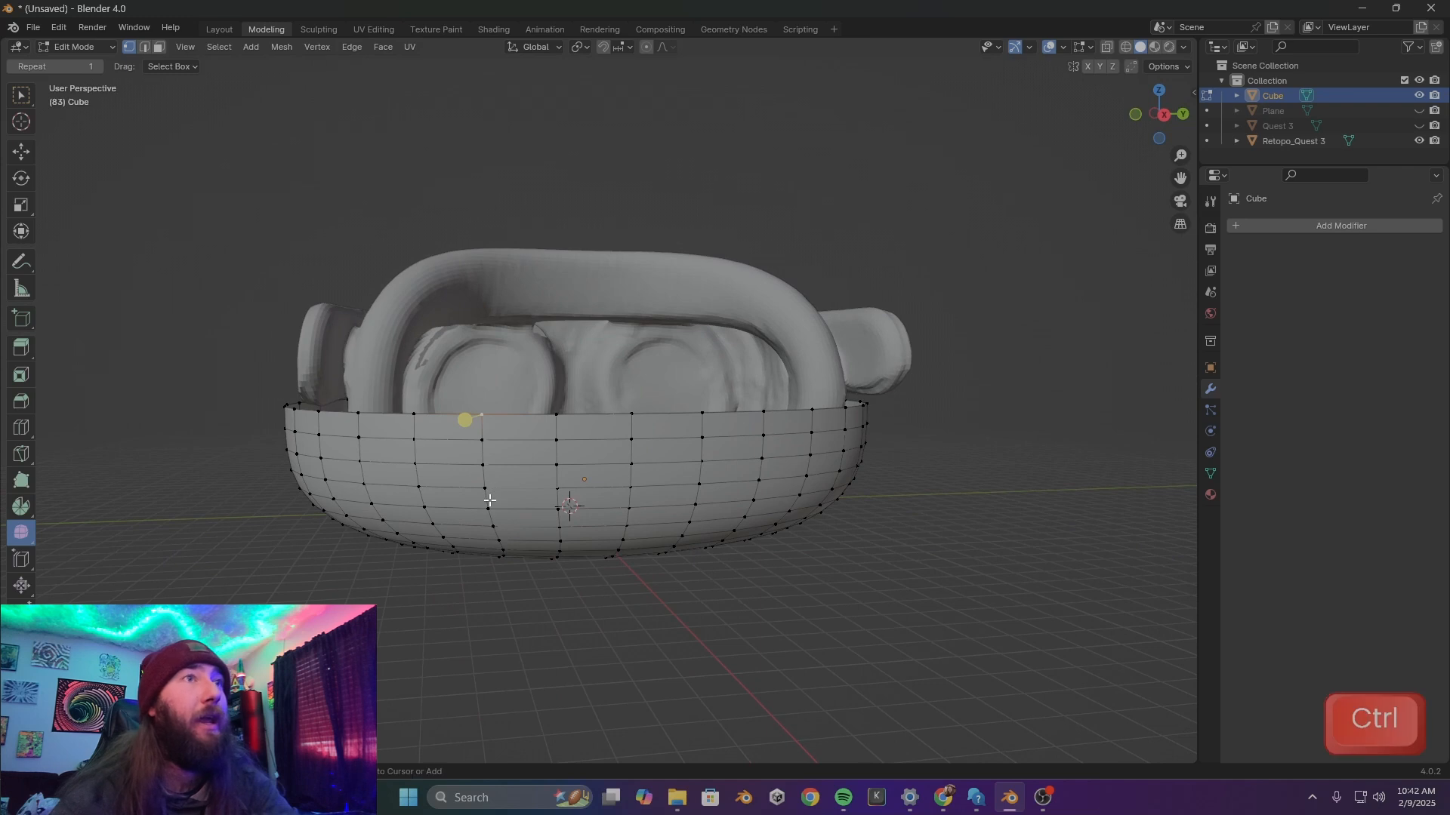
left_click(489, 501, "ctrl")
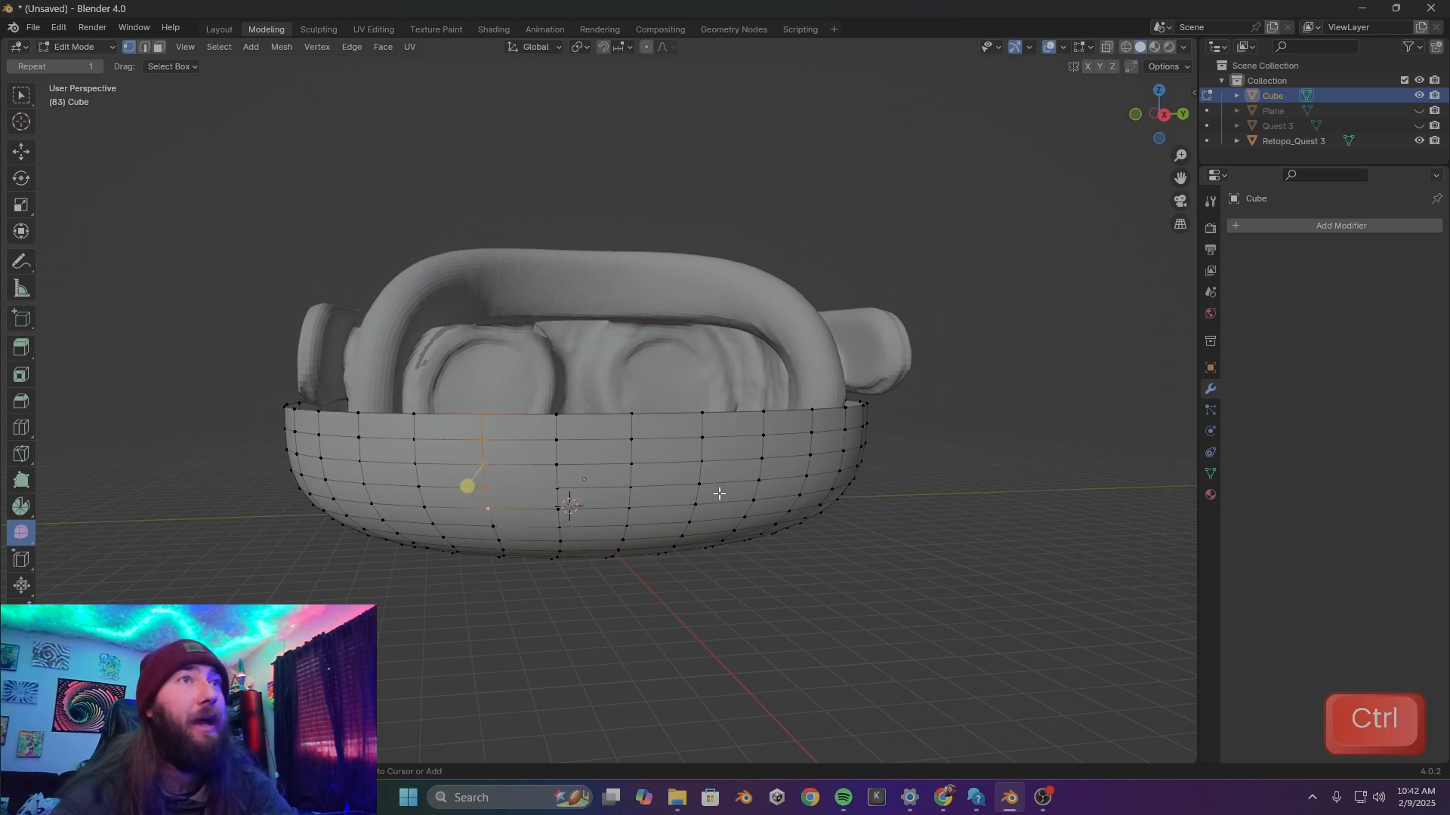
left_click(763, 412, "ctrl")
key("shift")
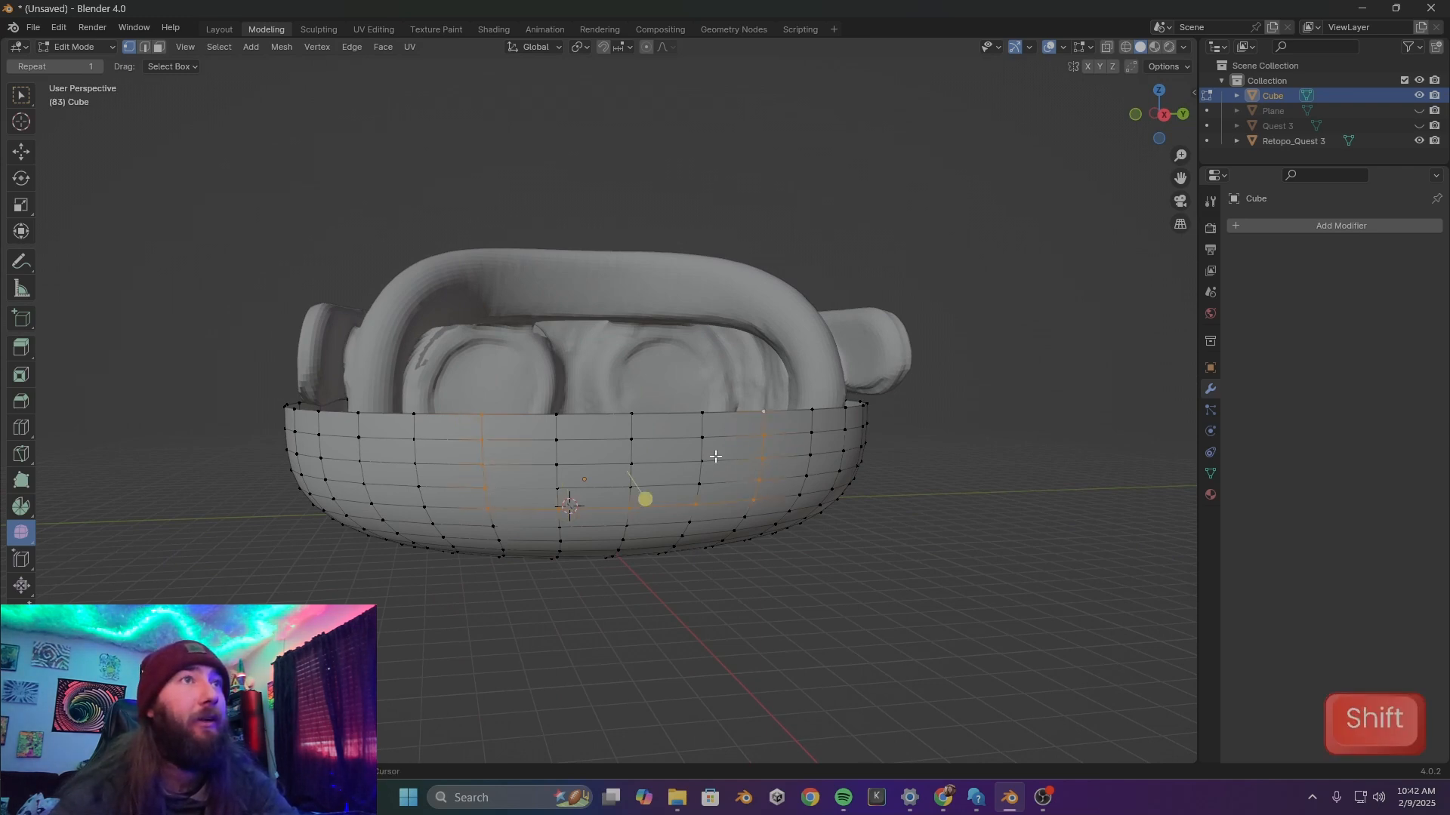
left_click_drag(544, 400, 545, 401, "shift")
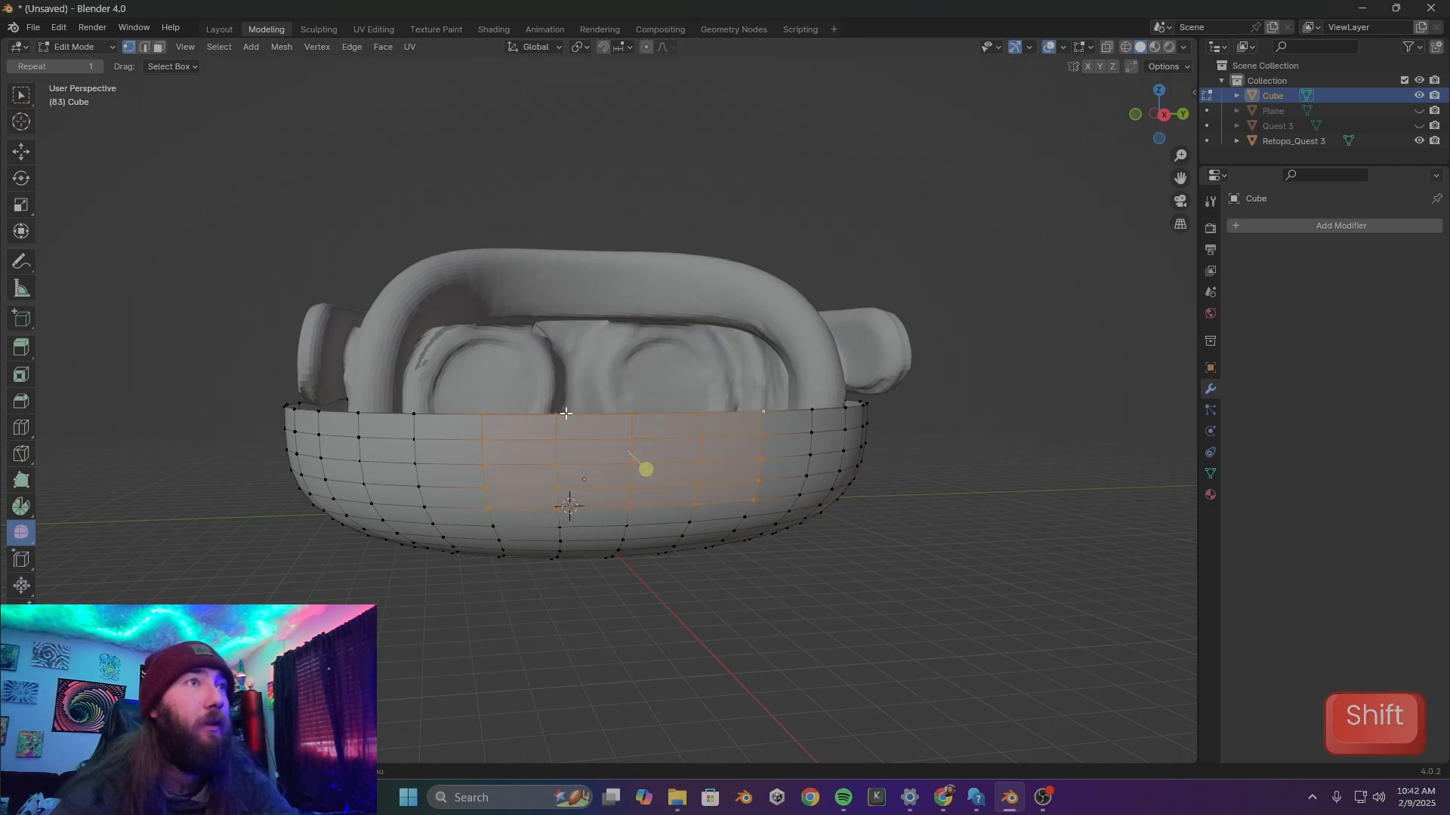
key("x")
left_click(559, 374)
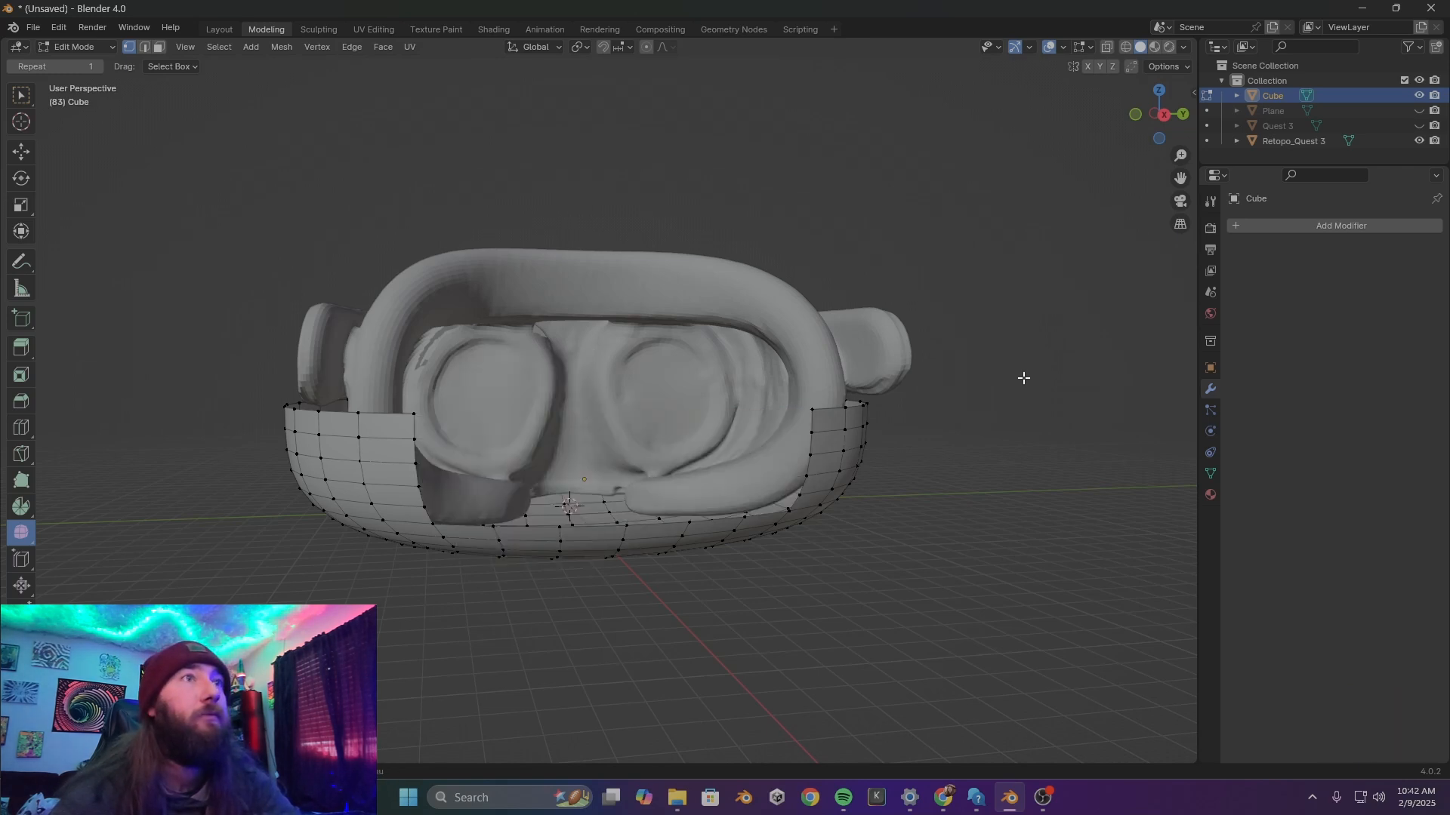
middle_click_drag(1022, 375, 729, 397)
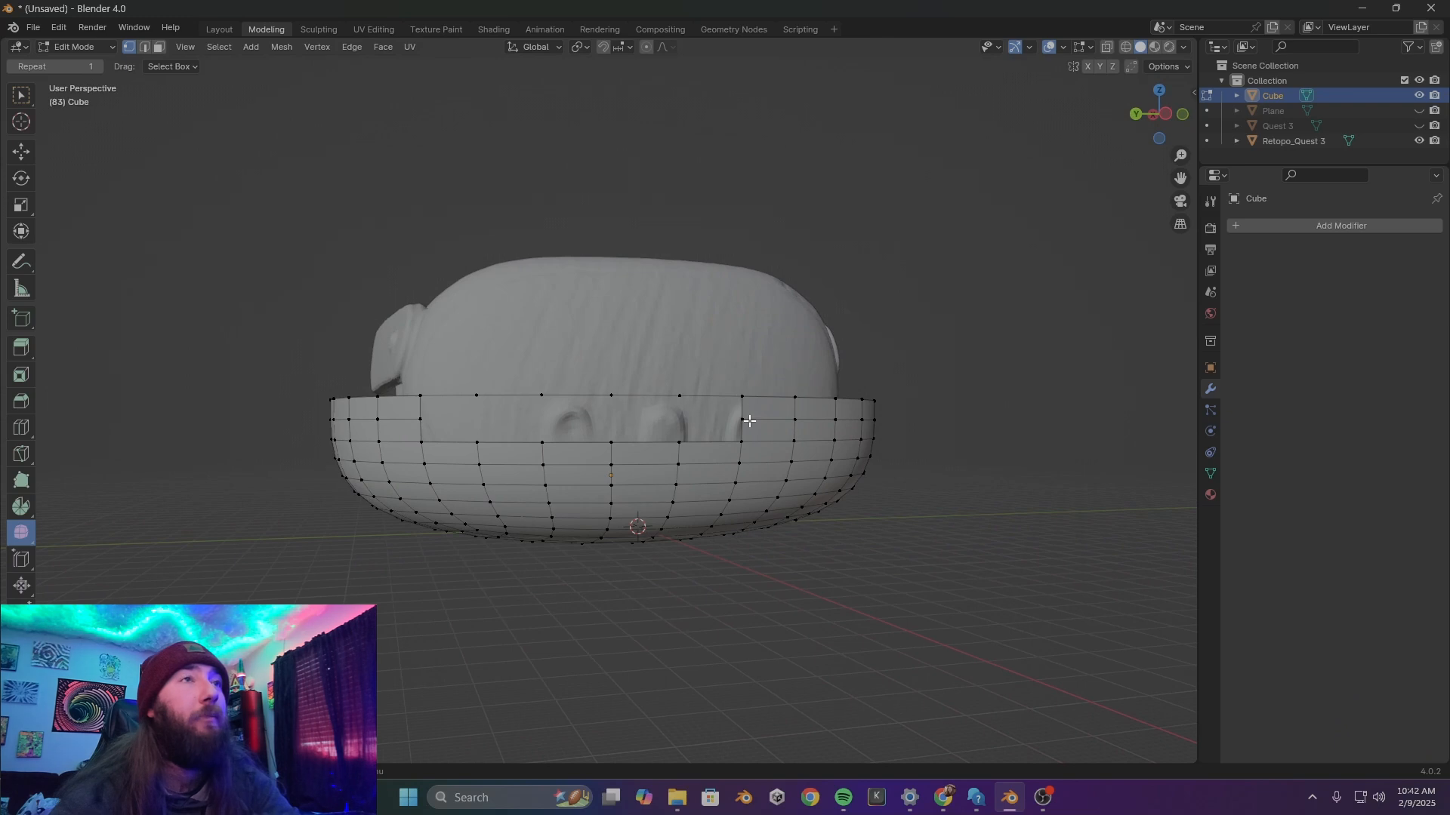
Undo the last deletion, deselect the shell's front-wall vertices, and delete only the central block of the rear wall
key("ctrl+z")
left_click_drag(701, 441, 469, 390, "ctrl")
middle_click_drag(469, 391, 796, 408)
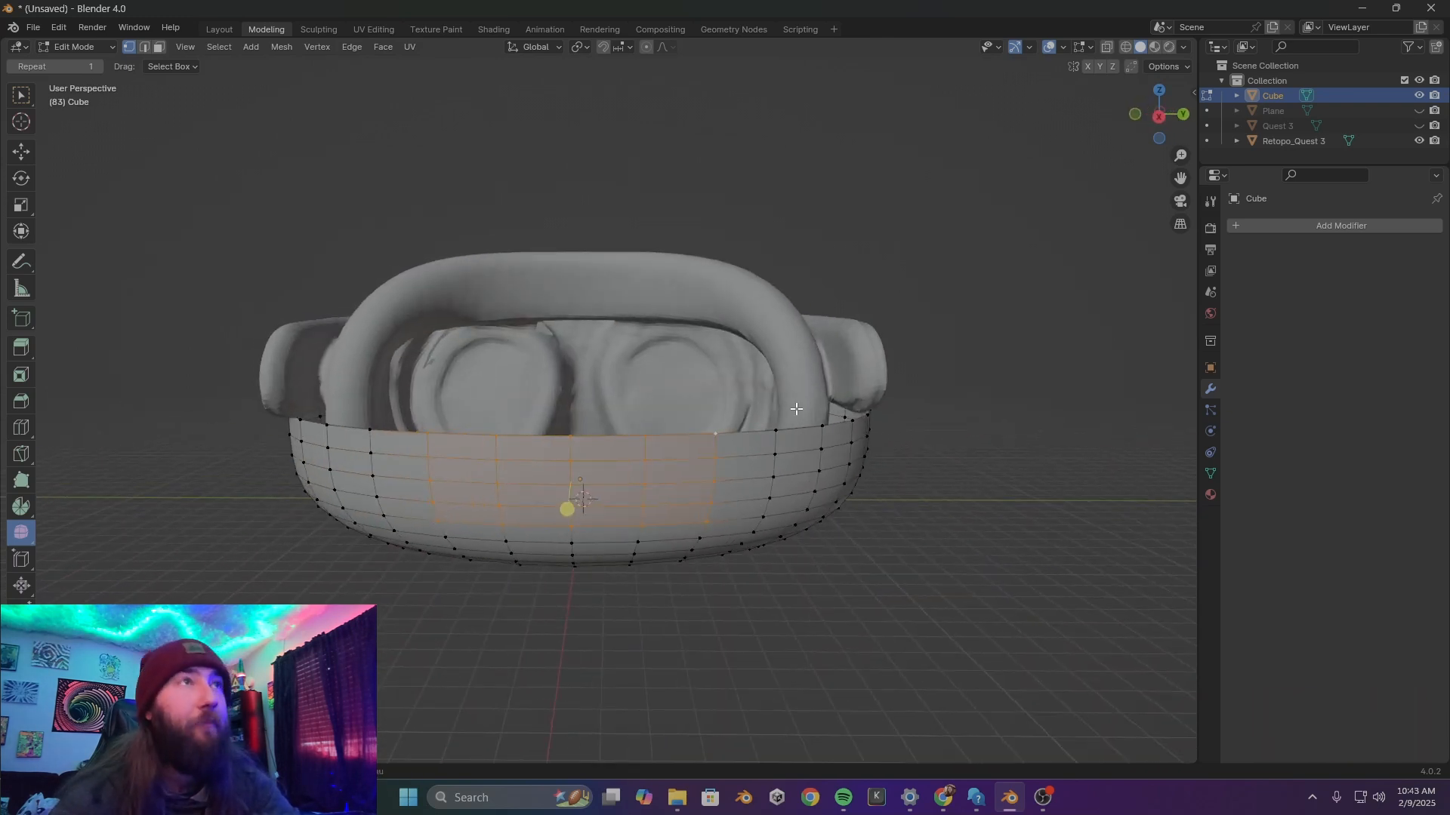
key("x")
left_click(796, 410)
middle_click_drag(958, 473, 1003, 470)
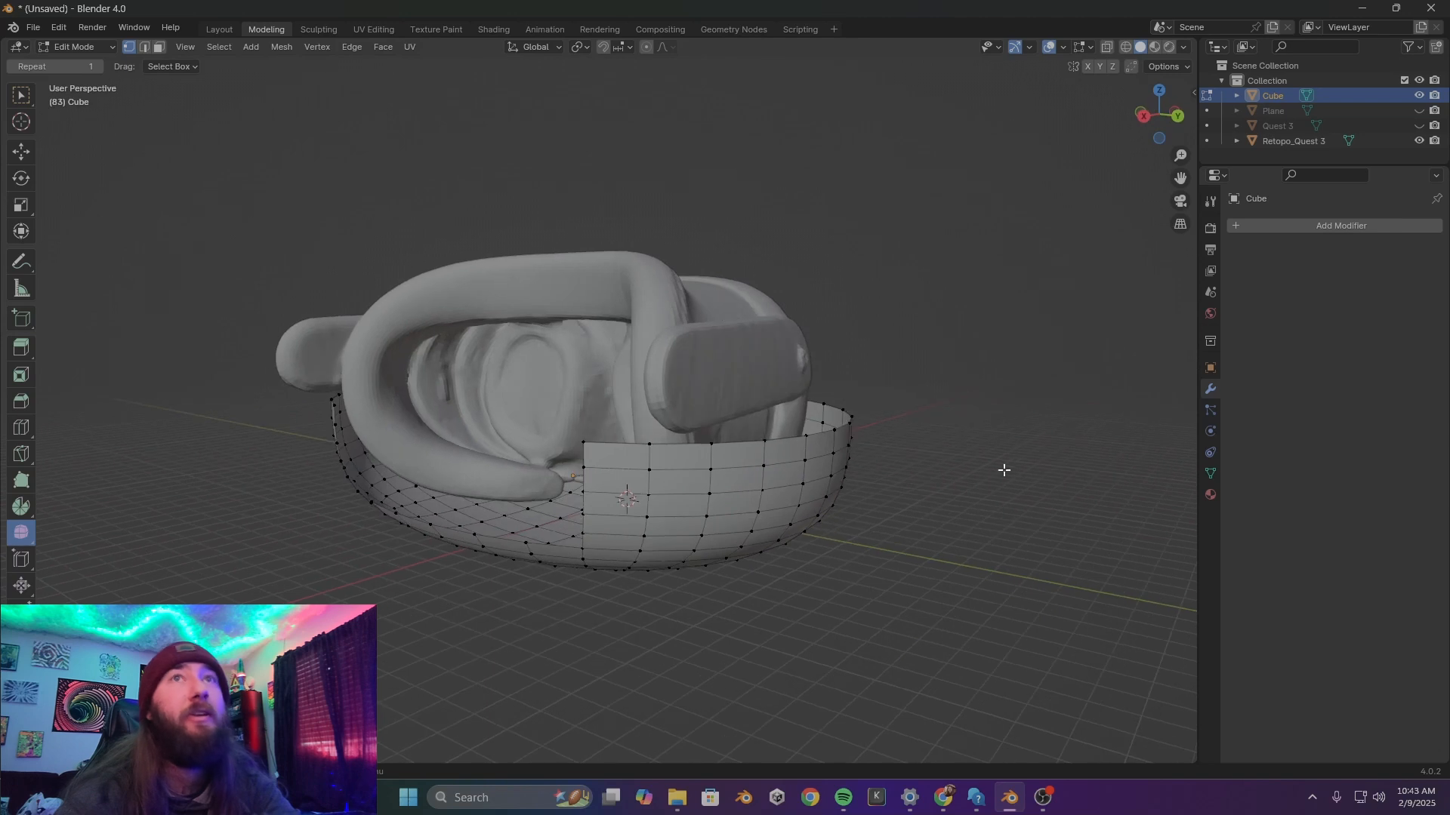
Add a Shrinkwrap modifier to the shell and pick Retopo_Quest 3 as its target
left_click(1374, 227)
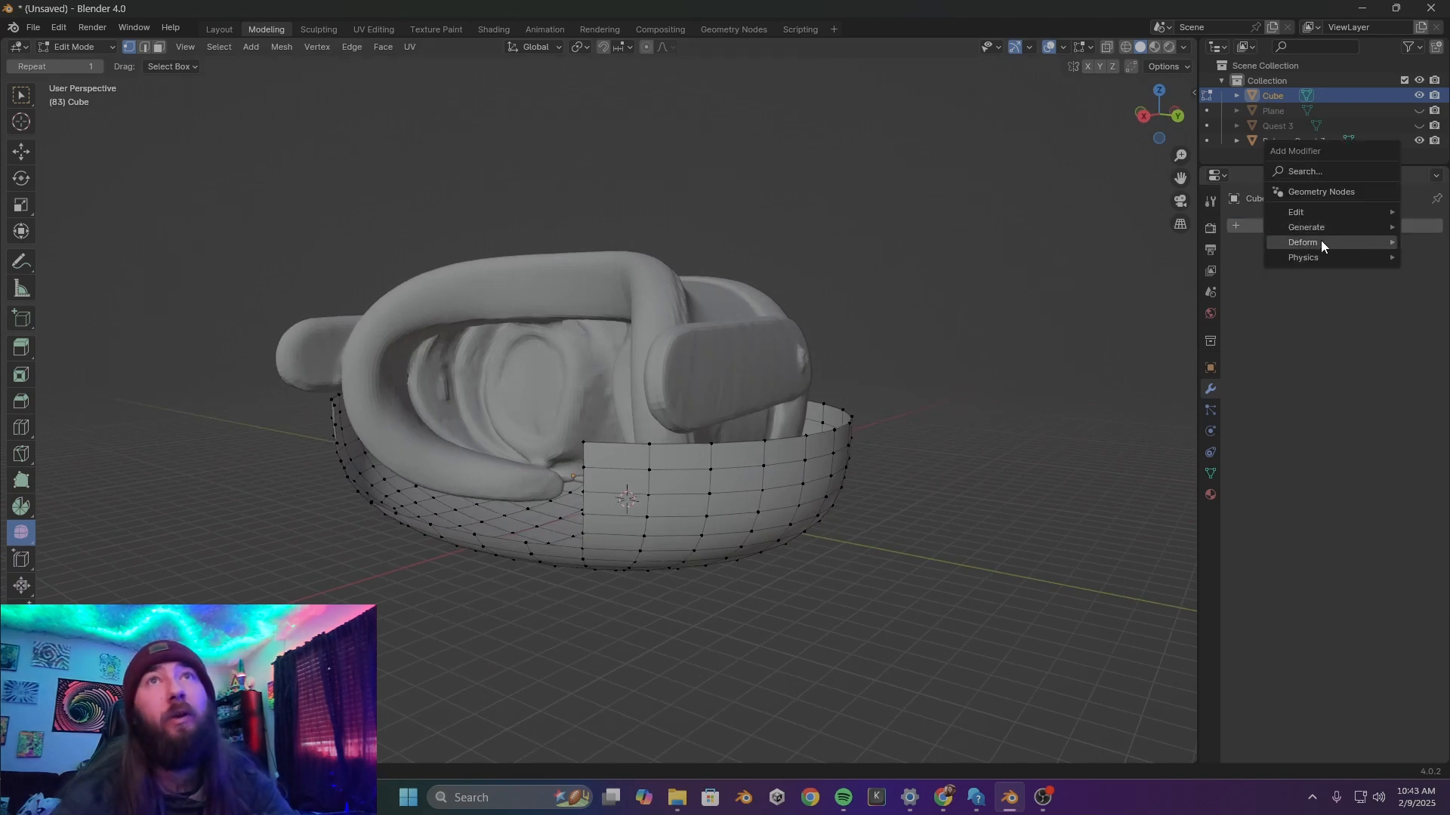
mouse_move(1321, 244)
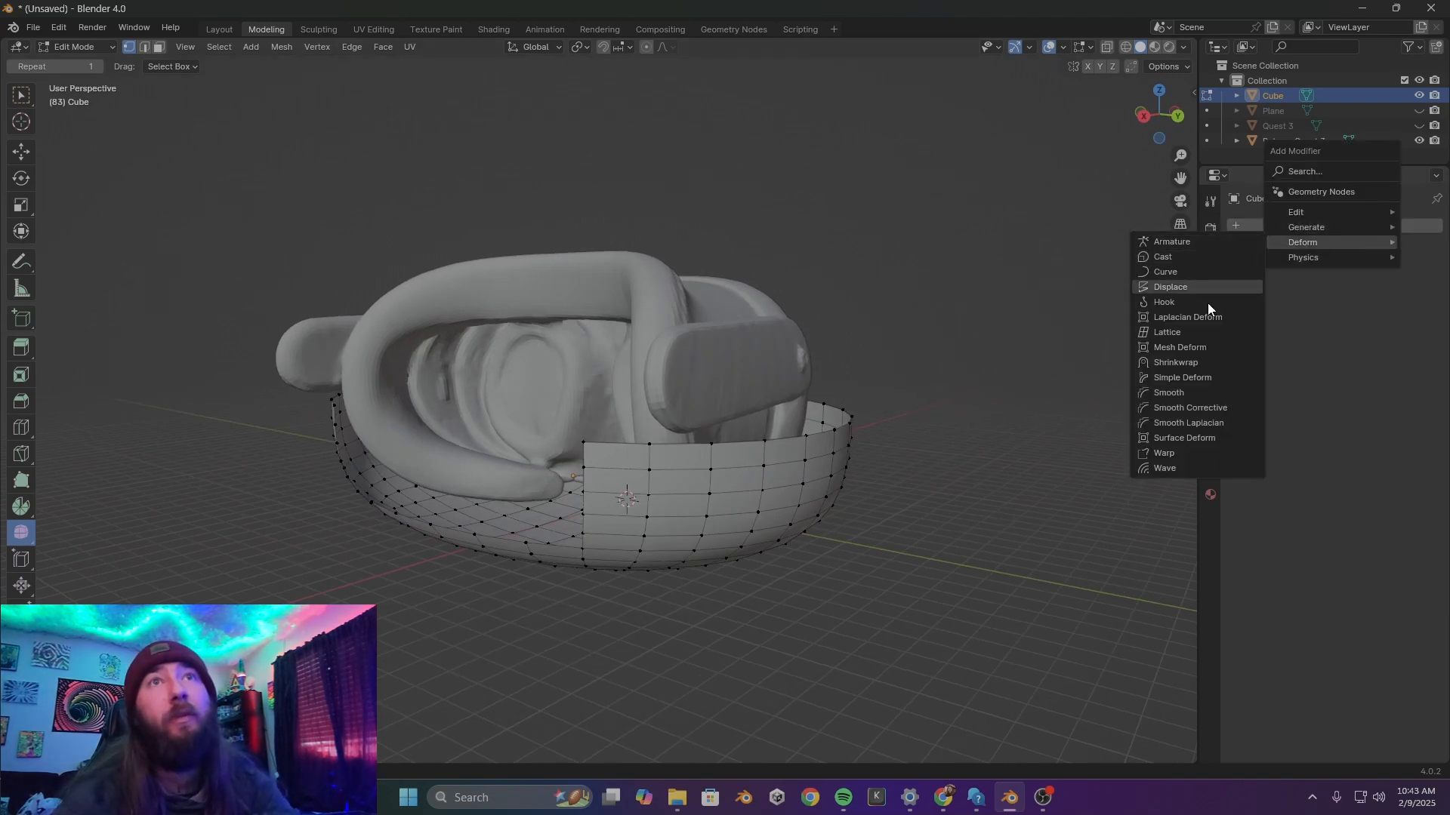
left_click(1229, 362)
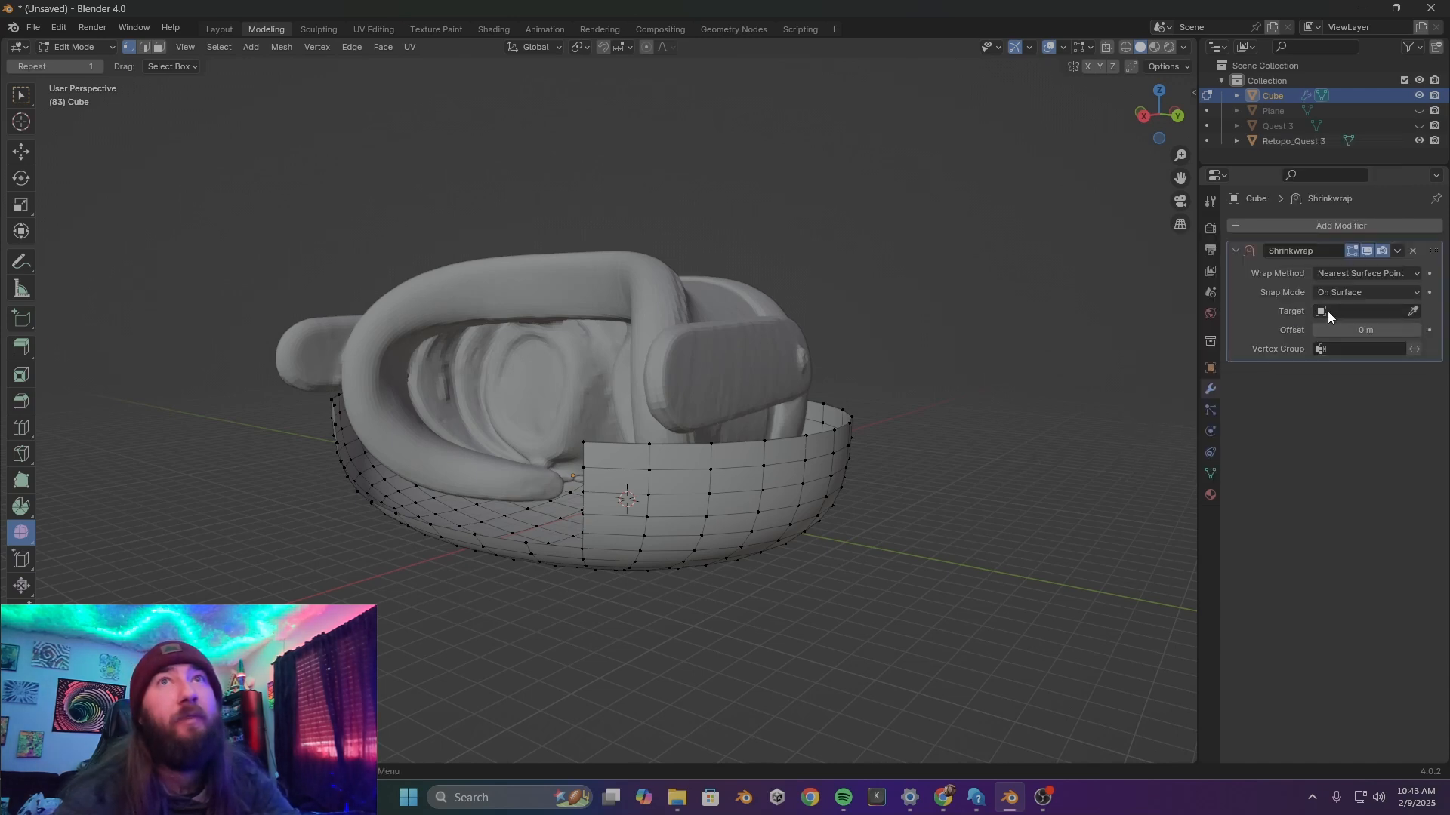
left_click(638, 308)
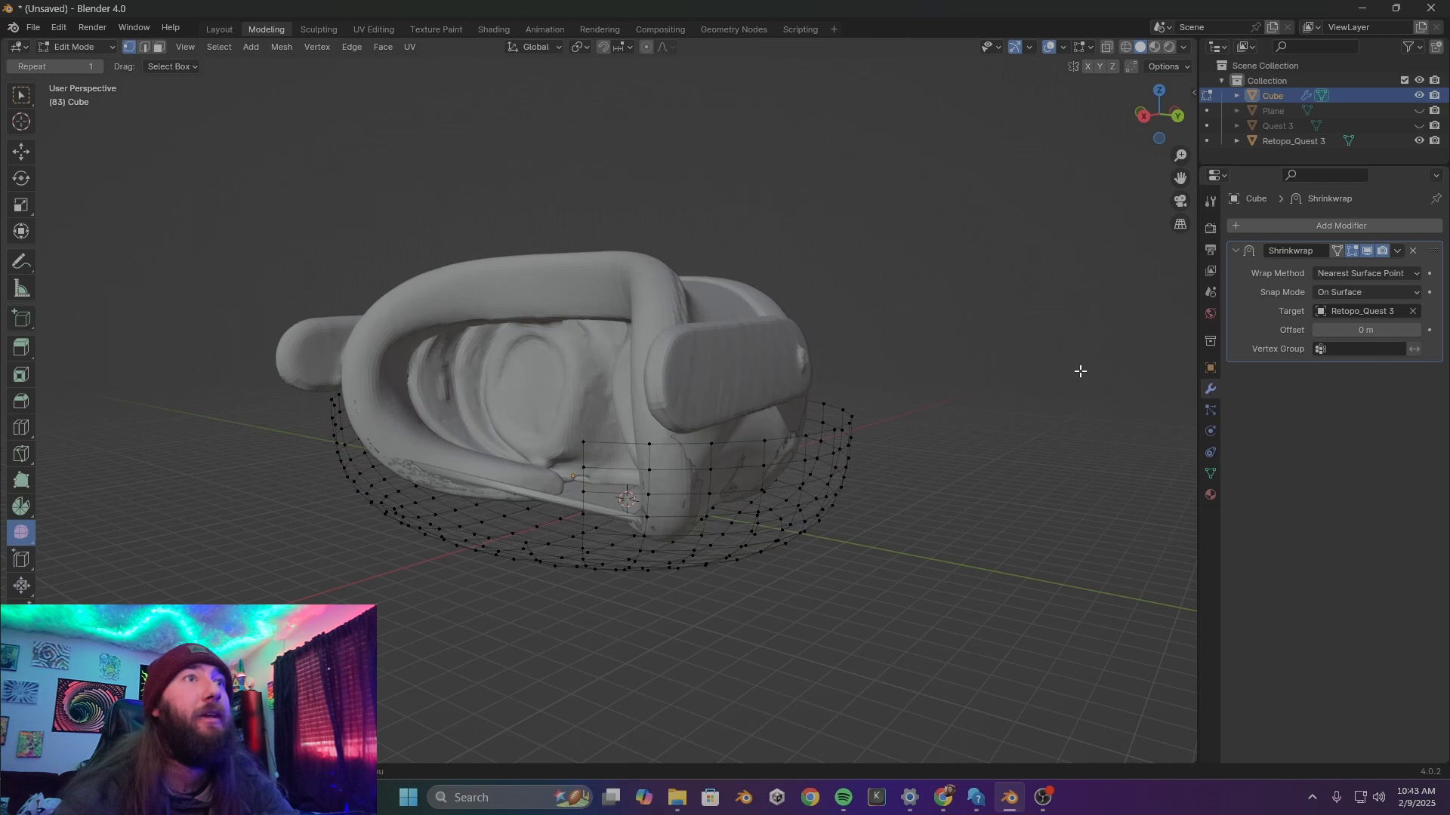
left_click(1412, 312)
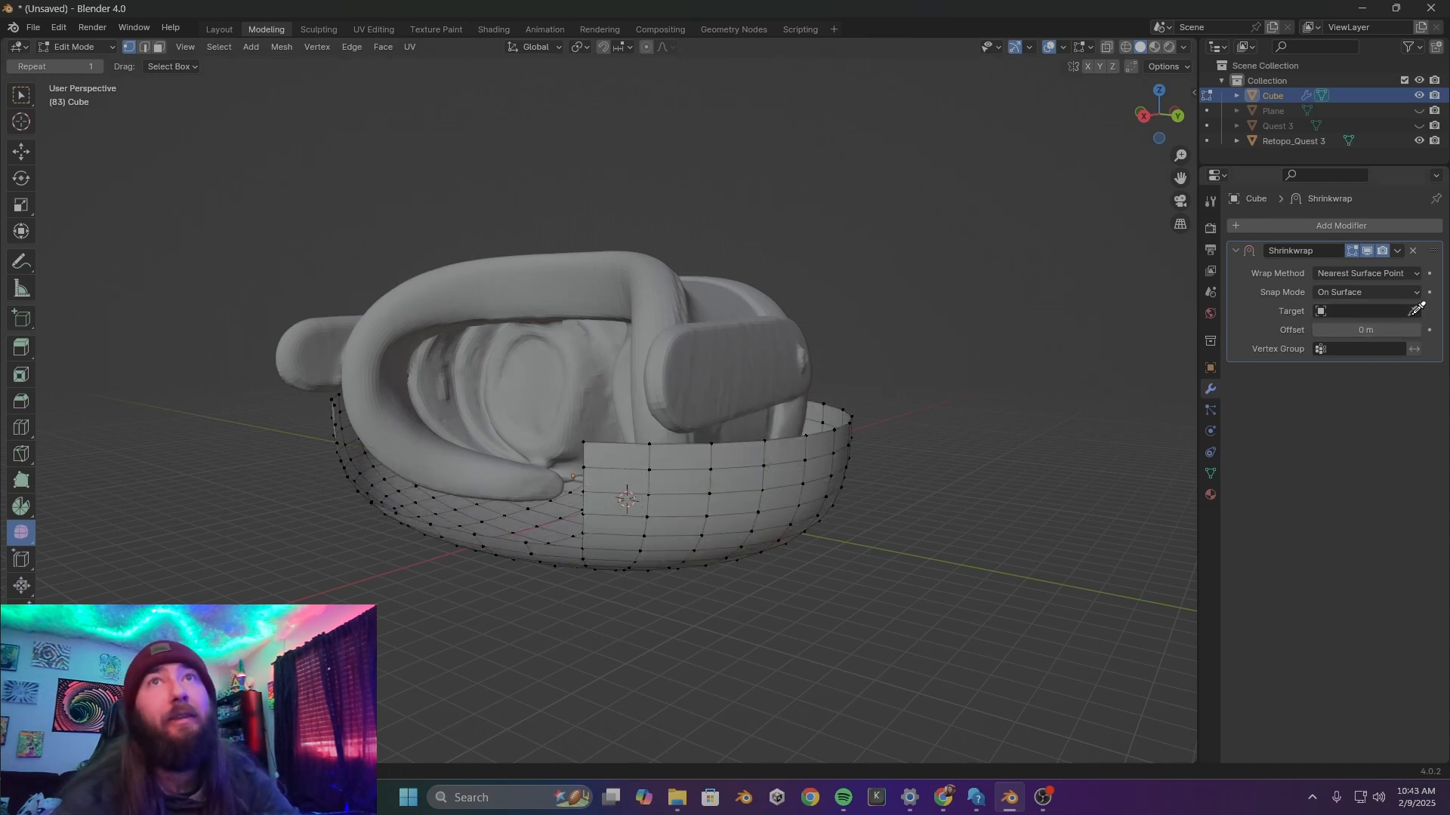
left_click(1417, 309)
left_click(695, 324)
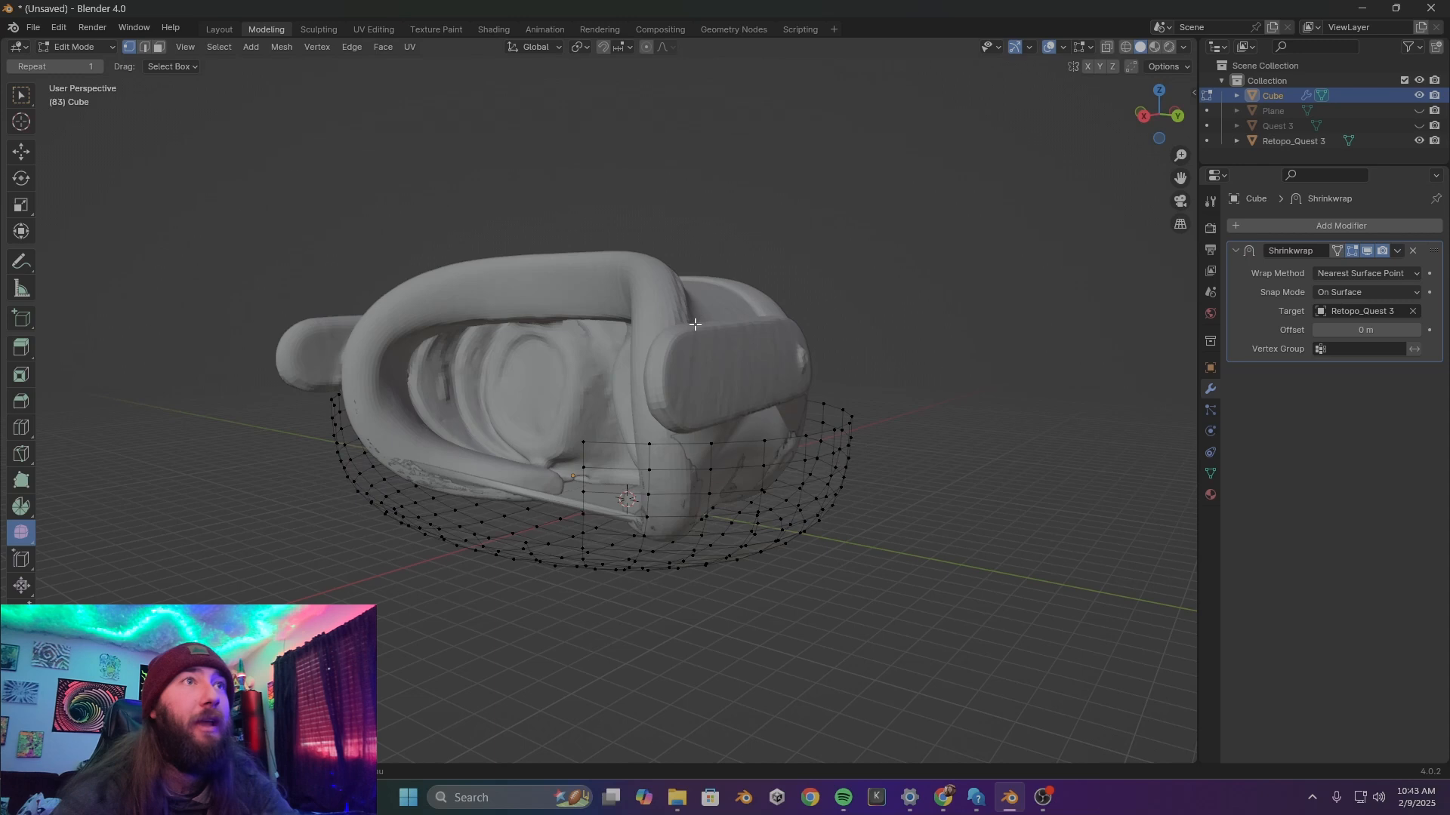
Turn on the Shrinkwrap modifier's on-cage display and inspect how the shell's side wraps the headset
left_click(1338, 251)
middle_click_drag(893, 388, 690, 353)
mouse_move(588, 484)
middle_mouse_down()
mouse_move(763, 442)
mouse_move(483, 462)
mouse_move(612, 472)
middle_mouse_up()
scroll(613, 472, "up", 4)
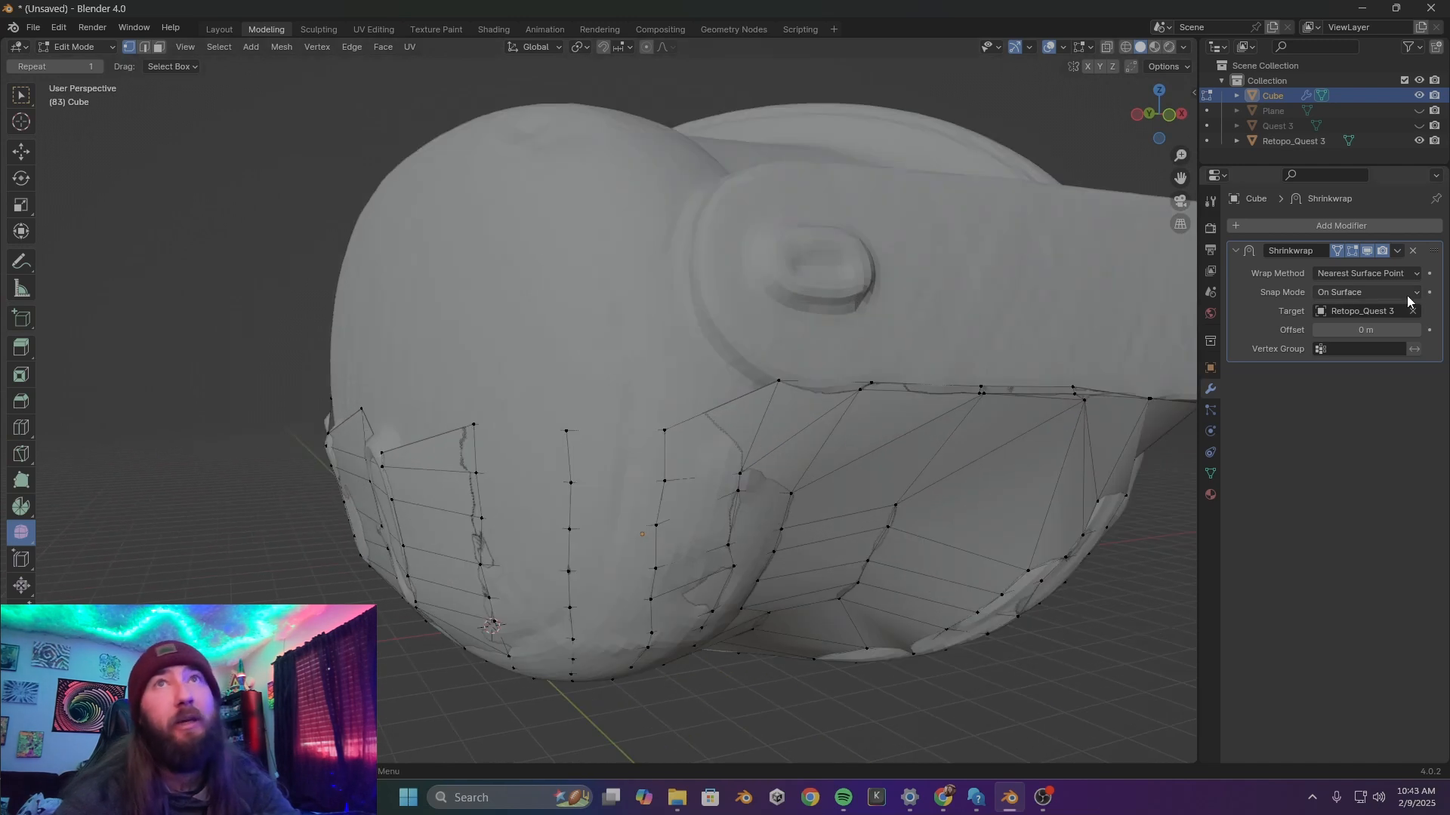
left_click(1397, 250)
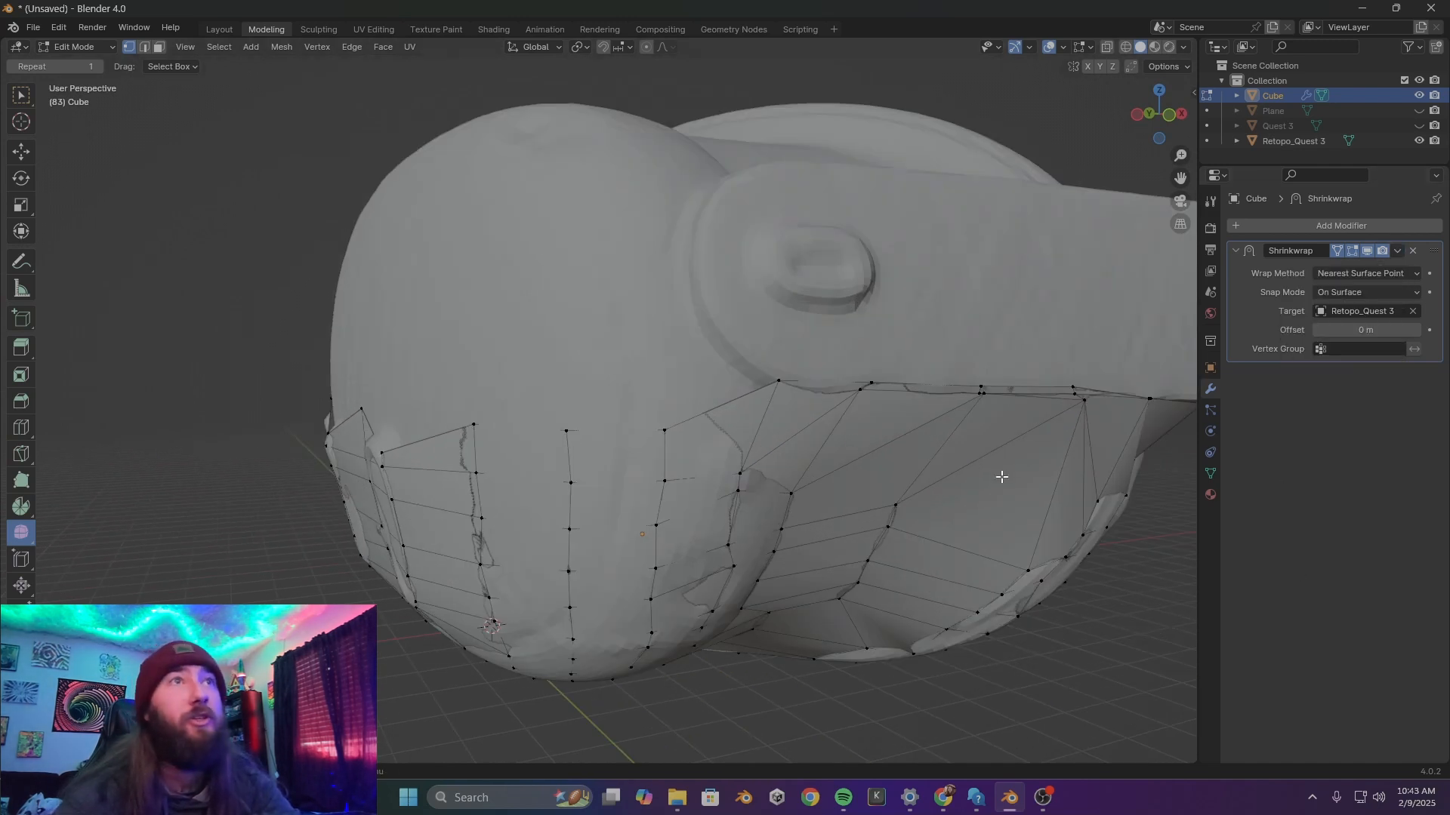
Lower a rim vertex beneath the headset's side arm by about 6 m along global Z
middle_click_drag(833, 423, 766, 291)
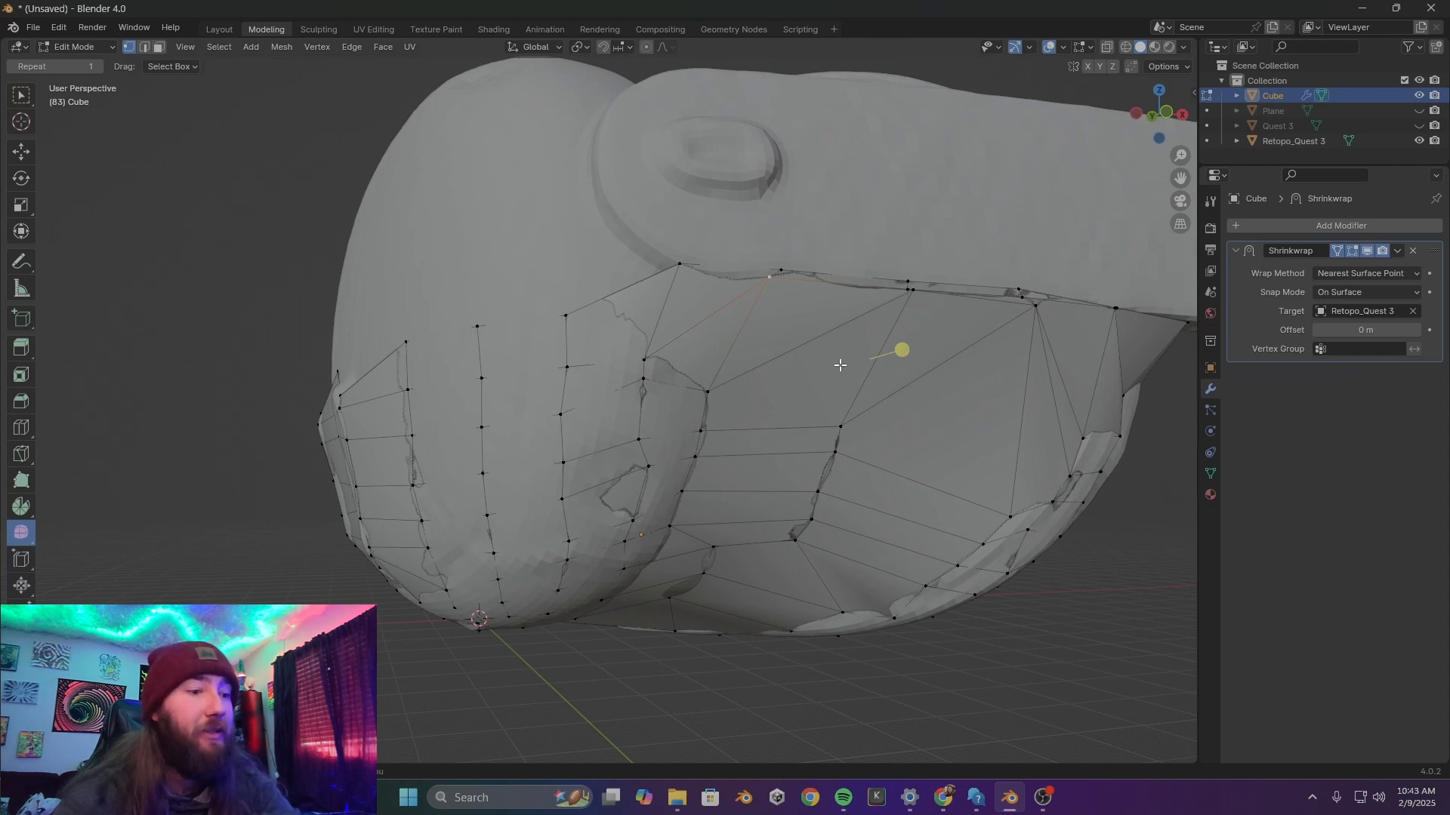
key("g")
key("z")
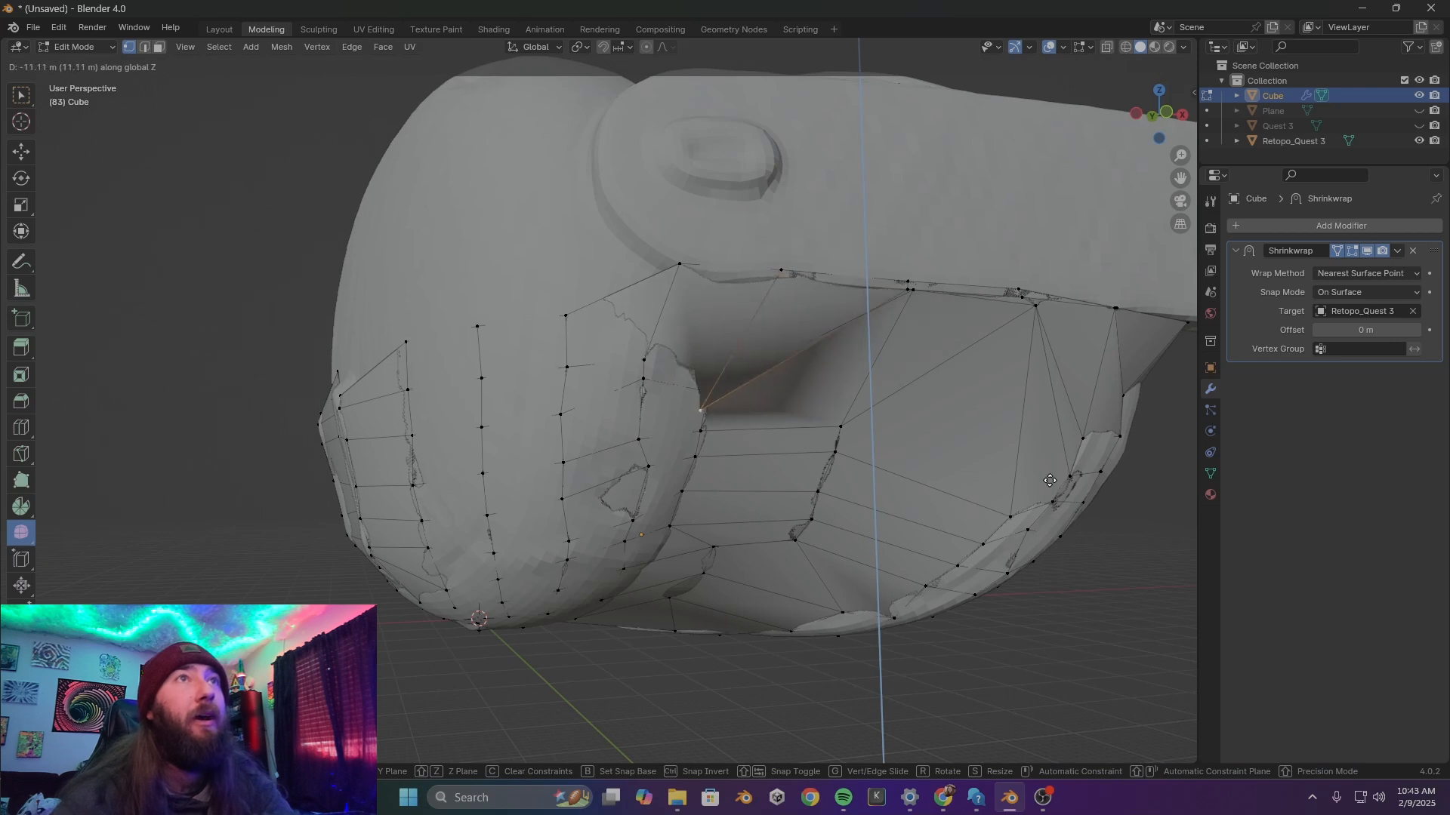
left_click(963, 425)
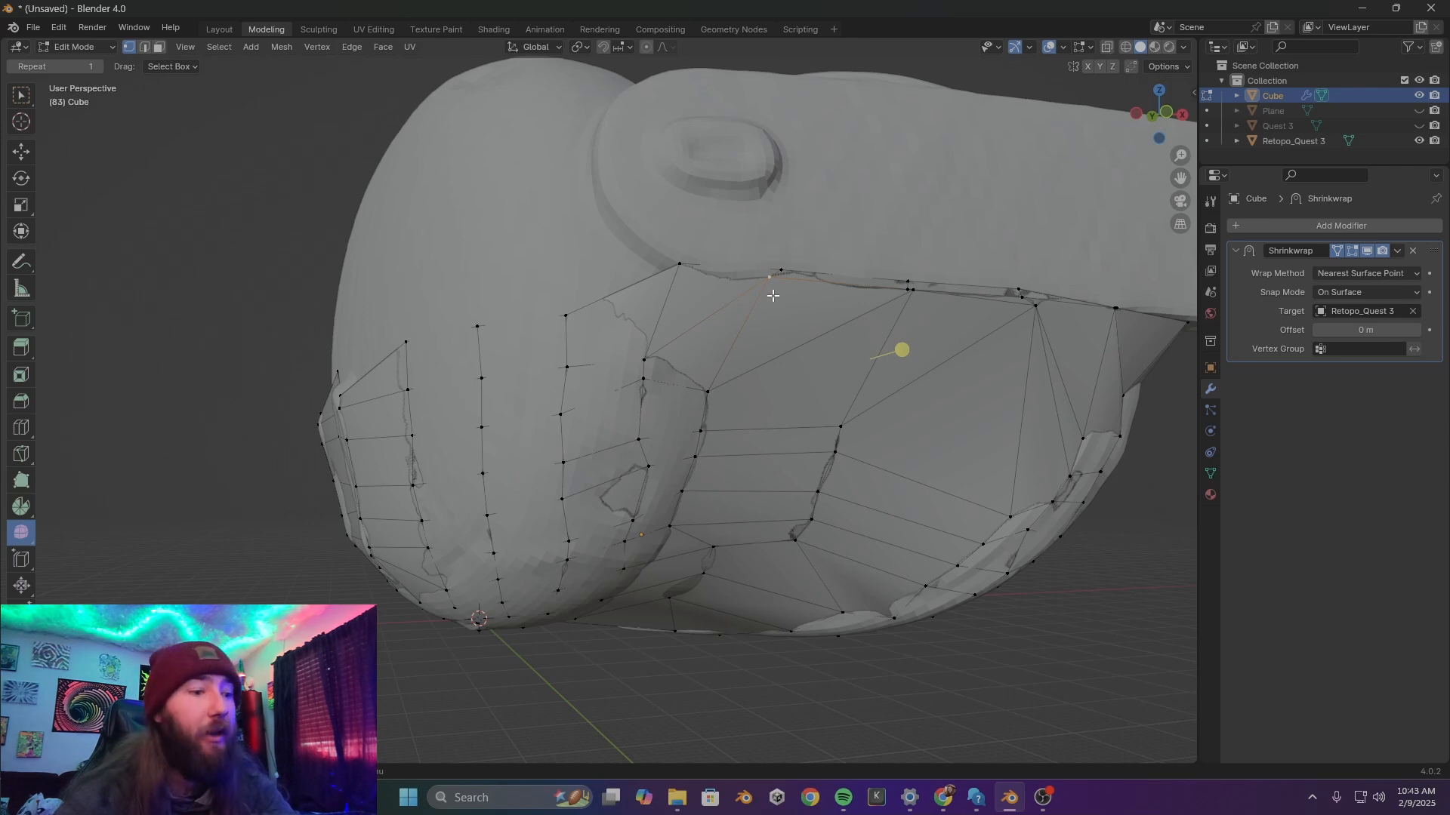
key("g")
key("z")
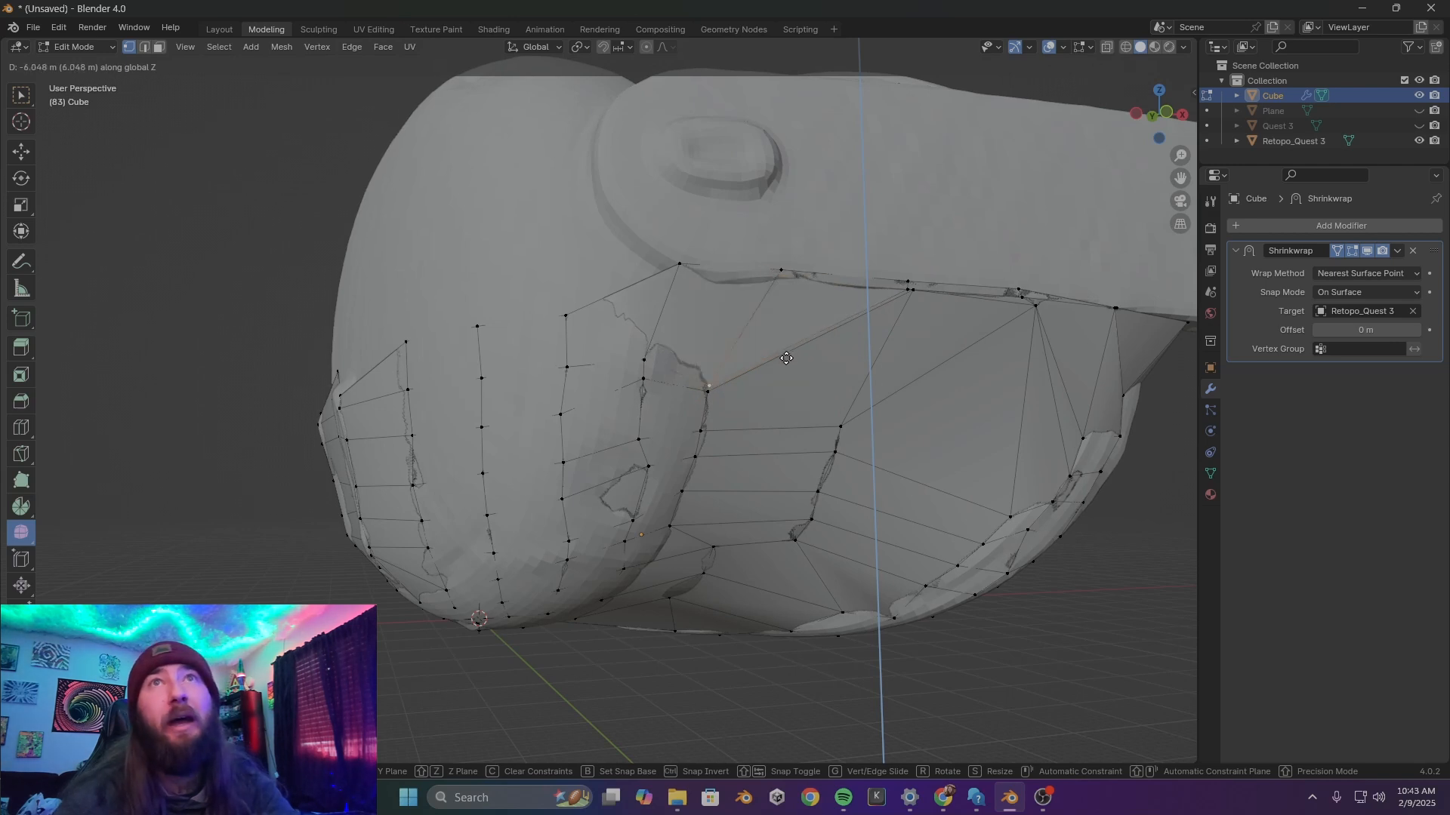
left_click(786, 358)
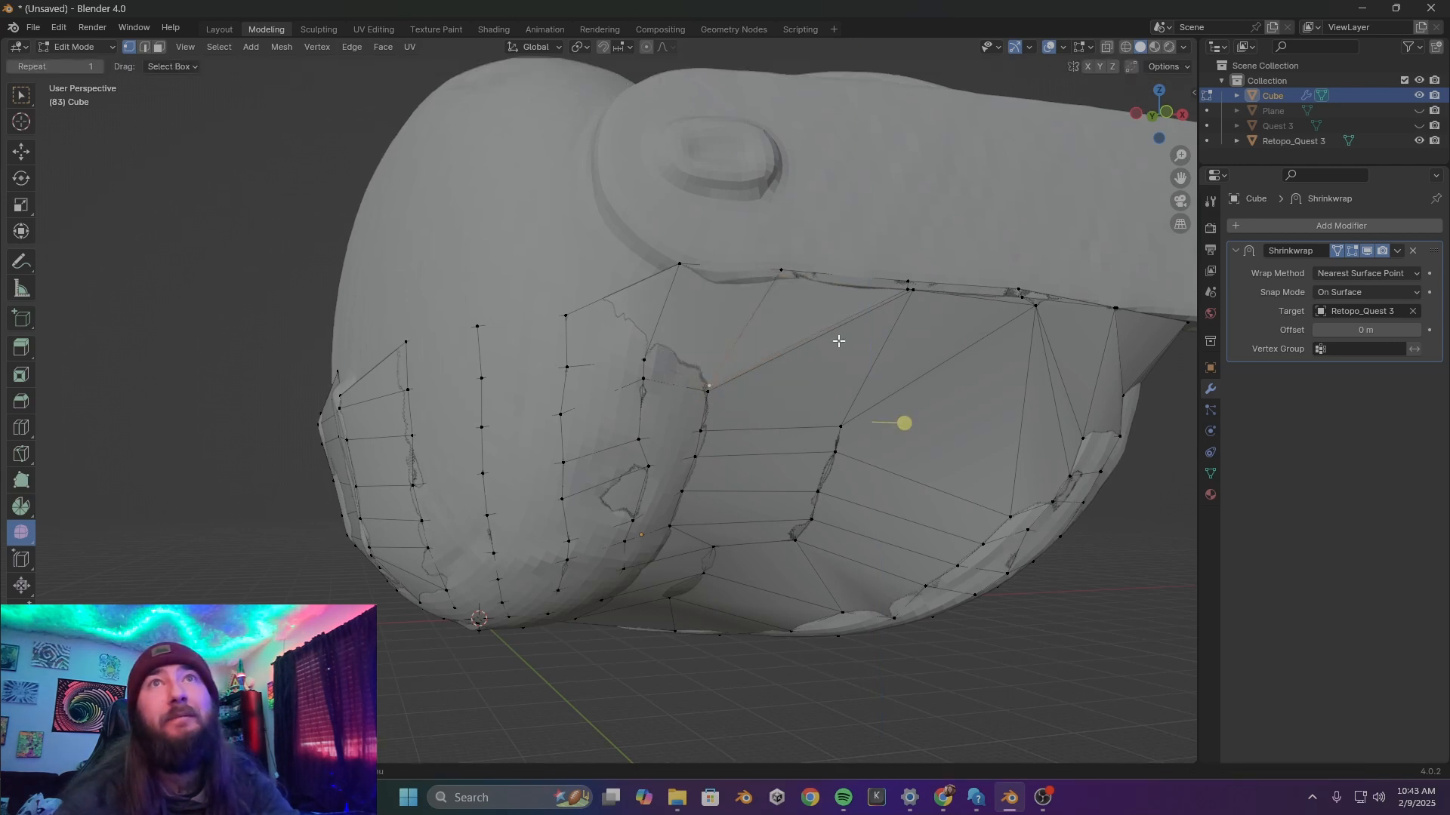
Pull two more rim vertices beneath the side arm downward to reshape the wrapped side wall
left_click(1387, 275)
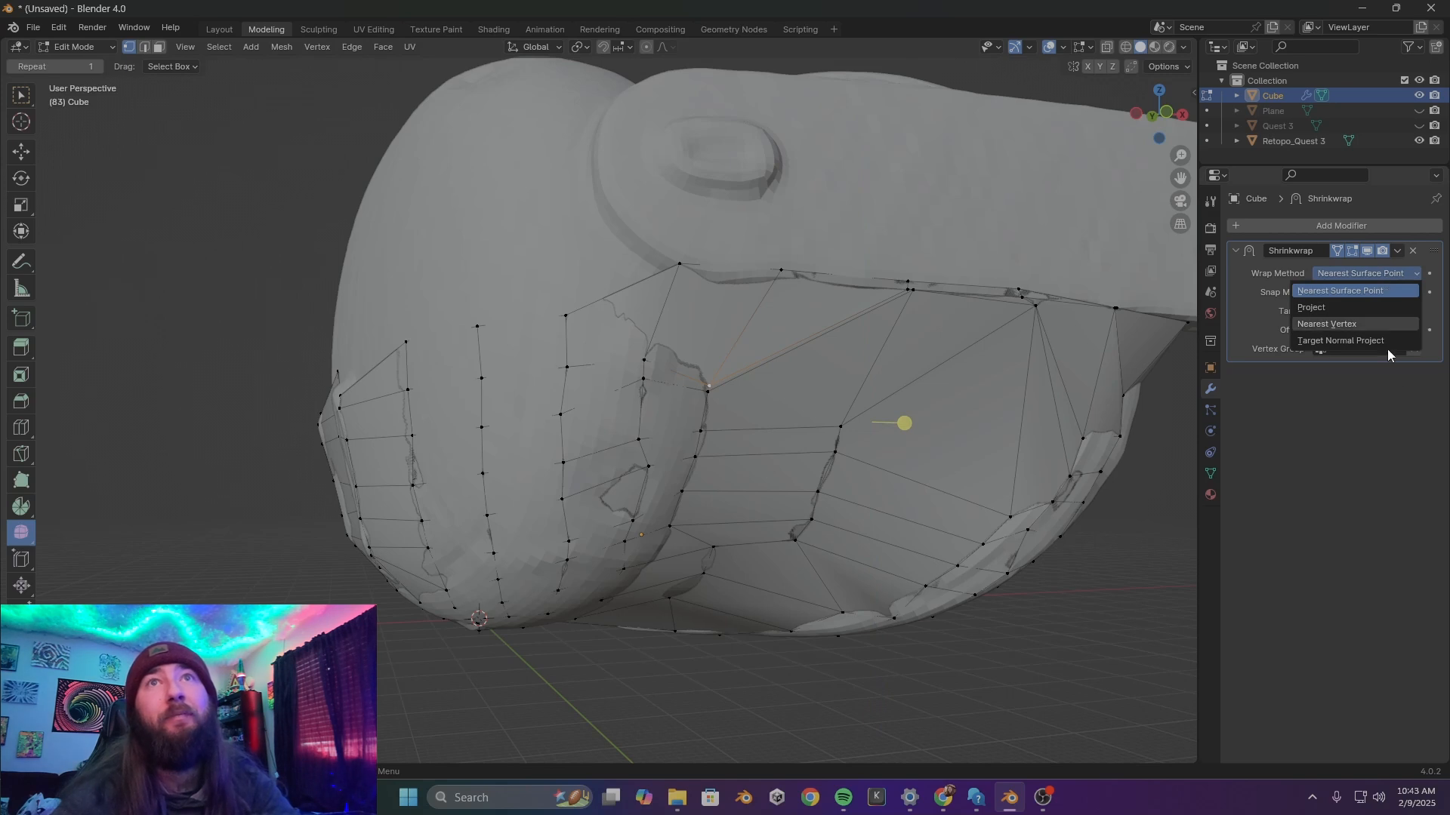
middle_click_drag(886, 305, 415, 302)
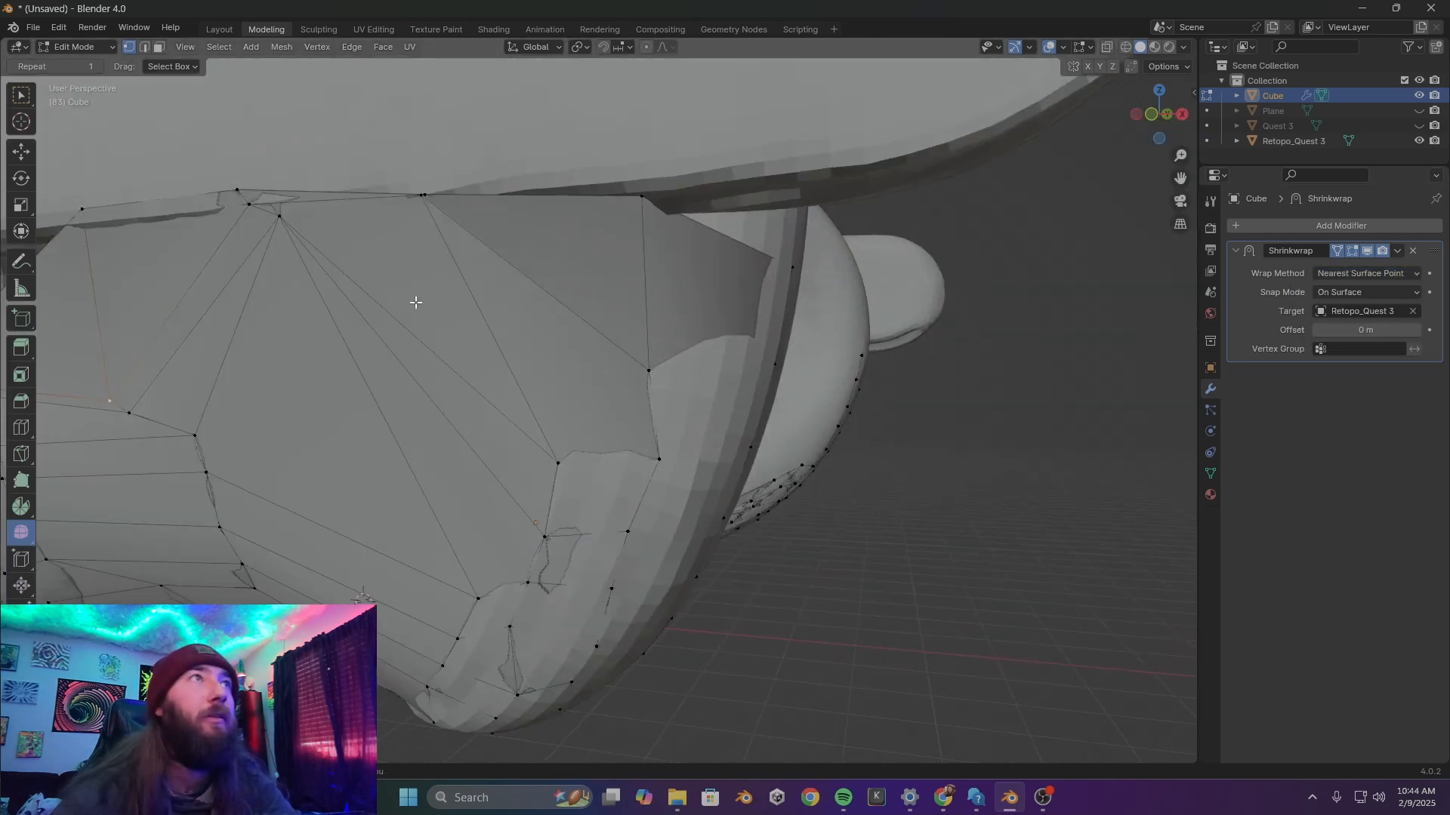
key("g")
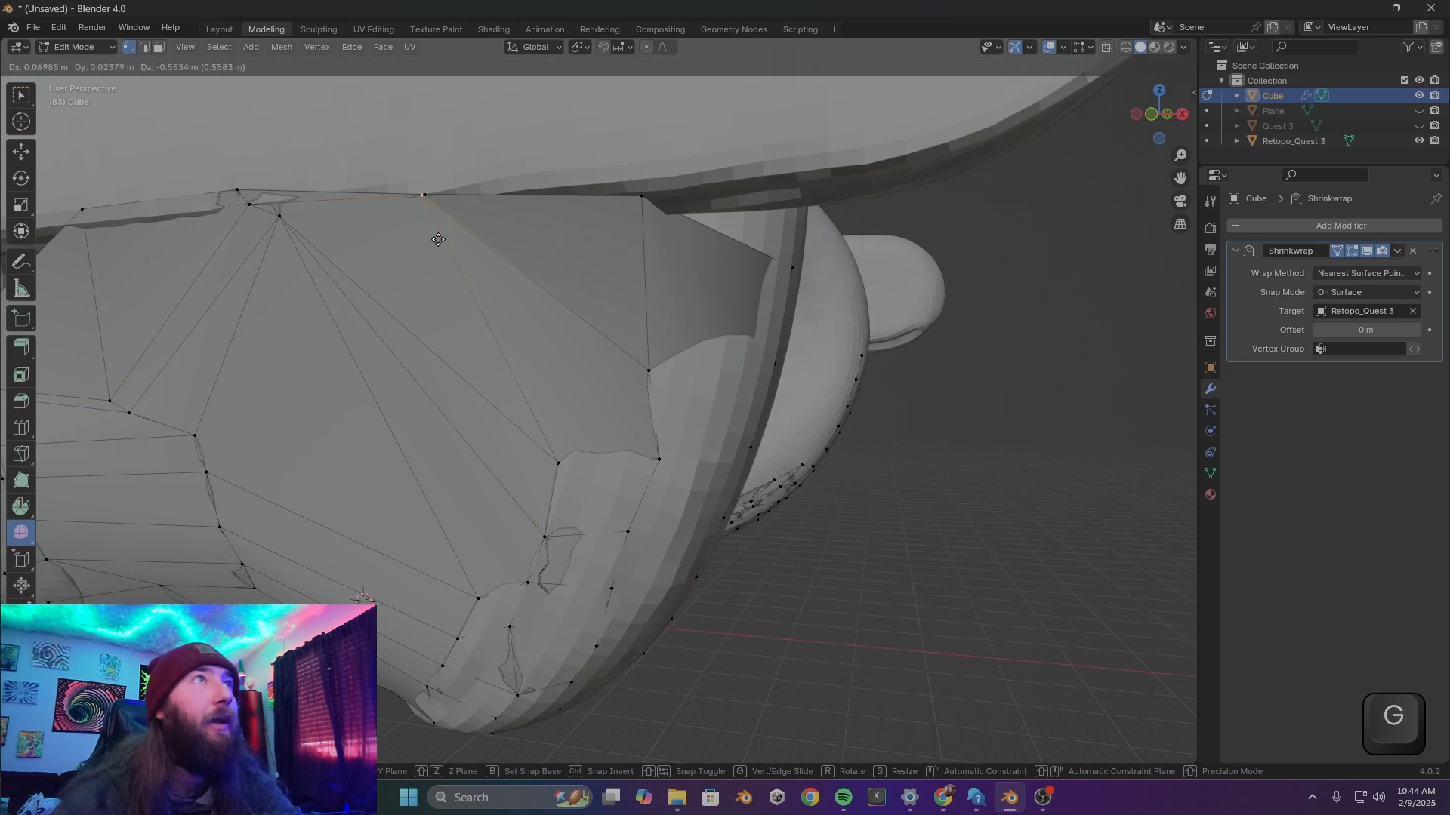
left_click(398, 326)
left_click(292, 226)
key("g")
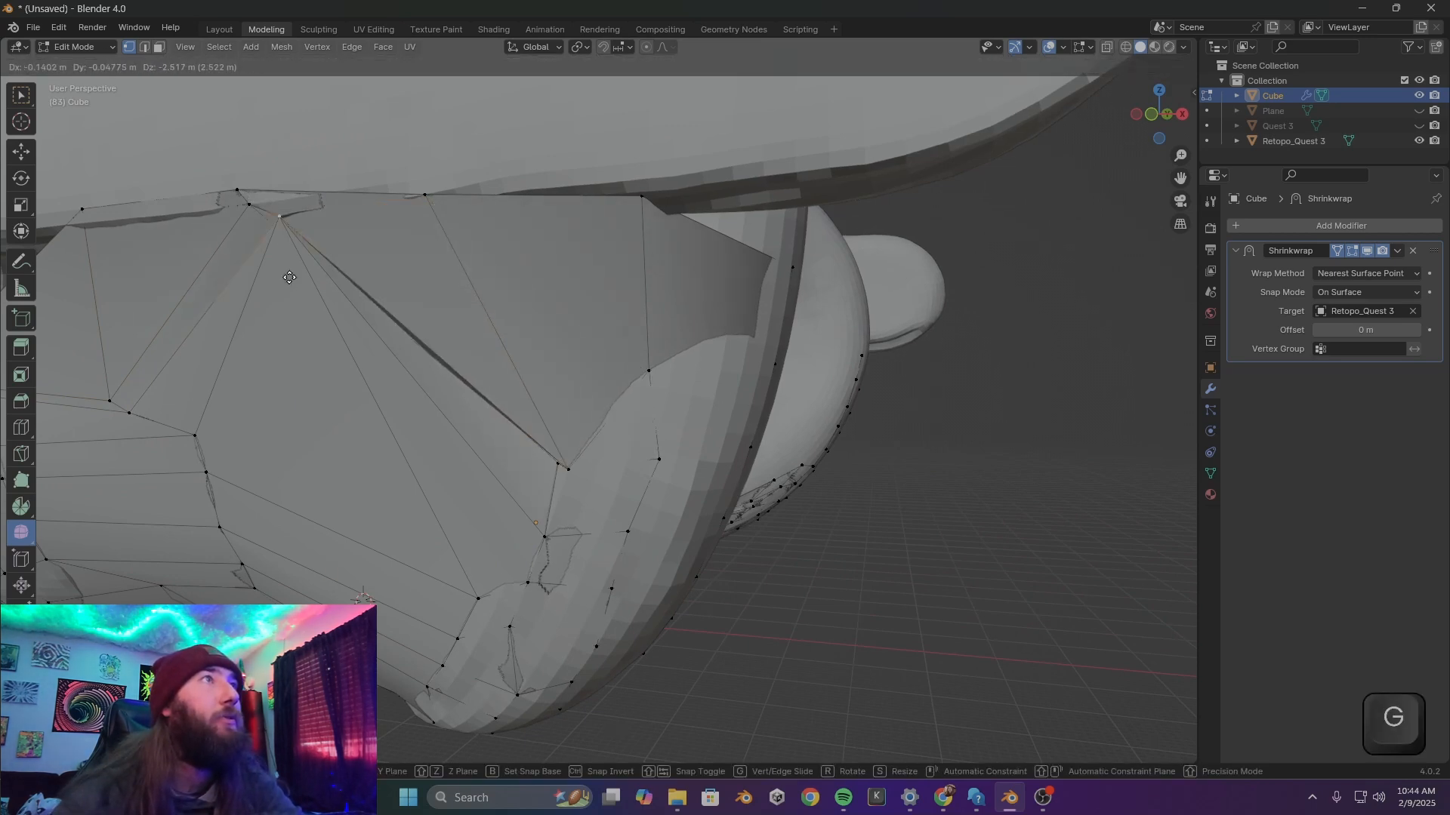
left_click(304, 388)
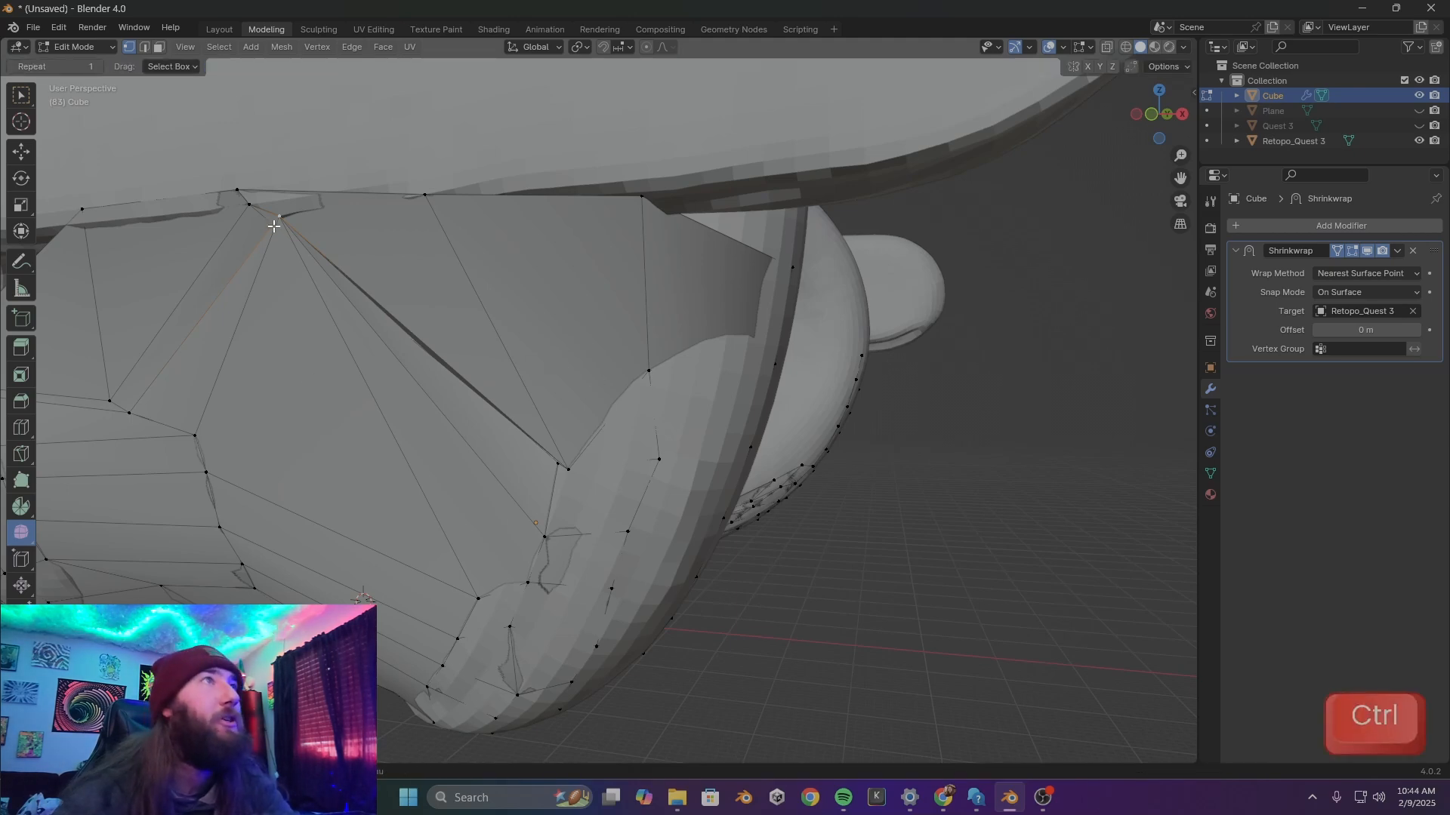
Try to lower the selected rim vertices under the opposite side arm together along global Z
middle_click_drag(274, 226, 704, 332)
scroll(579, 206, "up", 3)
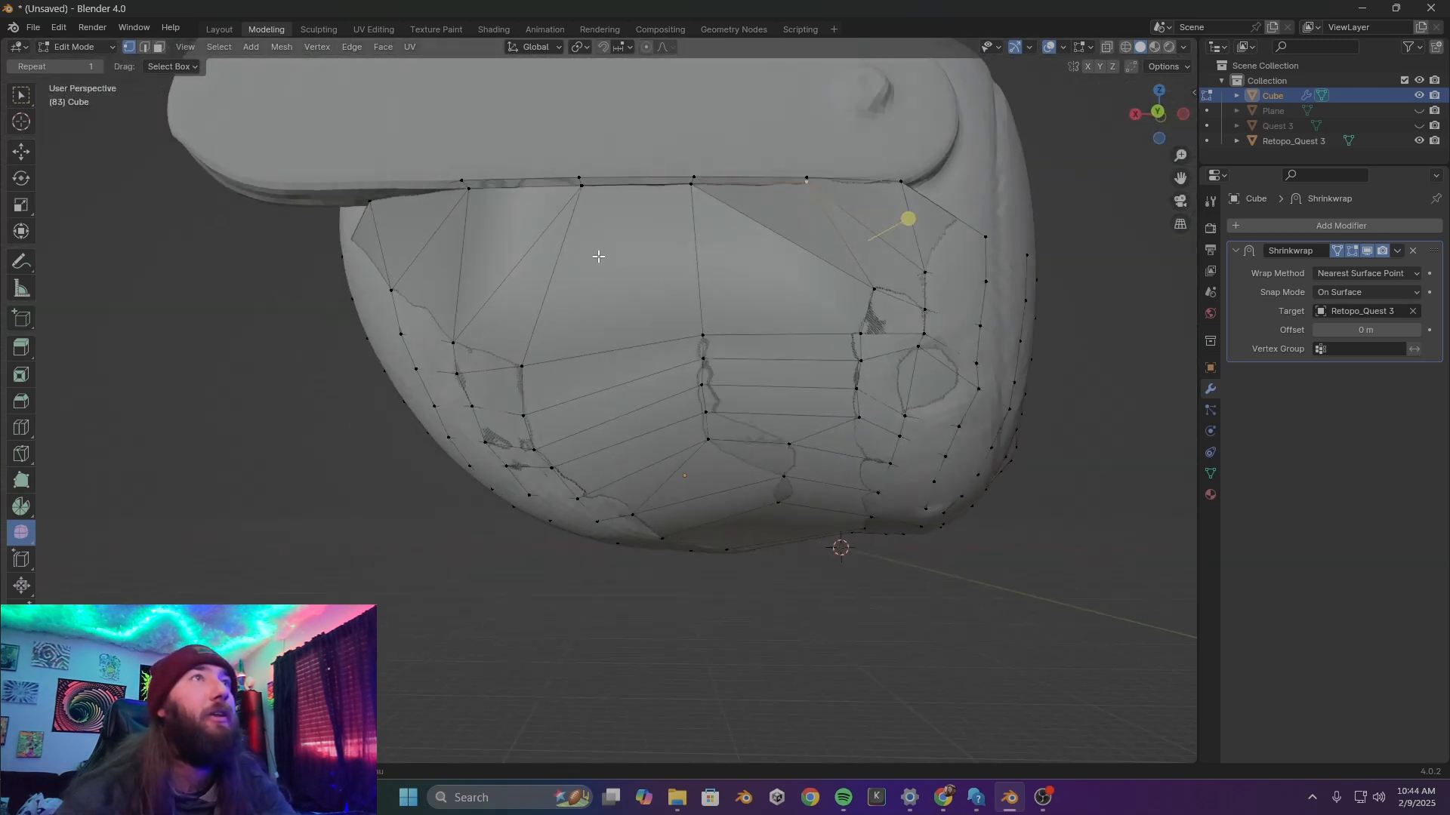
key("g")
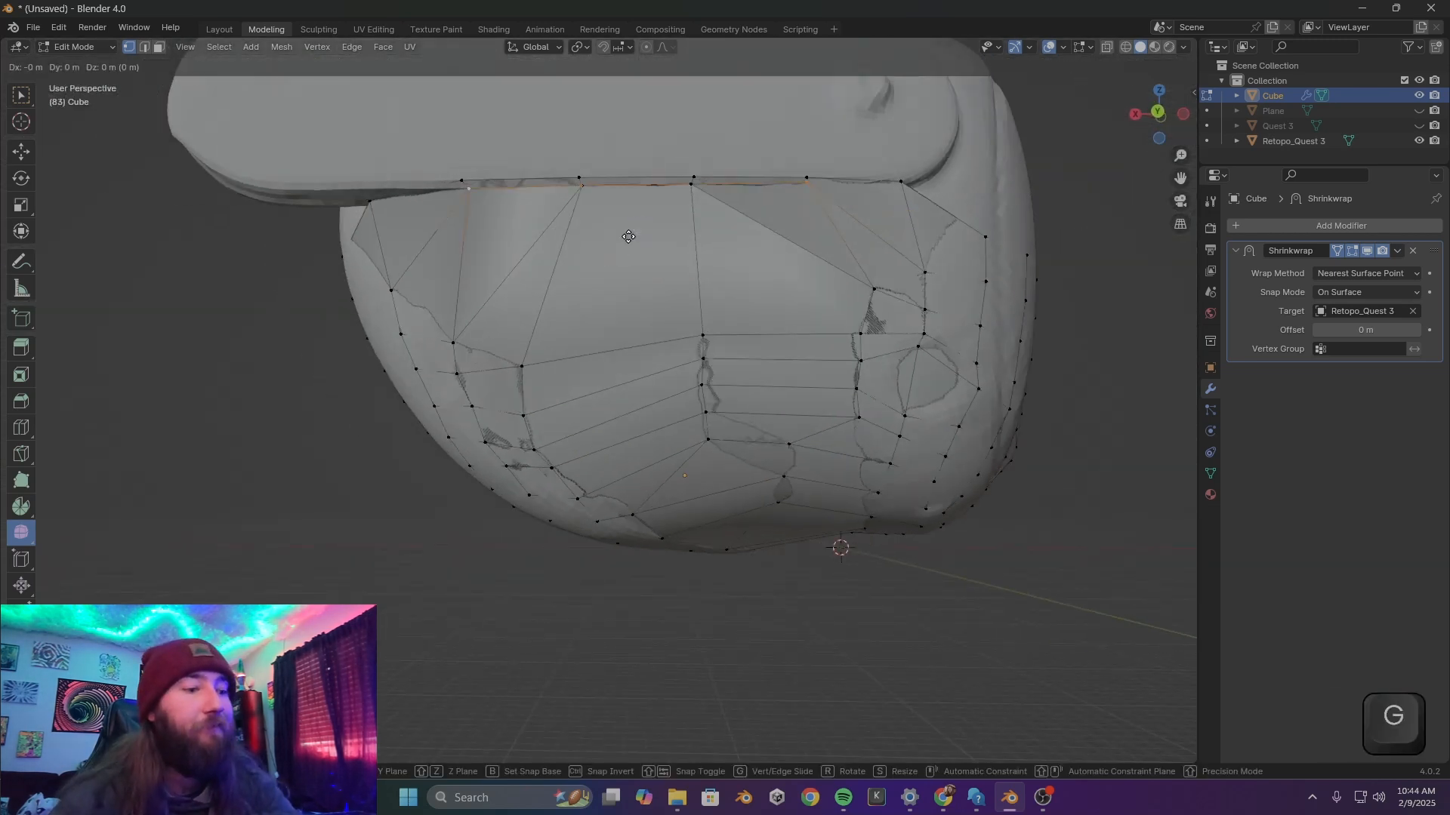
key("z")
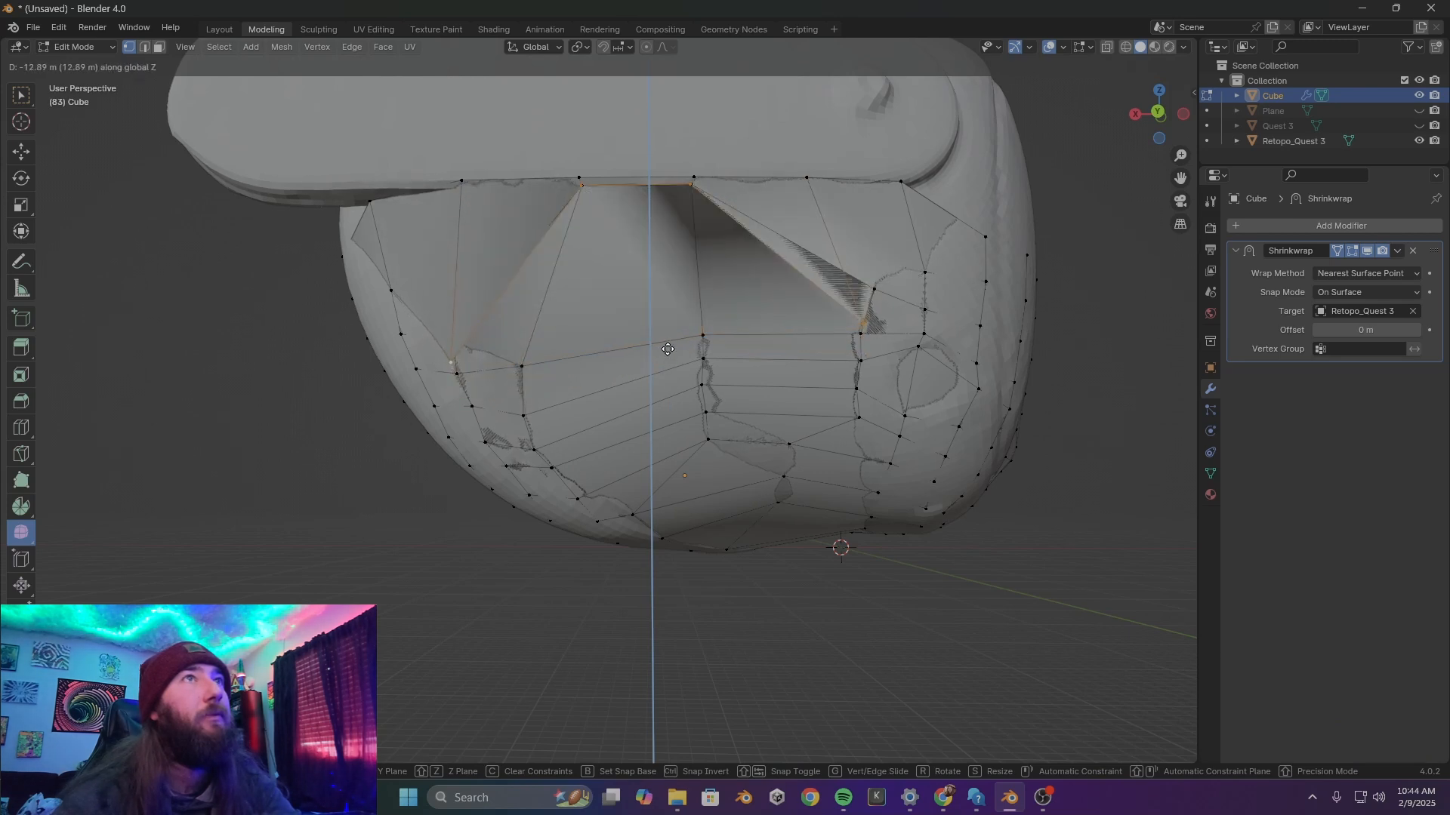
left_click(639, 240)
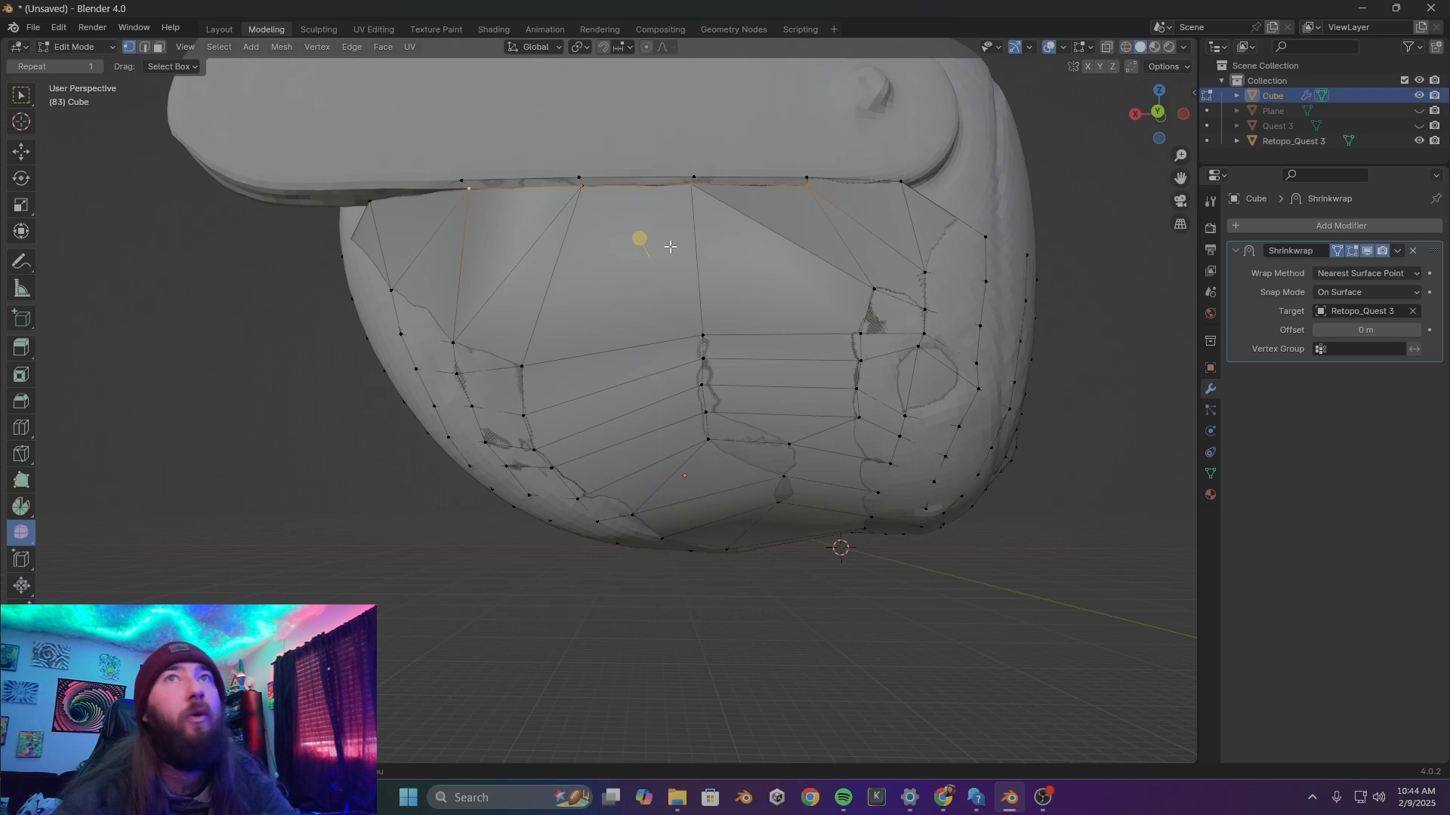
Apply the Shrinkwrap modifier to the shell in Object Mode and return to Edit Mode
left_click(1396, 251)
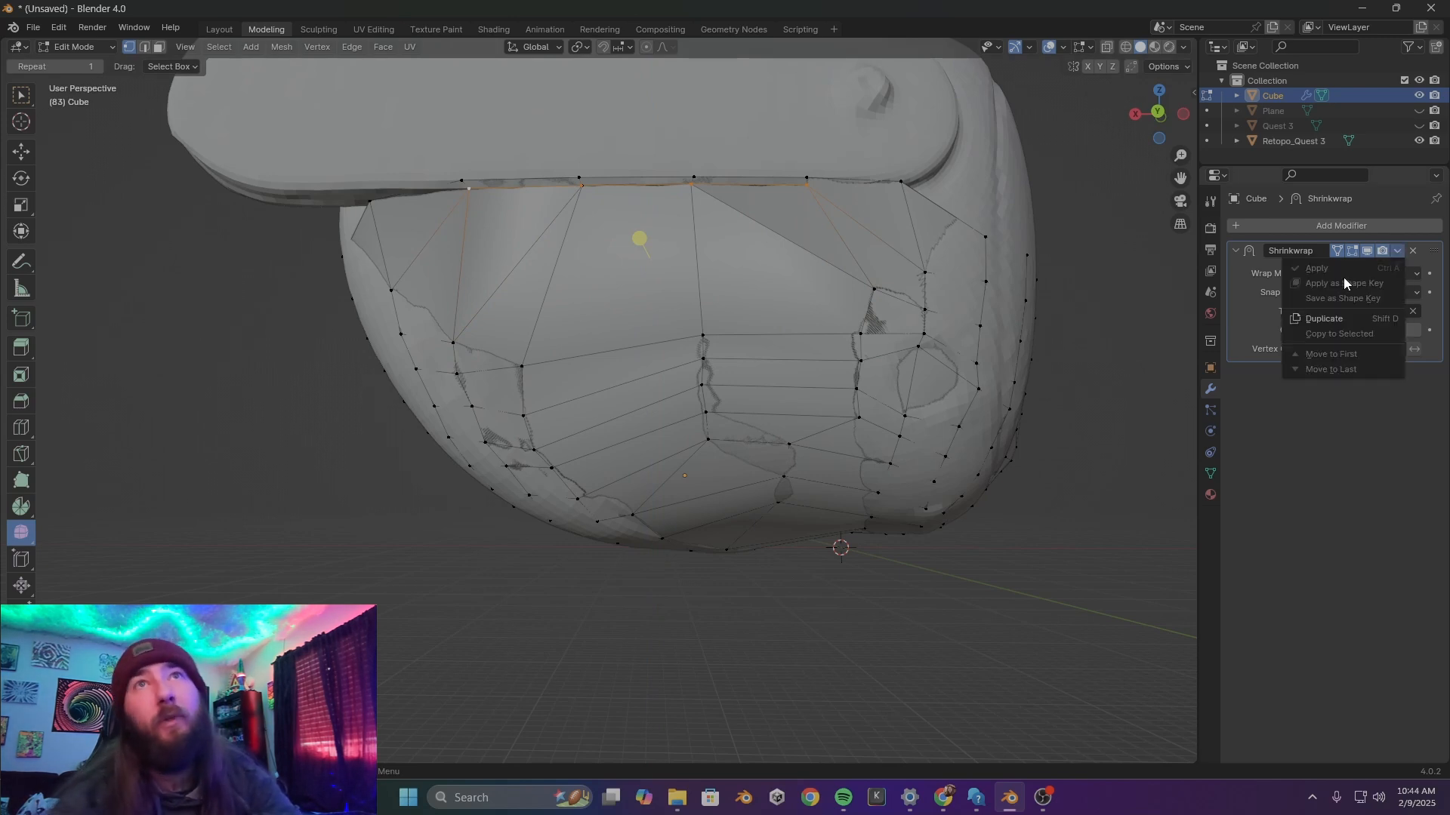
key("Tab")
left_click(1069, 368)
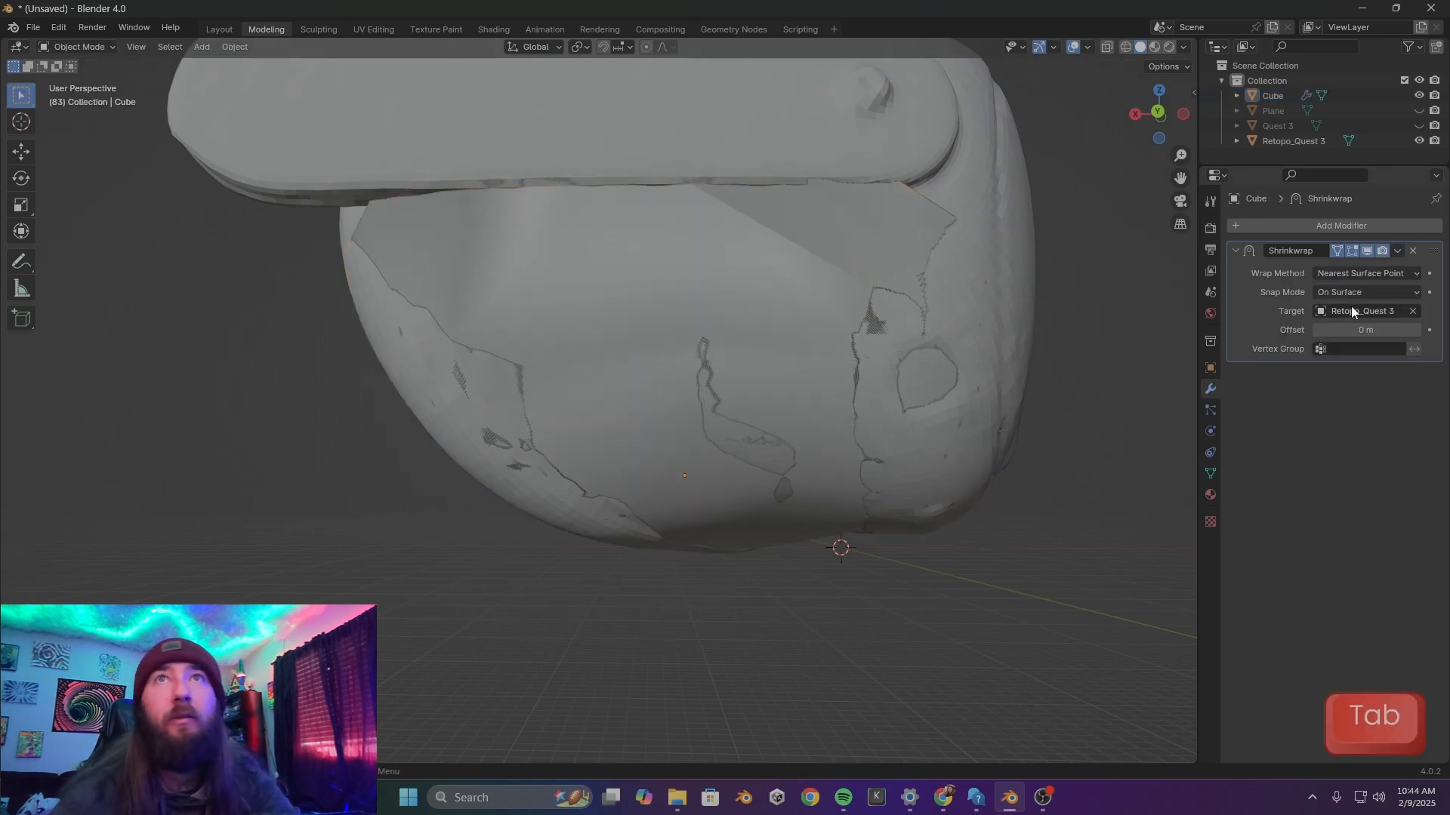
left_click(1396, 252)
left_click(1328, 270)
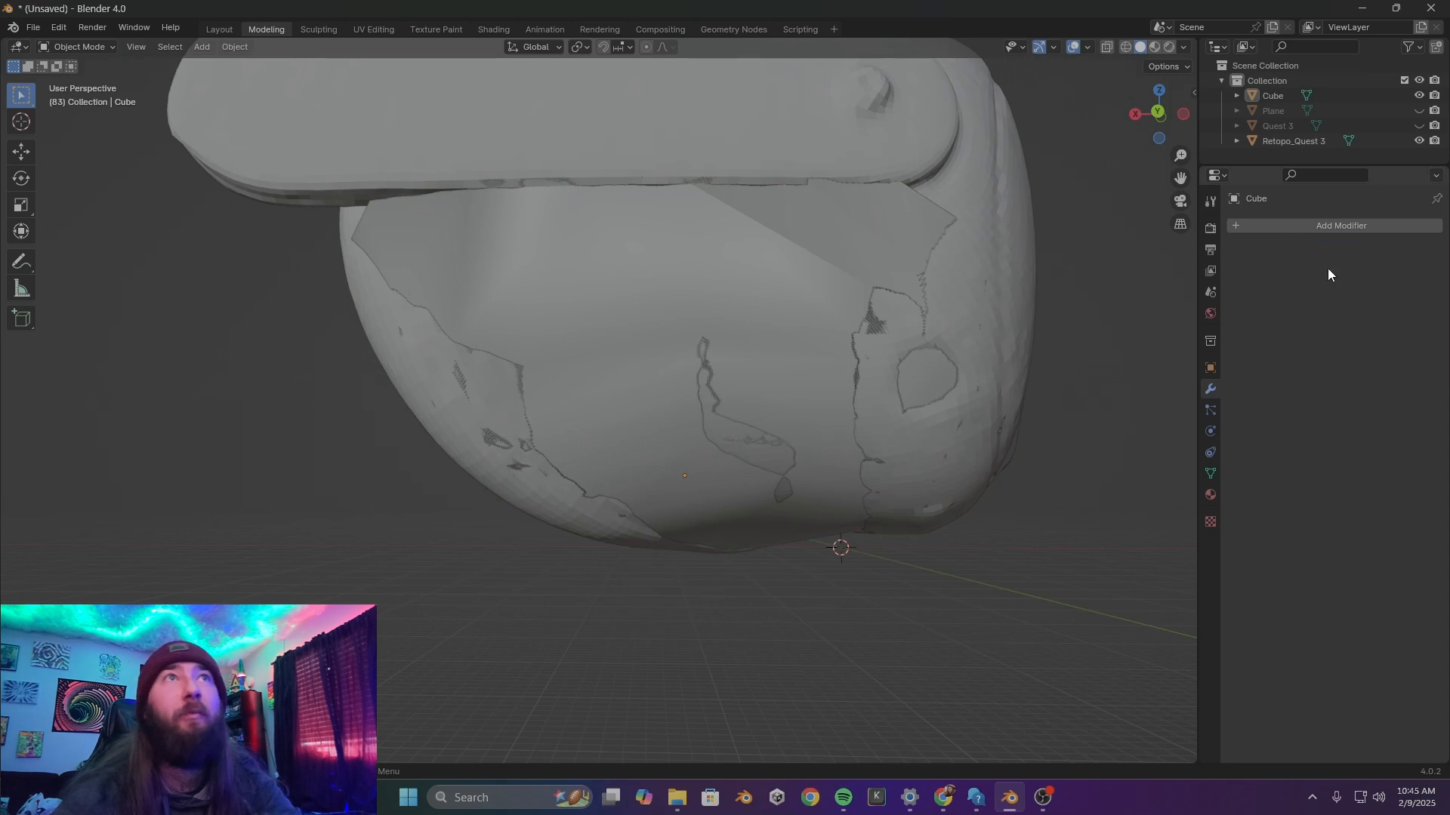
left_click(732, 234)
key("Tab")
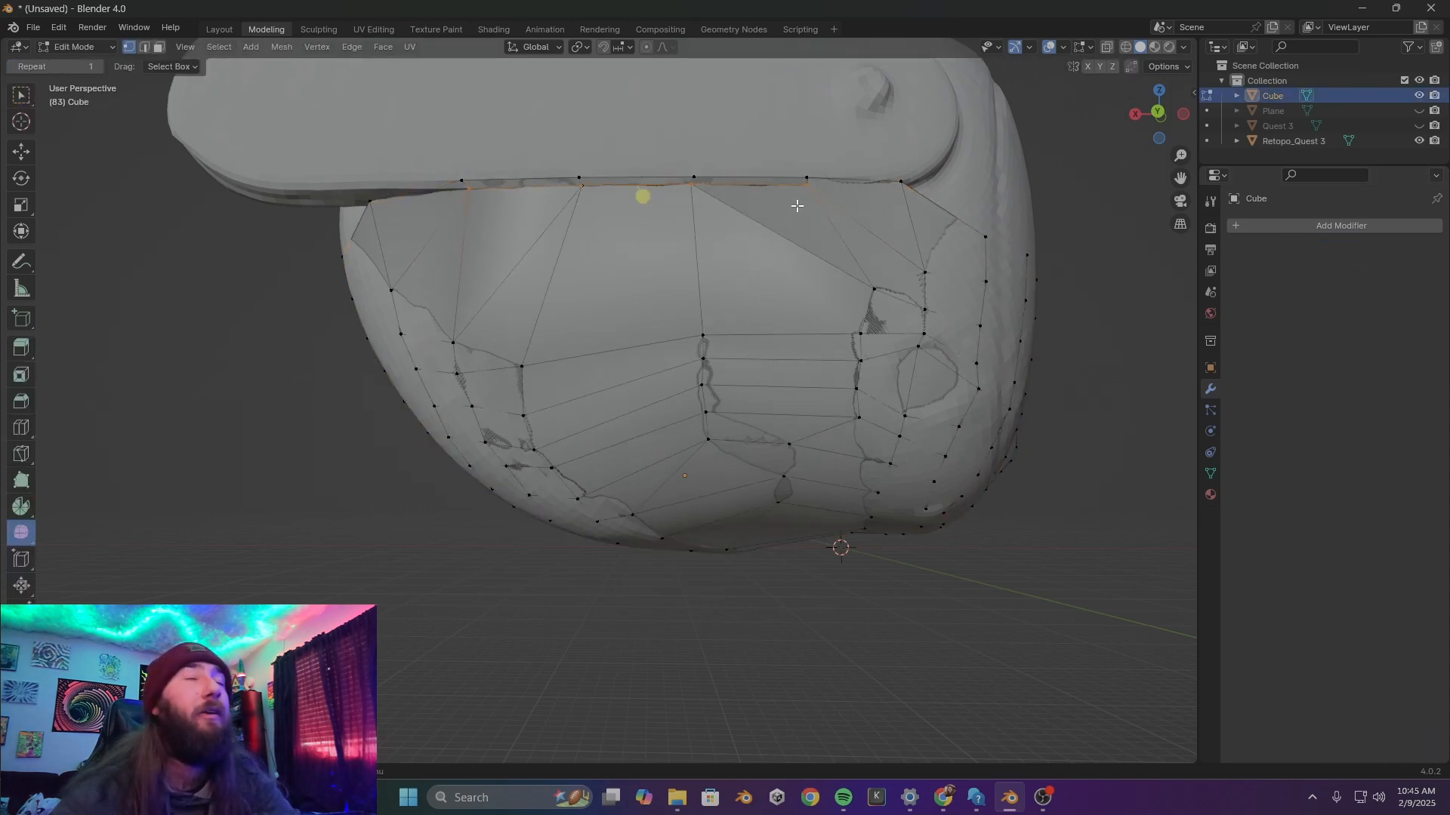
Enable X-ray and box-select the stretched rim vertices beneath both side arms of the headset
middle_click_drag(800, 213, 802, 223)
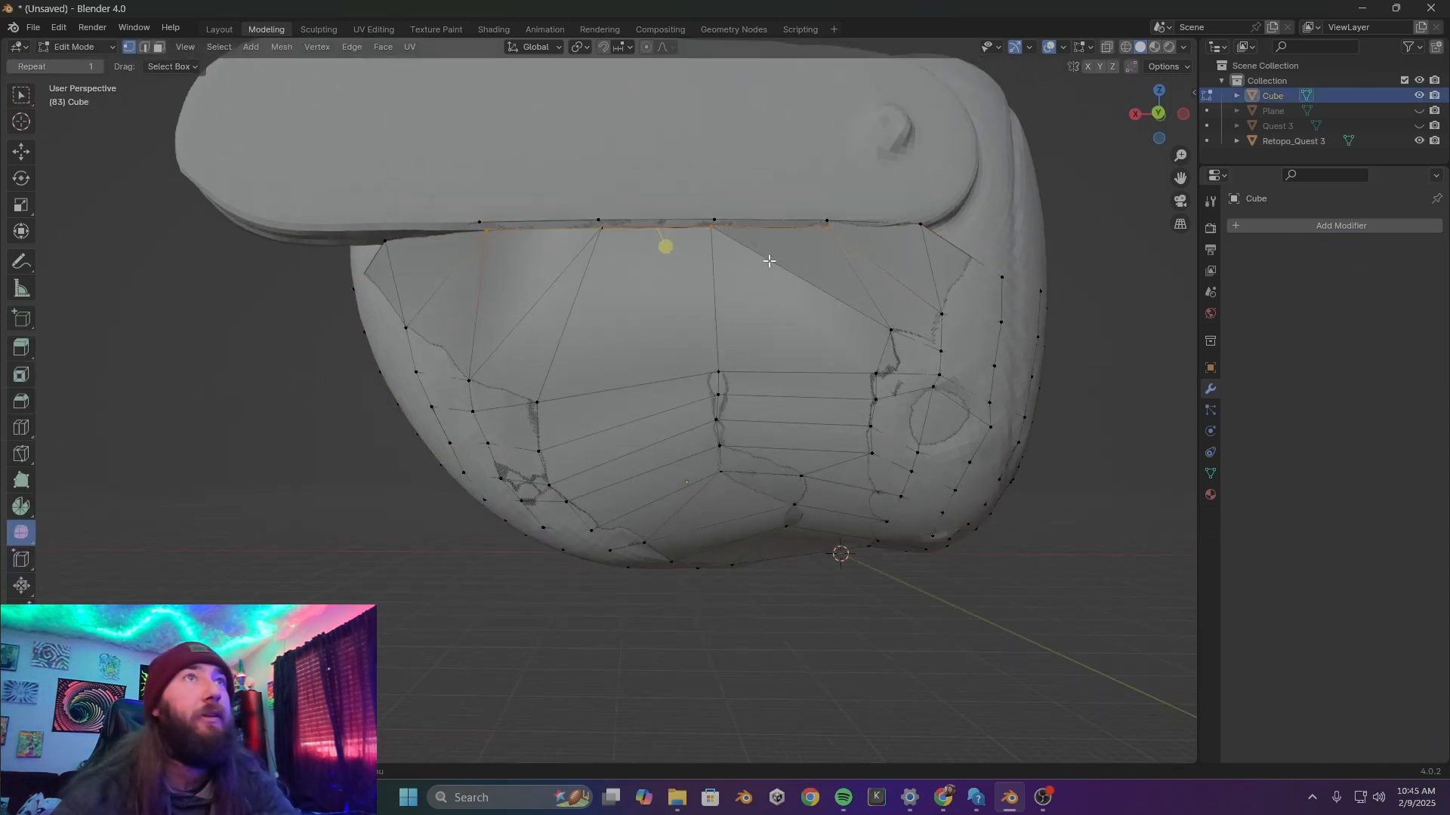
key("alt+z")
middle_click_drag(835, 259, 809, 243)
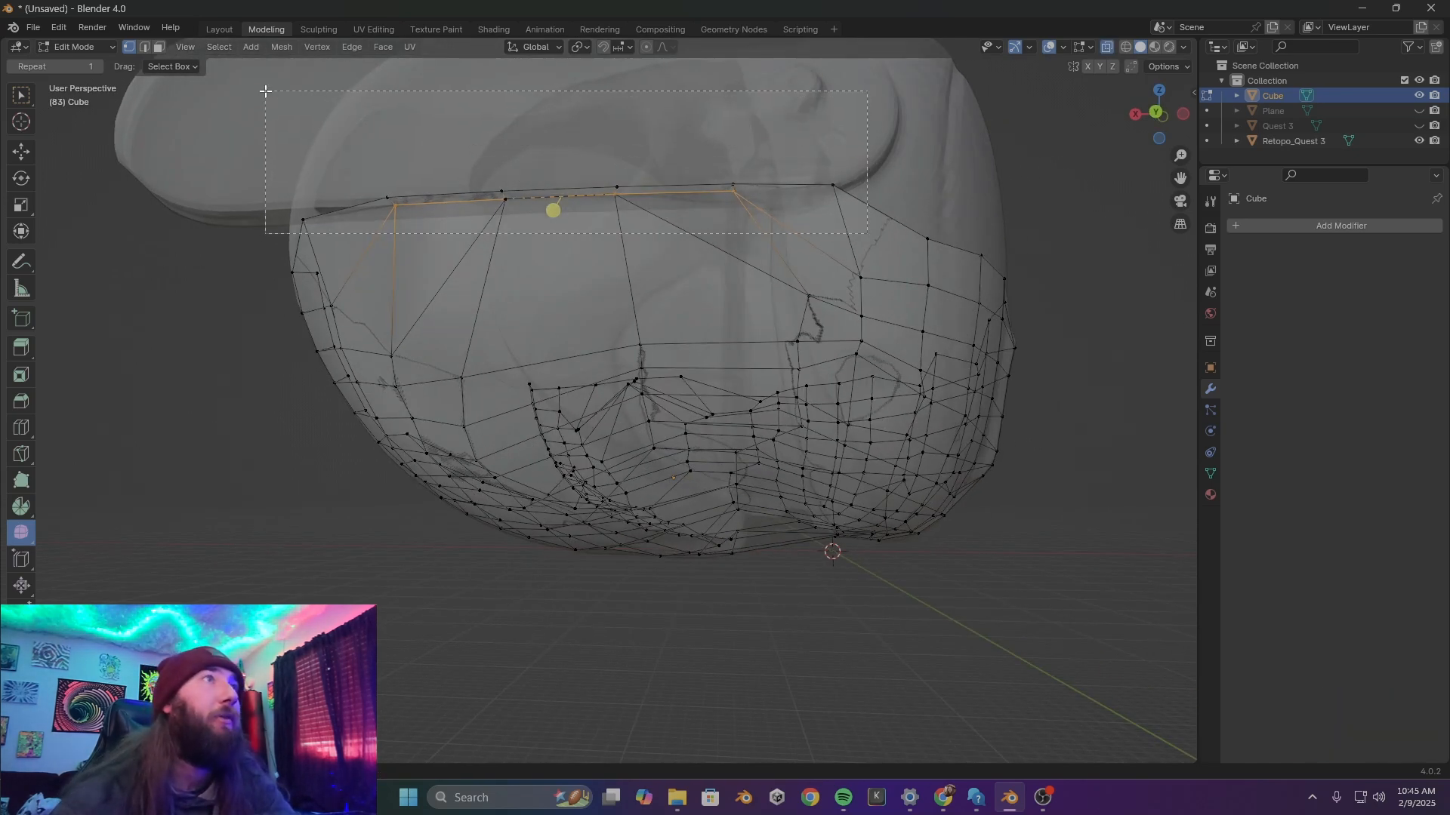
left_click_drag(265, 91, 265, 92)
middle_click_drag(790, 226, 1095, 230)
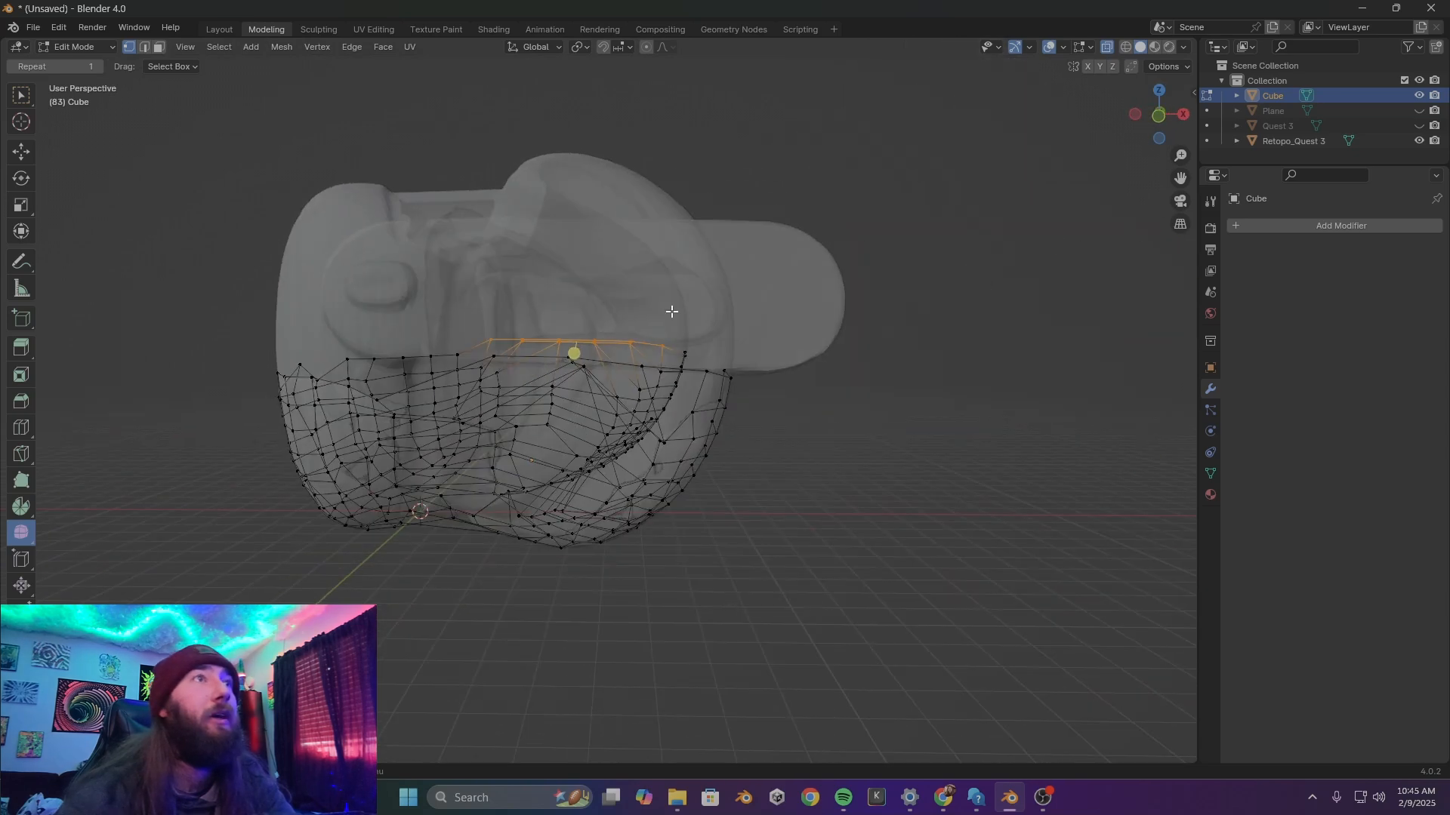
middle_click_drag(672, 311, 656, 278)
left_click_drag(650, 255, 958, 335, "shift")
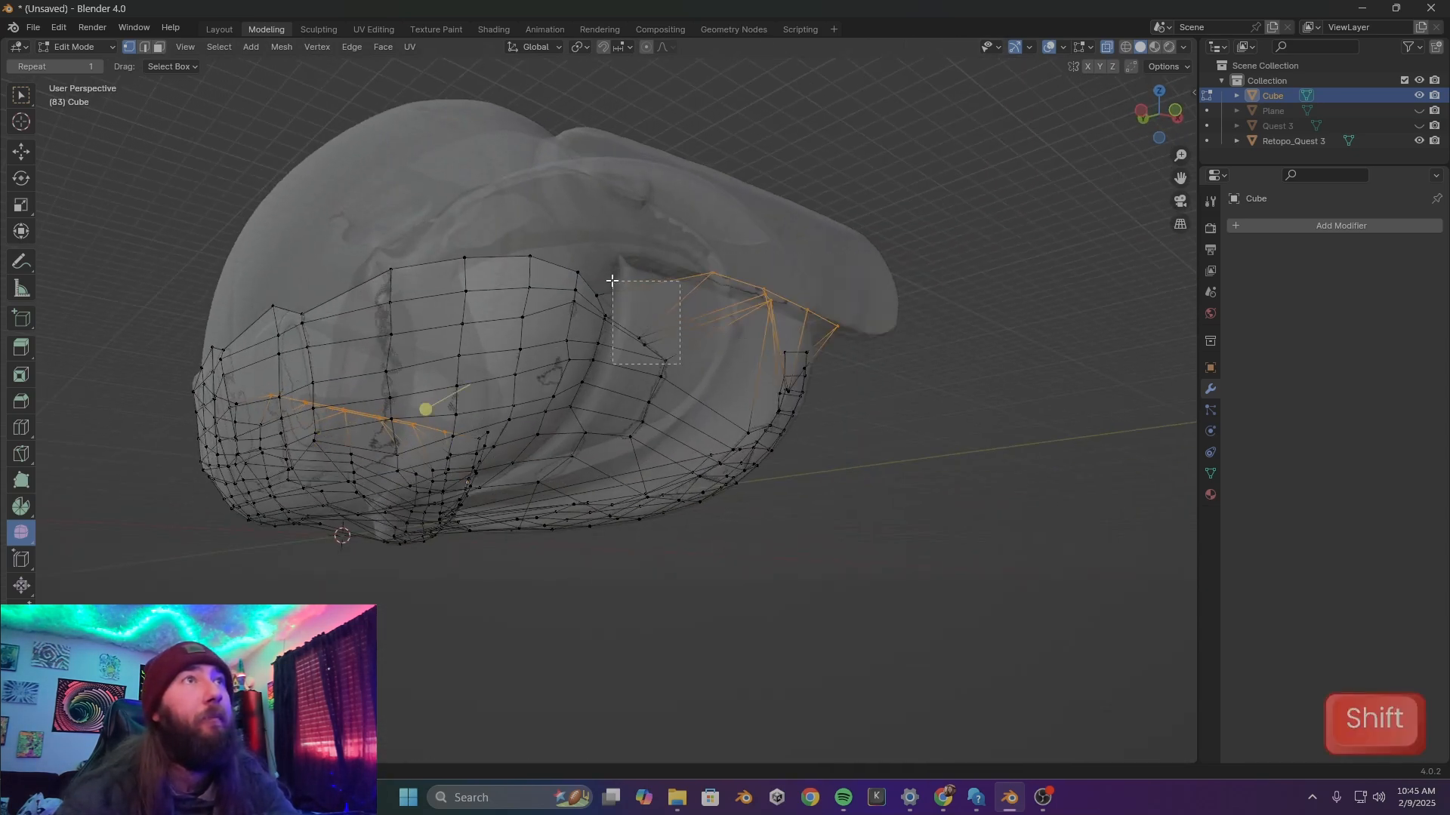
left_click_drag(612, 280, 599, 265, "shift")
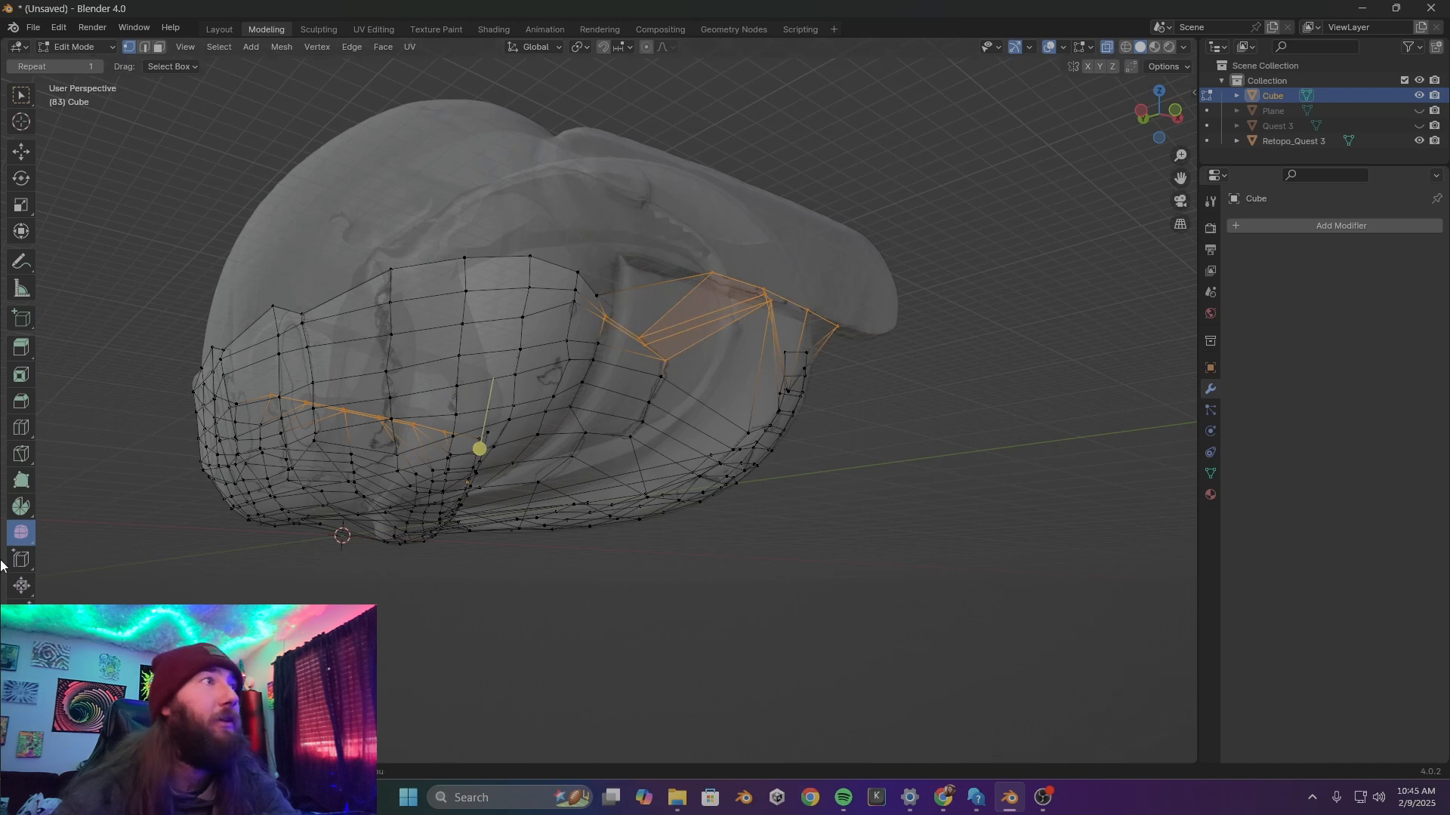
Relax the selected rim vertices on both sides with repeated Smooth strokes
left_click_drag(476, 451, 705, 467)
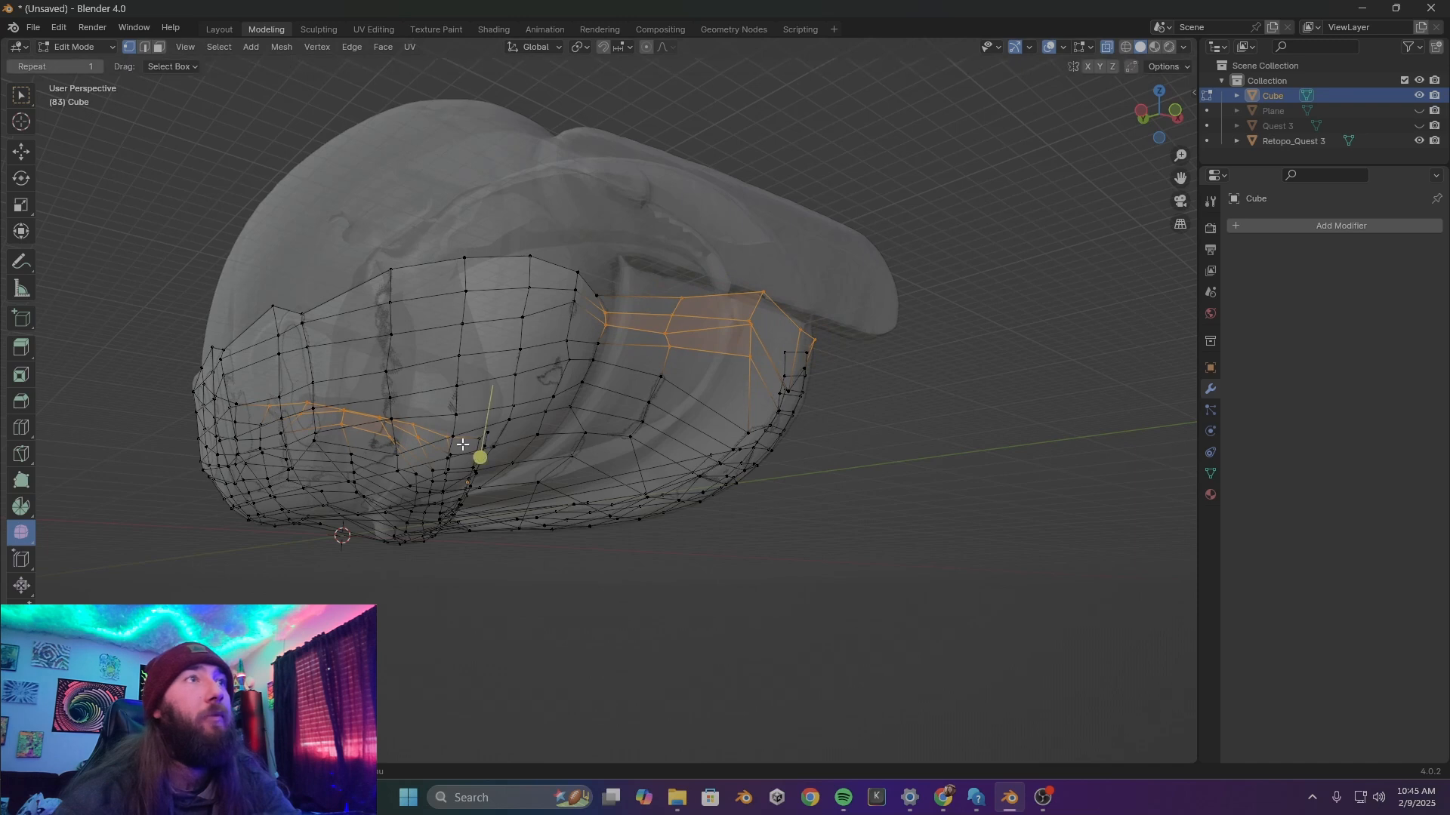
left_click_drag(479, 458, 594, 459)
left_click_drag(483, 453, 805, 430)
left_click_drag(485, 460, 645, 467)
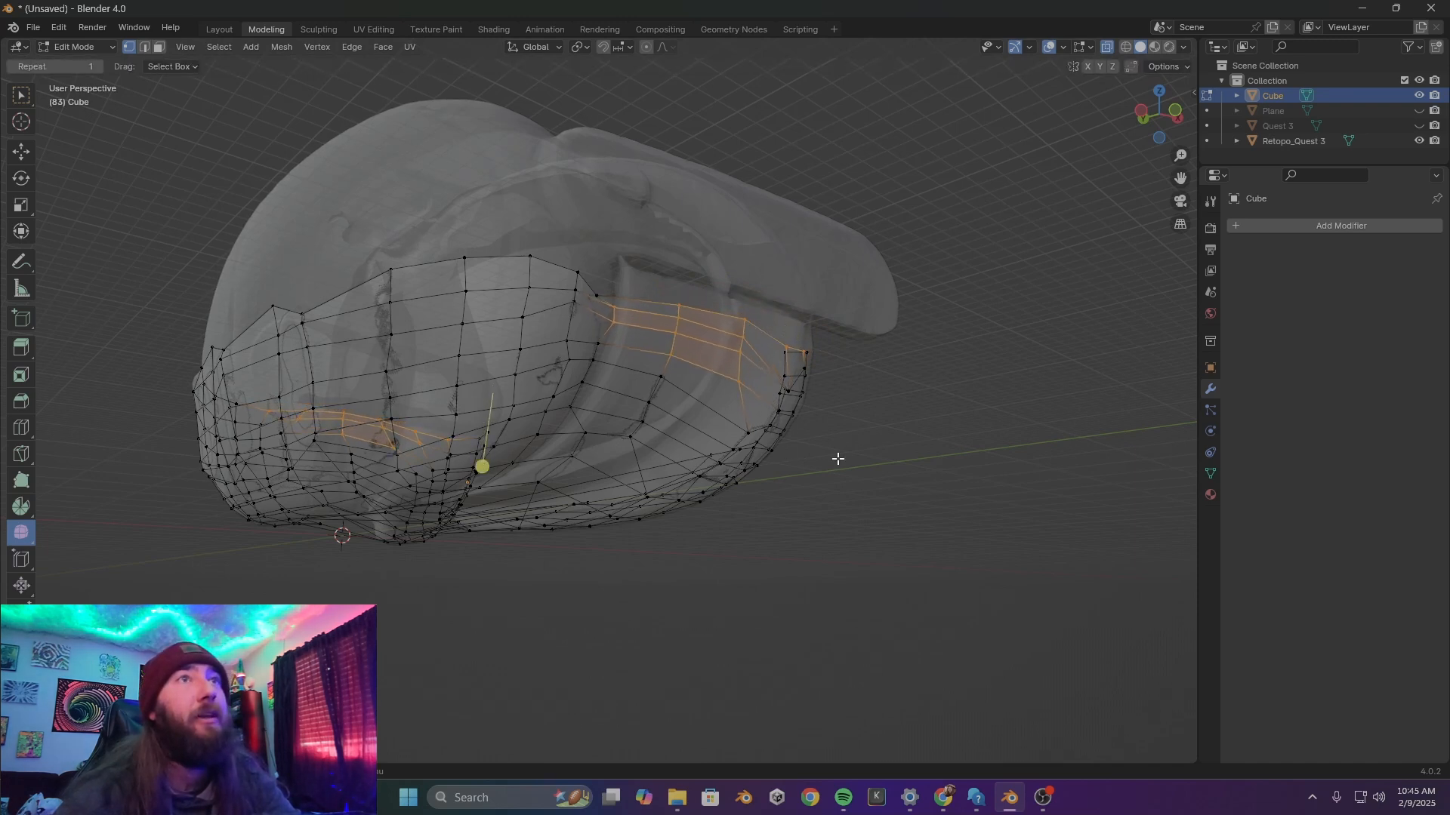
Clear the selection and reposition a single vertex on the shell's rim beneath the side arm
middle_click_drag(838, 459, 744, 486)
scroll(732, 476, "up", 1)
scroll(684, 400, "up", 1)
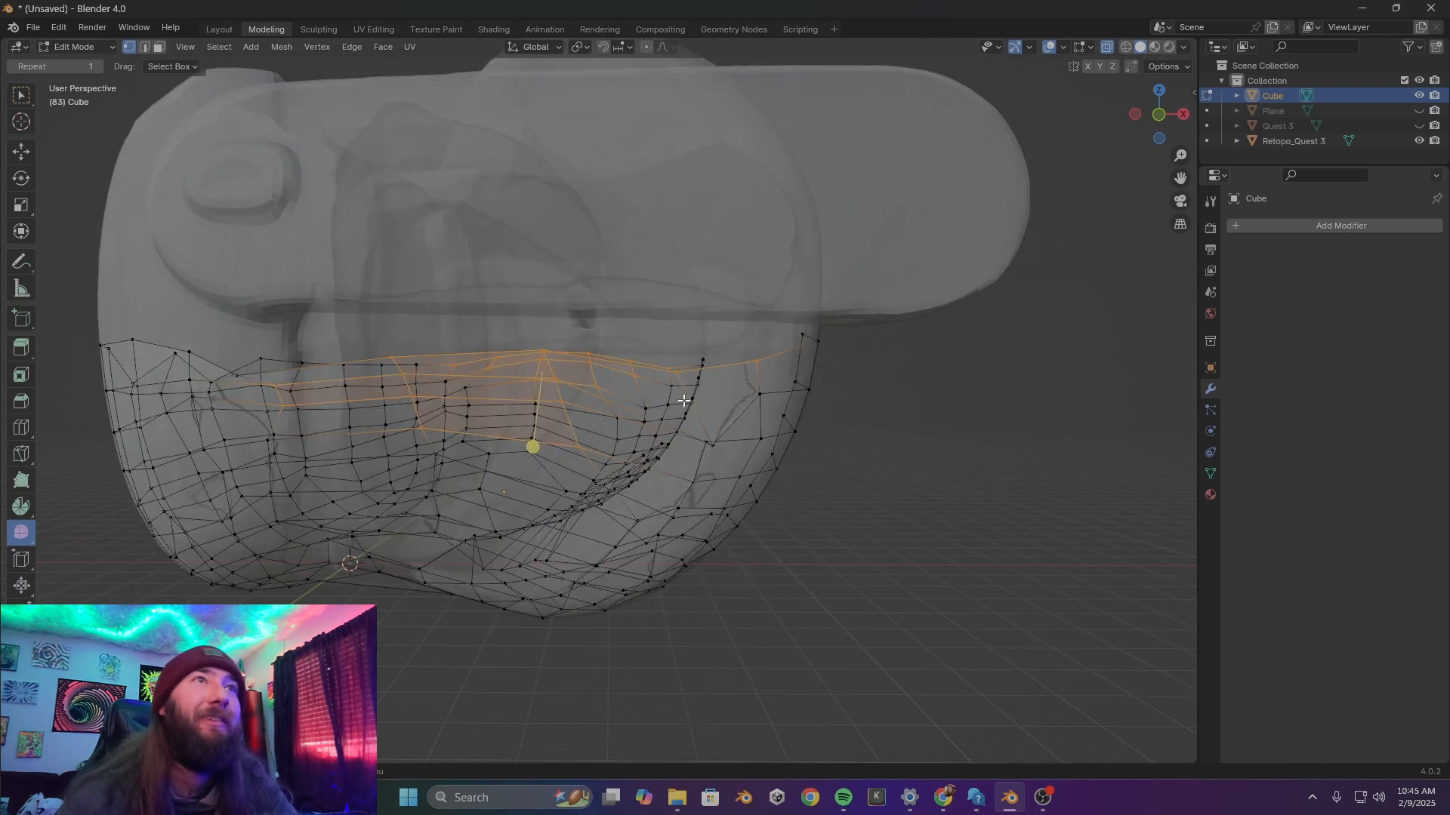
left_click(709, 443)
left_click_drag(721, 468, 1011, 521)
middle_click_drag(507, 401, 628, 270)
key("alt+a")
left_click(555, 256)
key("g")
left_click(642, 224)
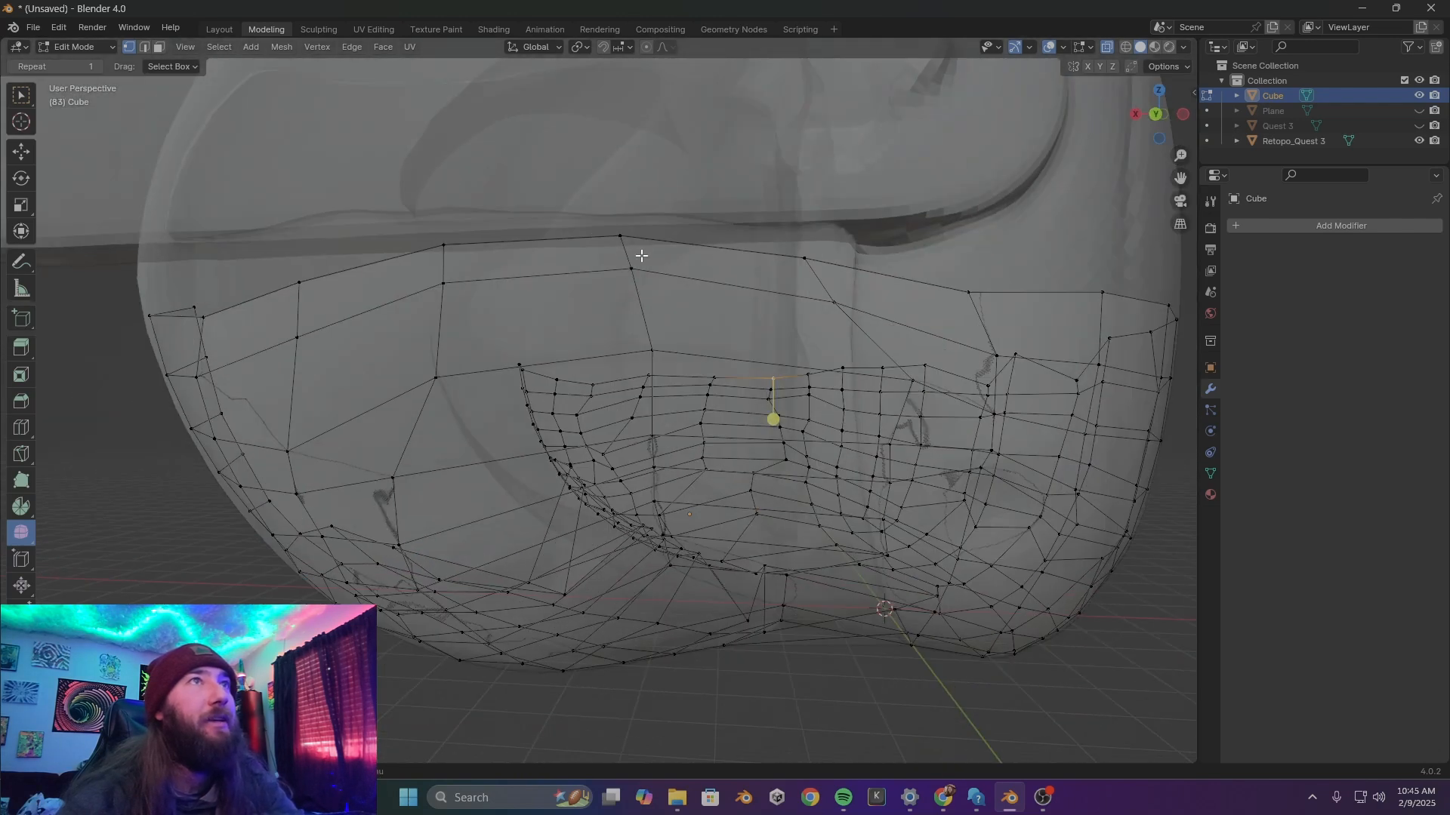
Lower two adjacent vertices in the row just below the rim under the side arm together along global Z
left_click(633, 281)
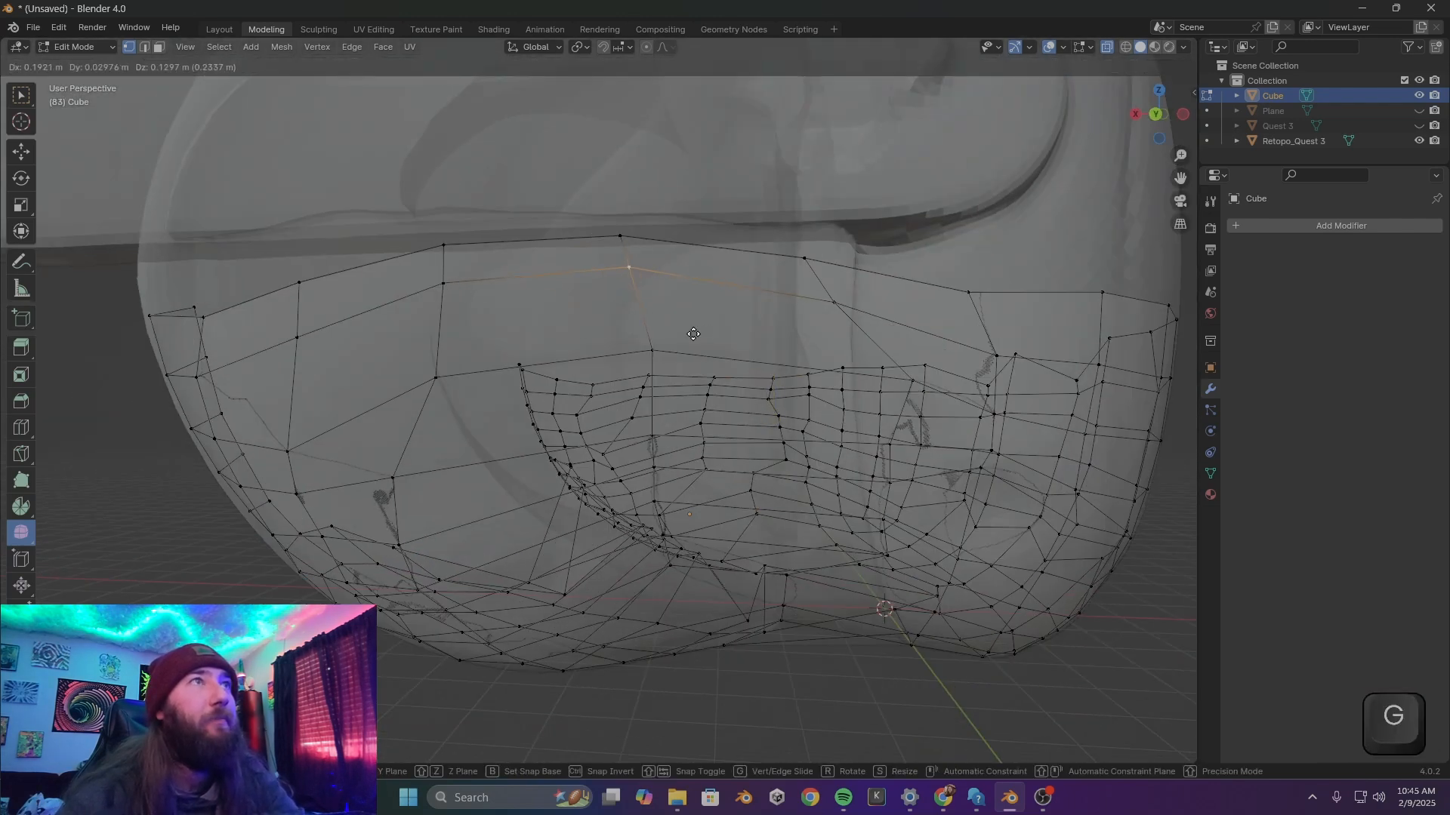
key("g")
left_click(443, 283, "shift")
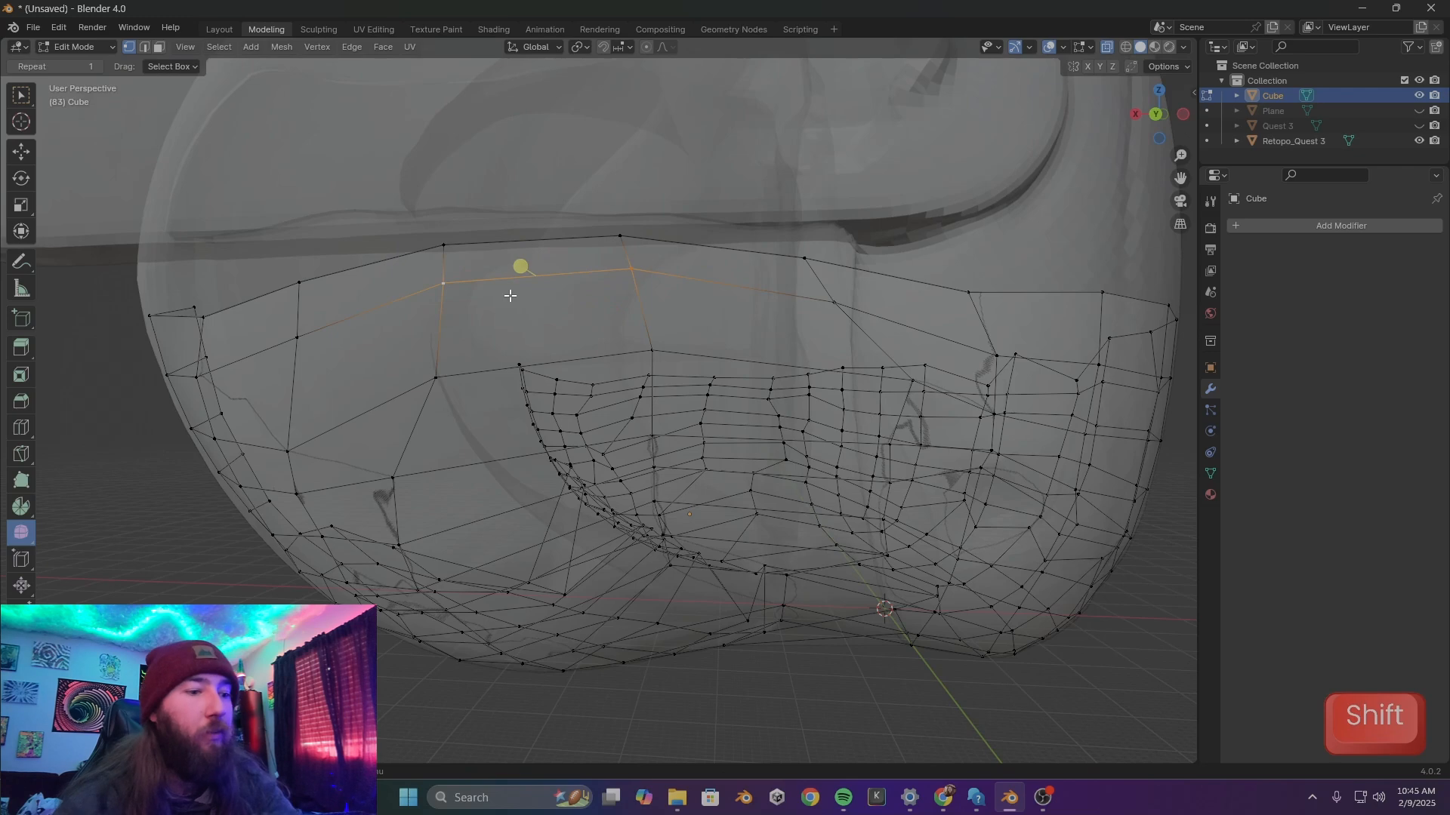
key("g")
key("z")
left_click(520, 294)
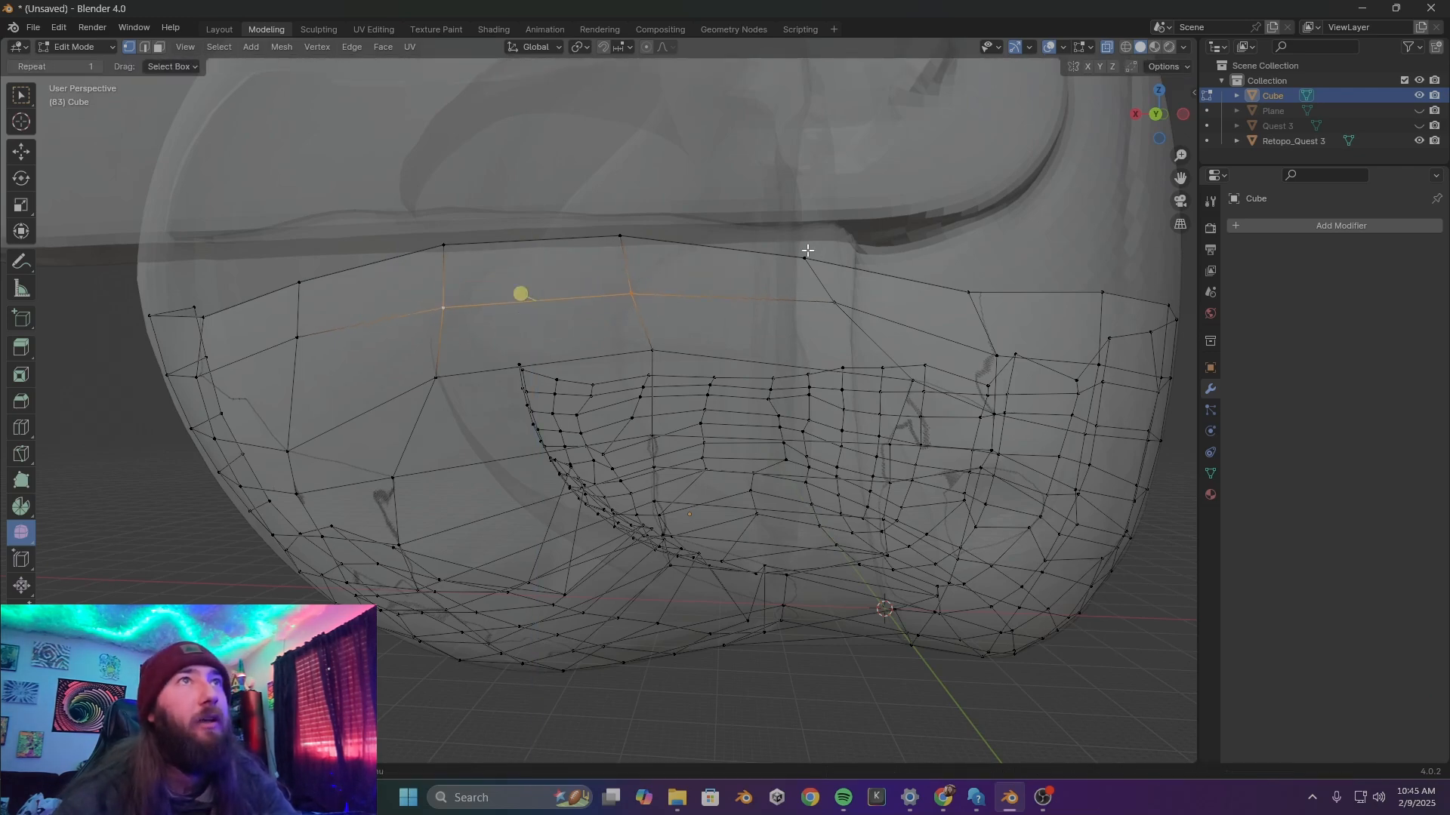
Add the neighbouring vertices of the upper rows to the selection and lower the whole group along global Z
middle_click_drag(880, 342, 899, 330)
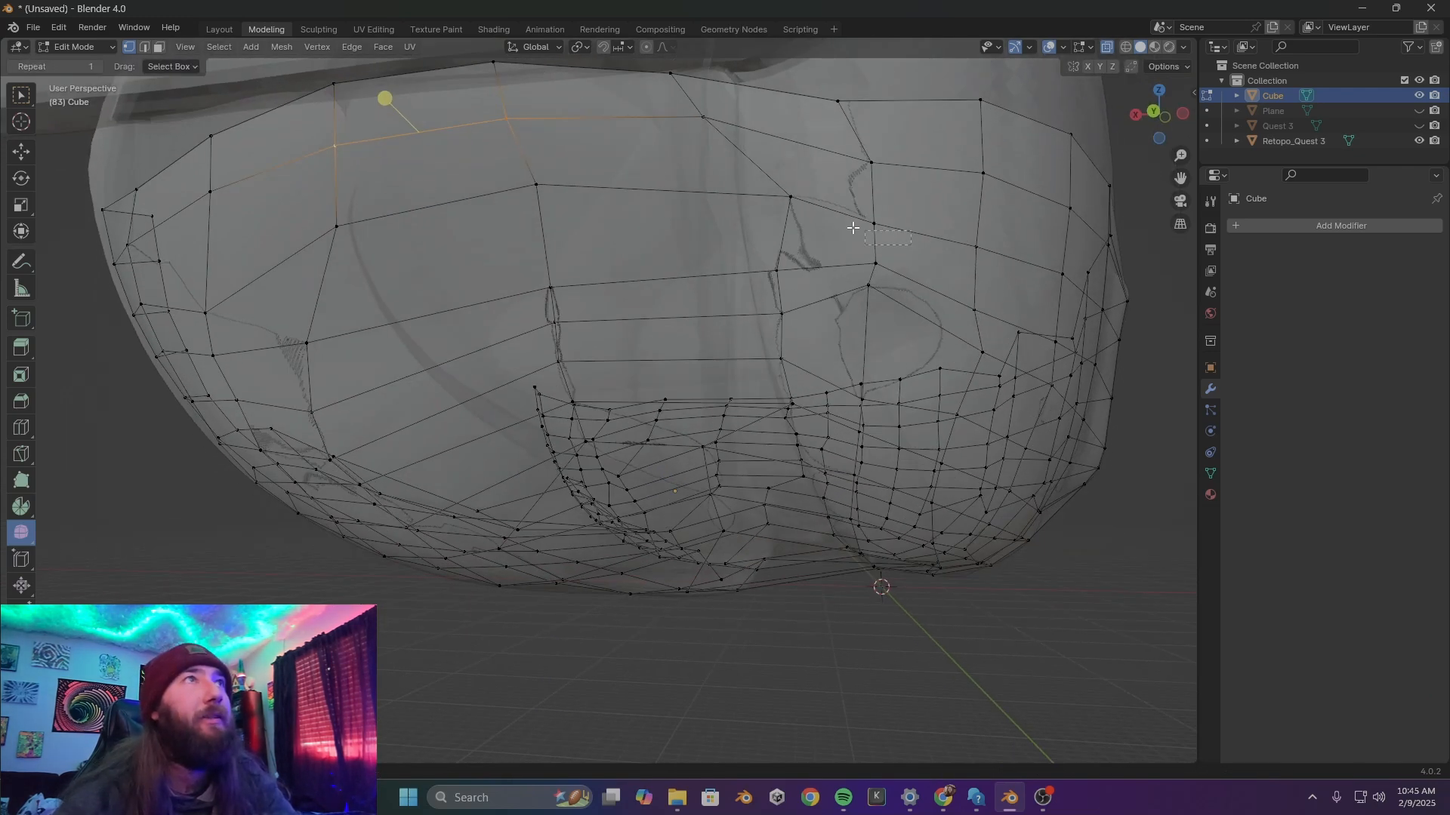
left_click_drag(298, 124, 298, 125, "shift")
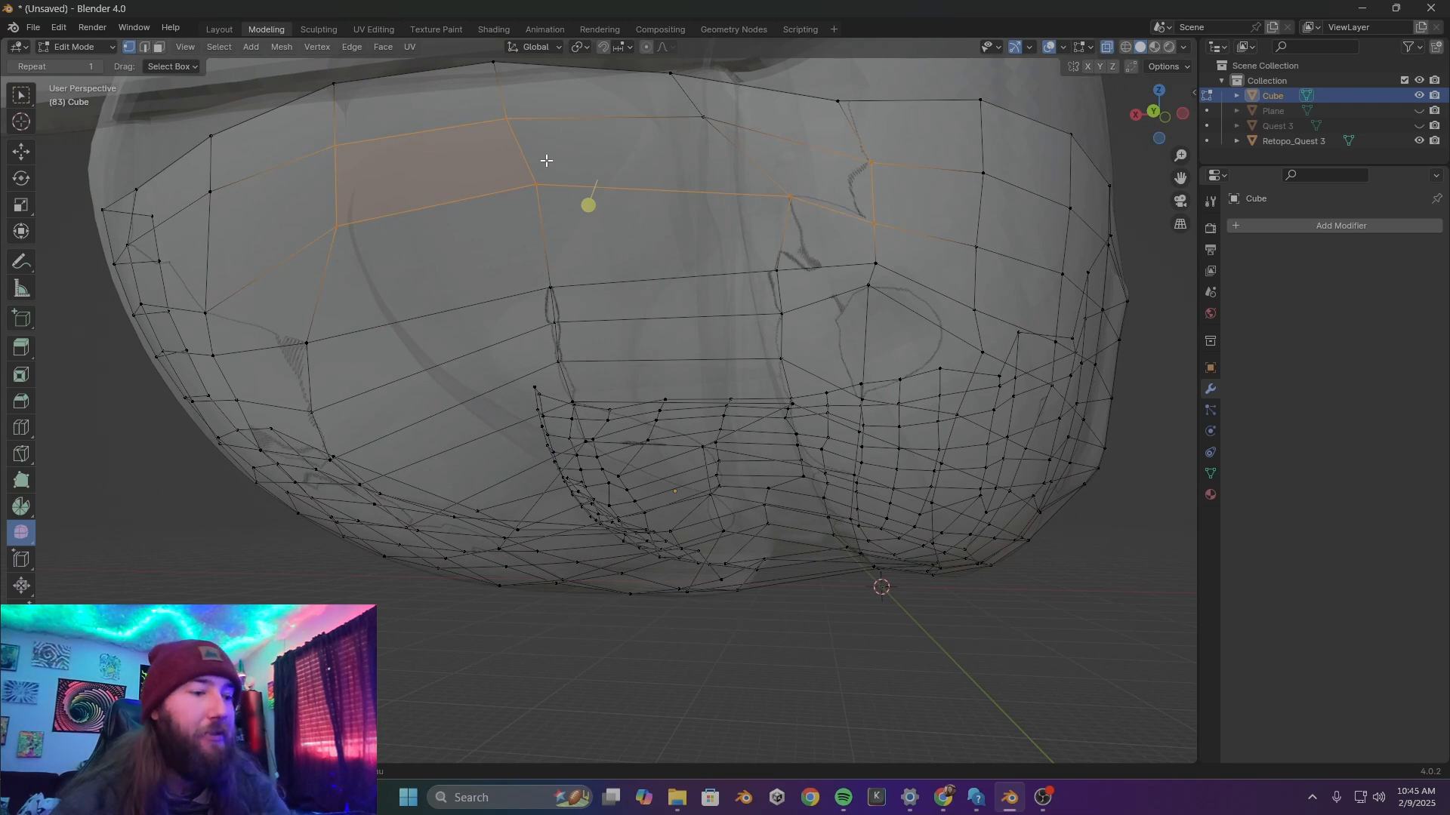
key("g")
key("z")
left_click(779, 187)
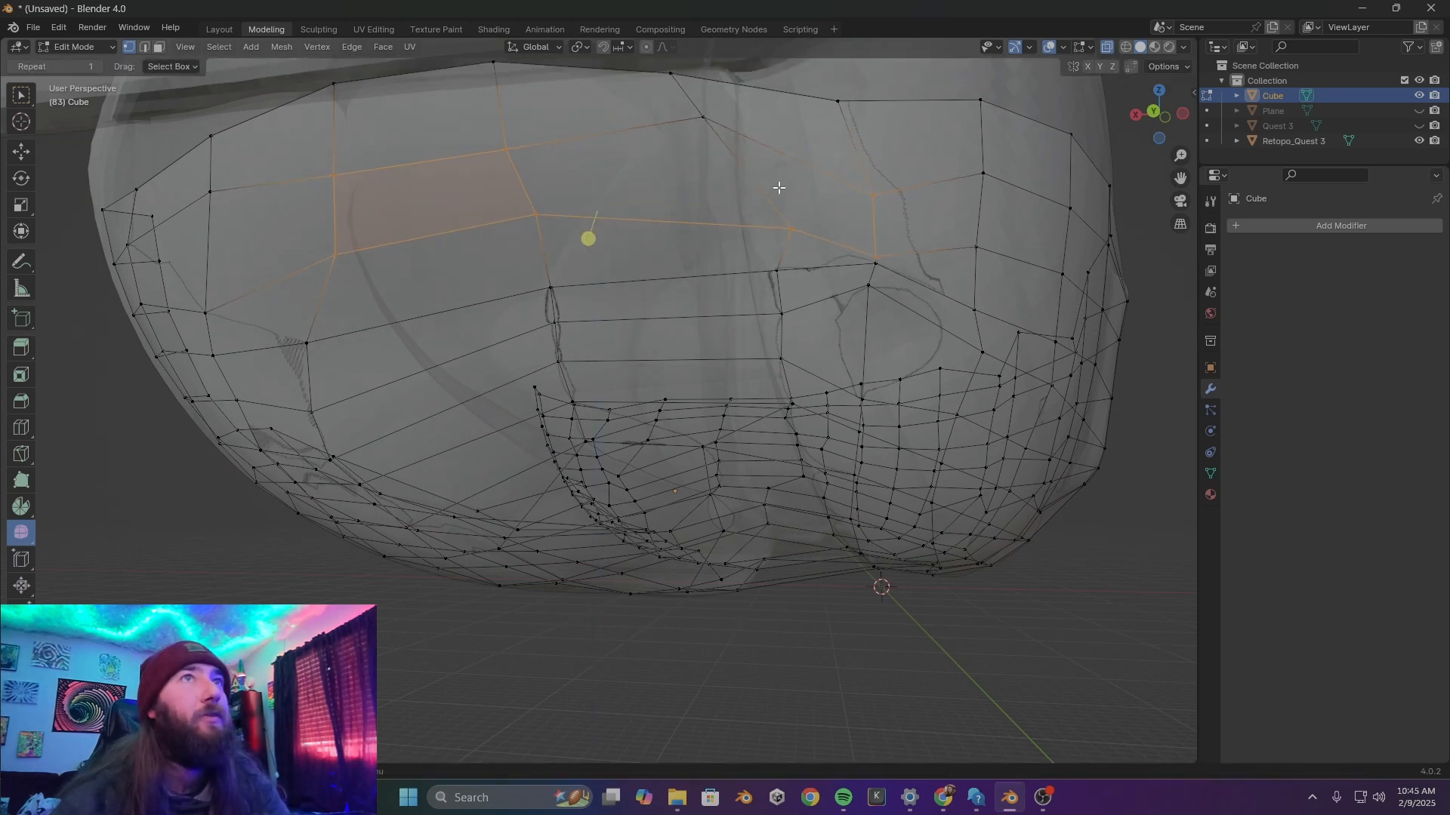
Raise the two stacked vertices in the column behind the side arm's end together along global Z
left_click(875, 236)
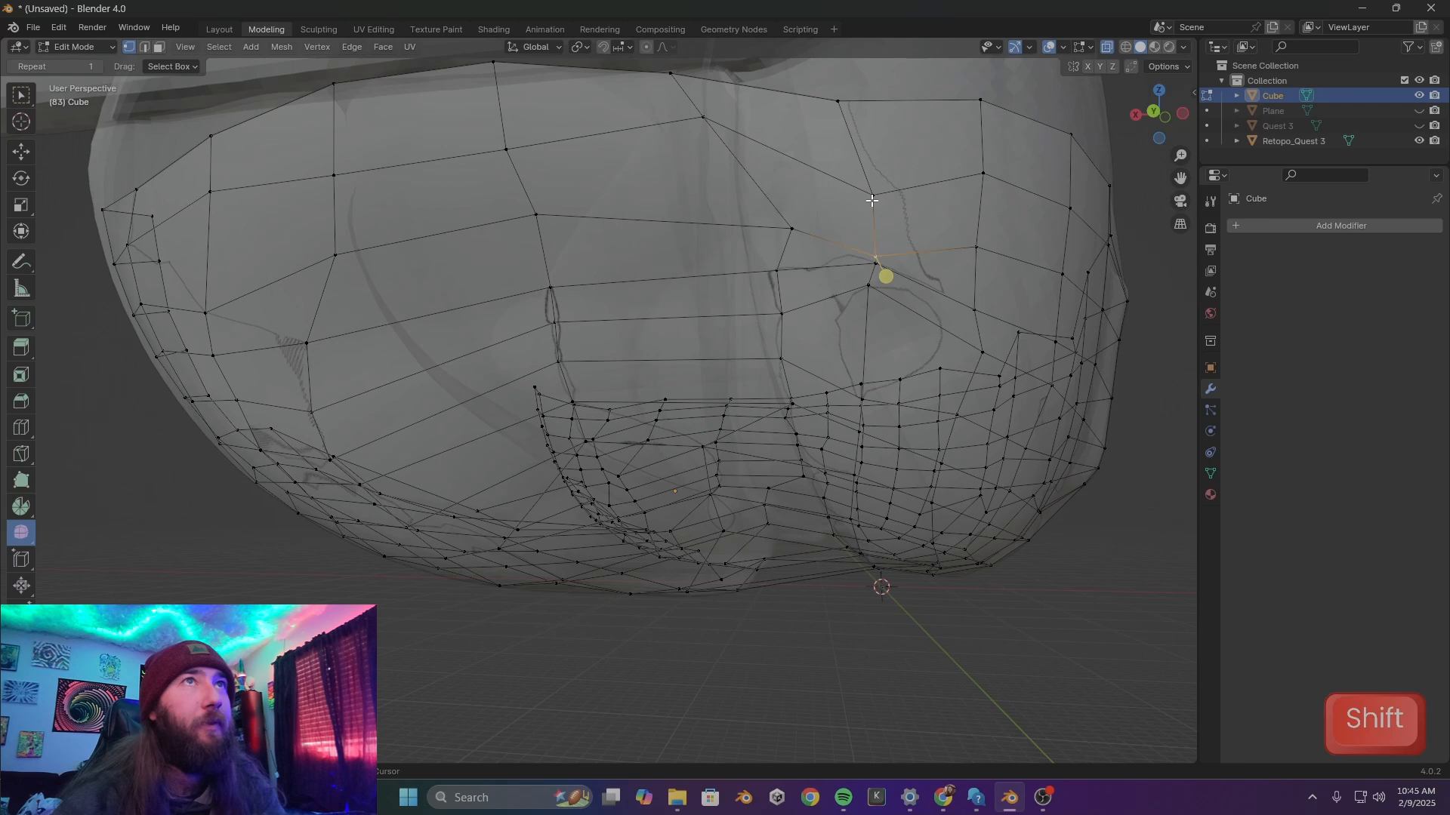
left_click(871, 200, "shift")
key("g")
key("z")
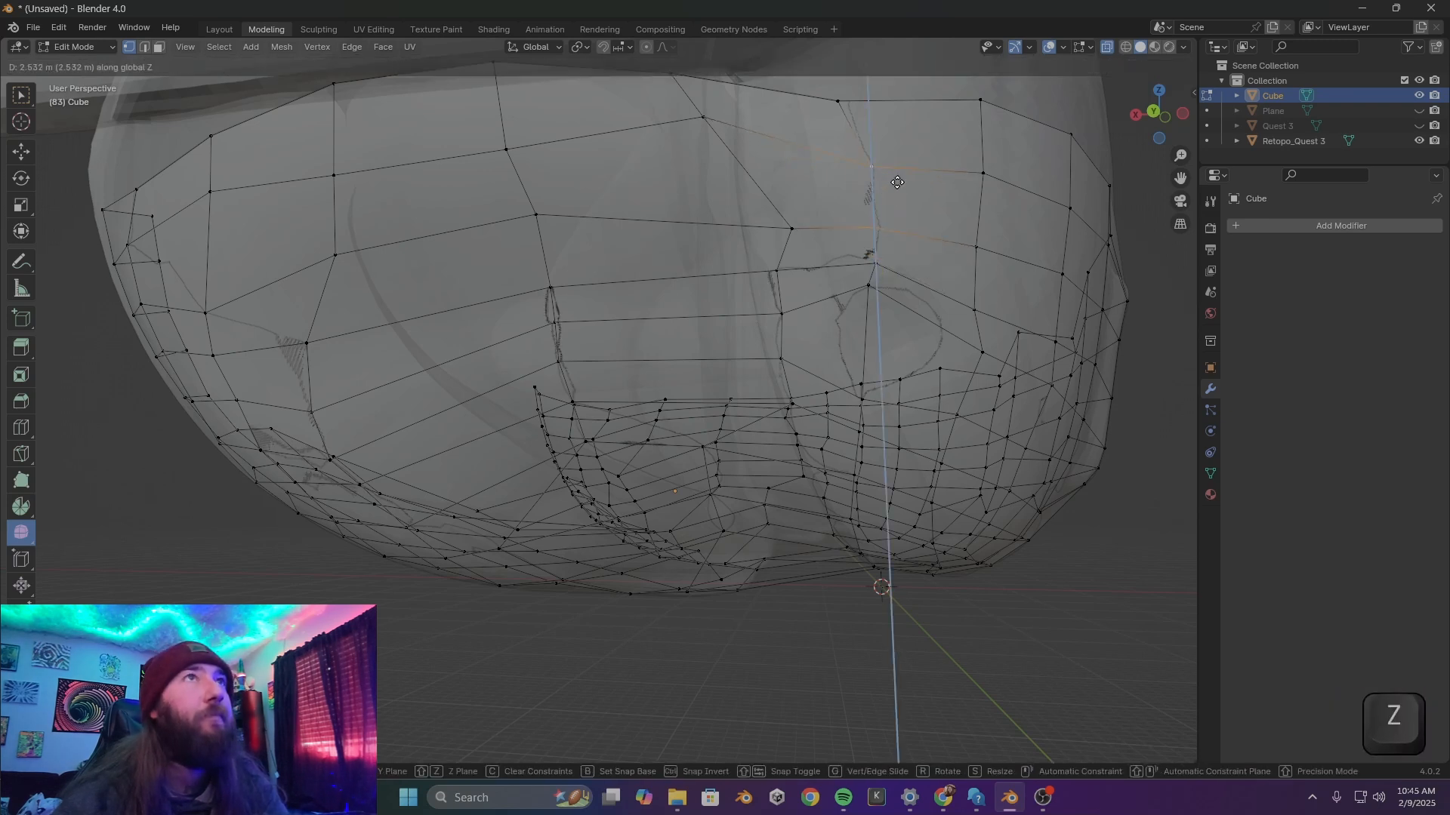
left_click(886, 180)
Box-select the rim vertices directly beneath the side arm and lower them together along global Z
left_click_drag(875, 125, 211, 29)
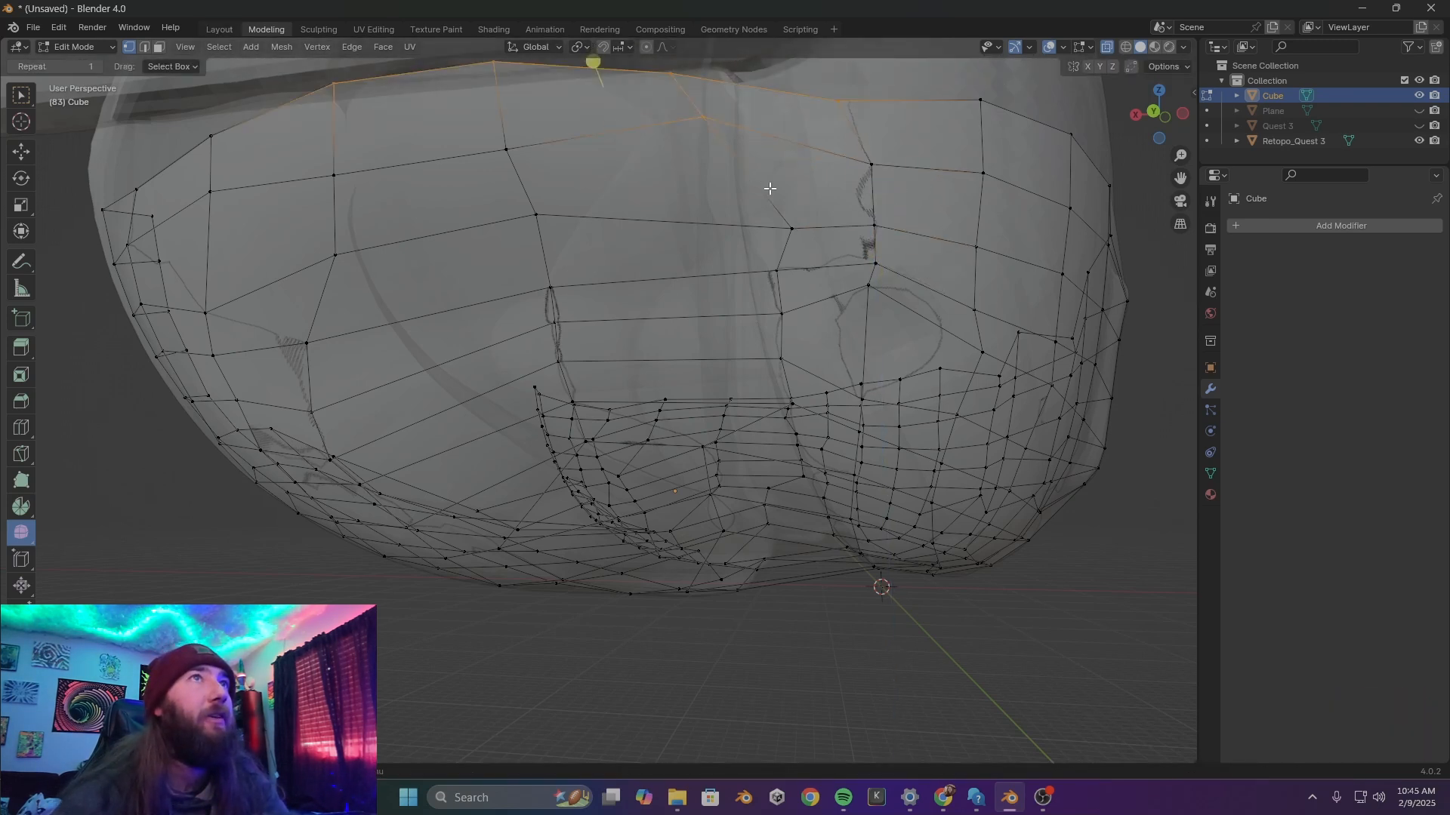
key("g")
key("z")
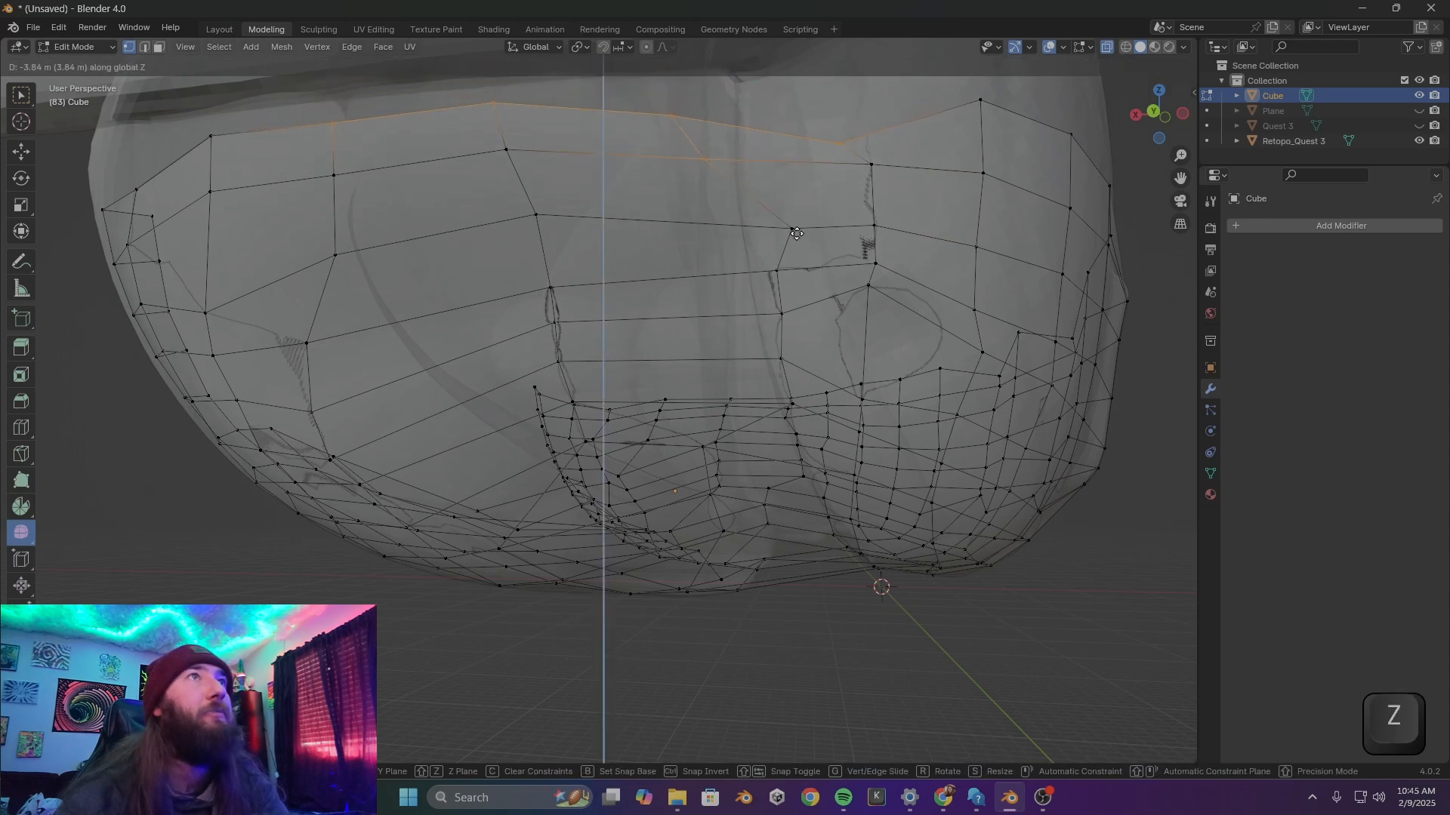
left_click(797, 237)
Reposition three vertices of the row below the rim one by one to even out their spacing from the lowered rim
left_click(875, 171)
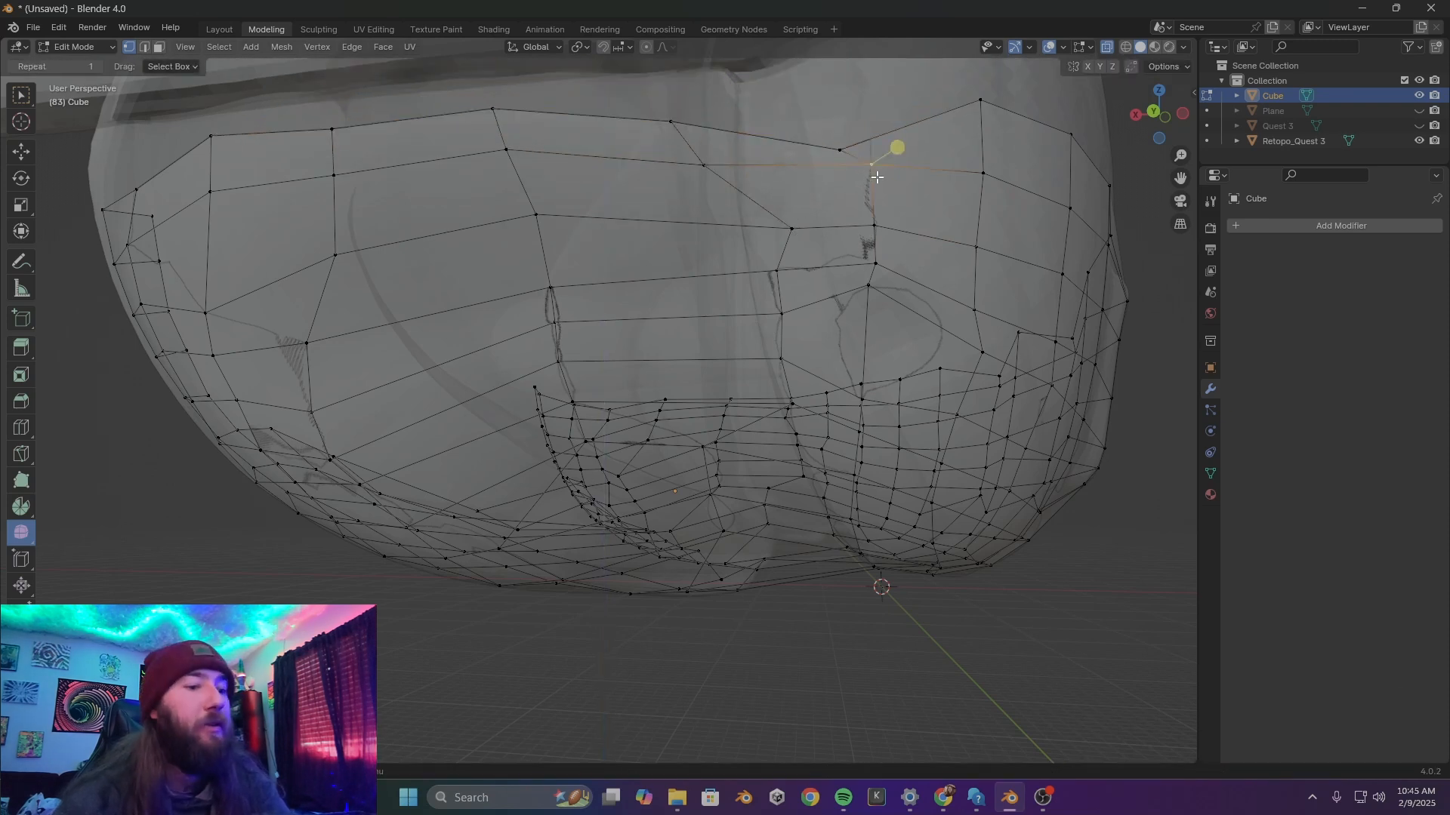
key("g")
left_click(857, 199)
left_click_drag(565, 179, 285, 155)
key("g")
left_click(500, 175)
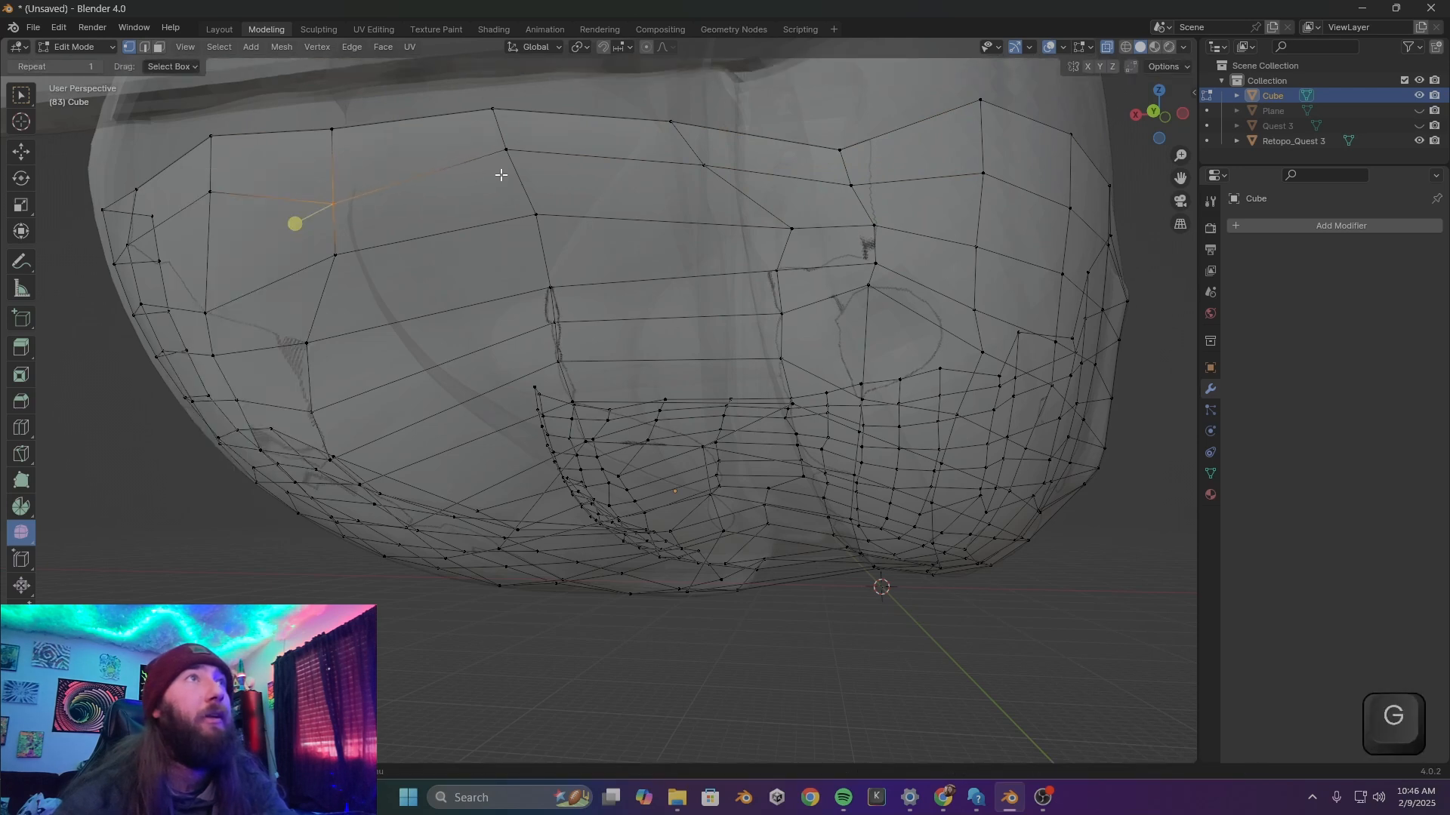
left_click(502, 148)
key("g")
left_click(516, 174)
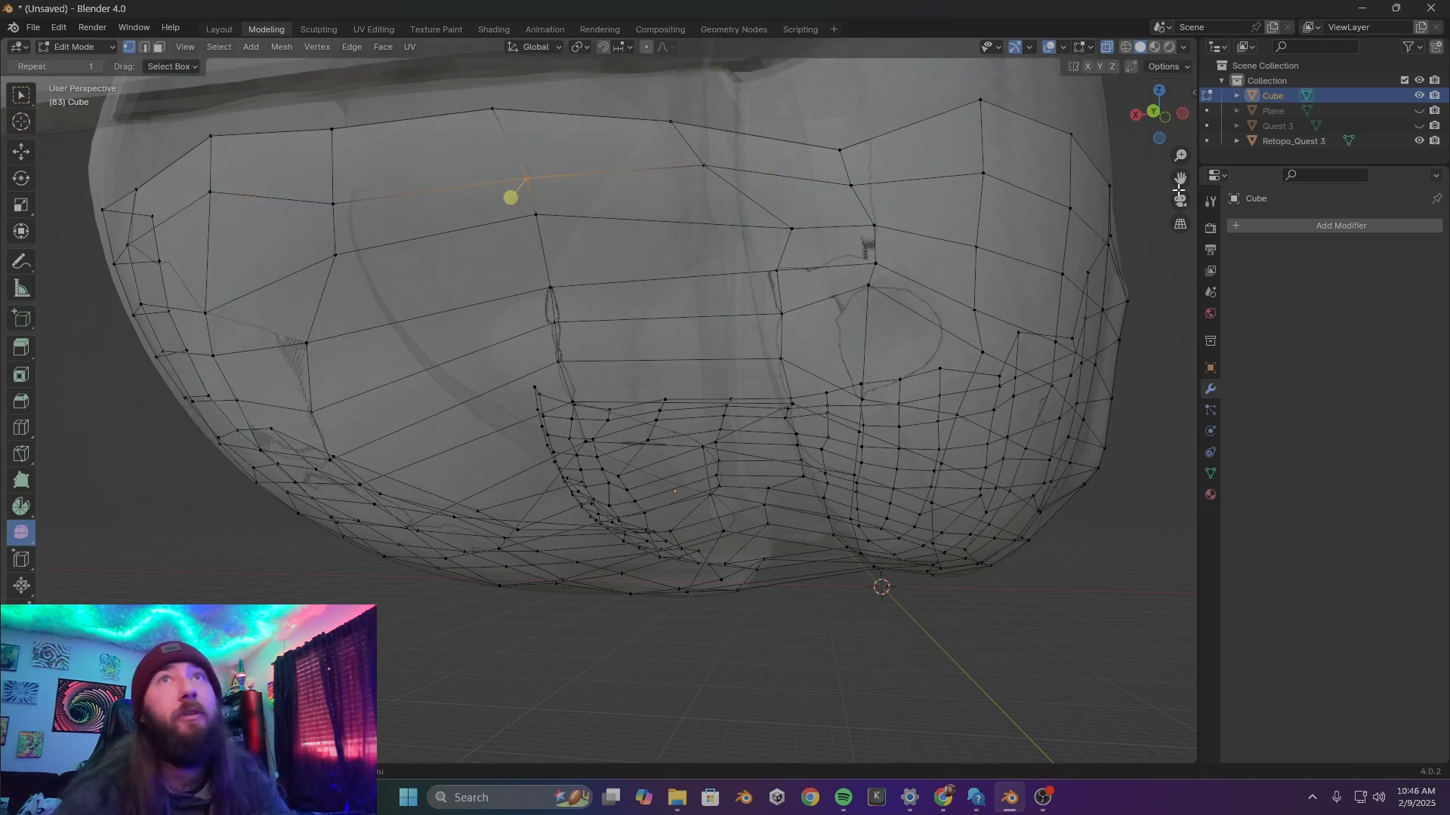
left_click(1312, 223)
mouse_move(1311, 231)
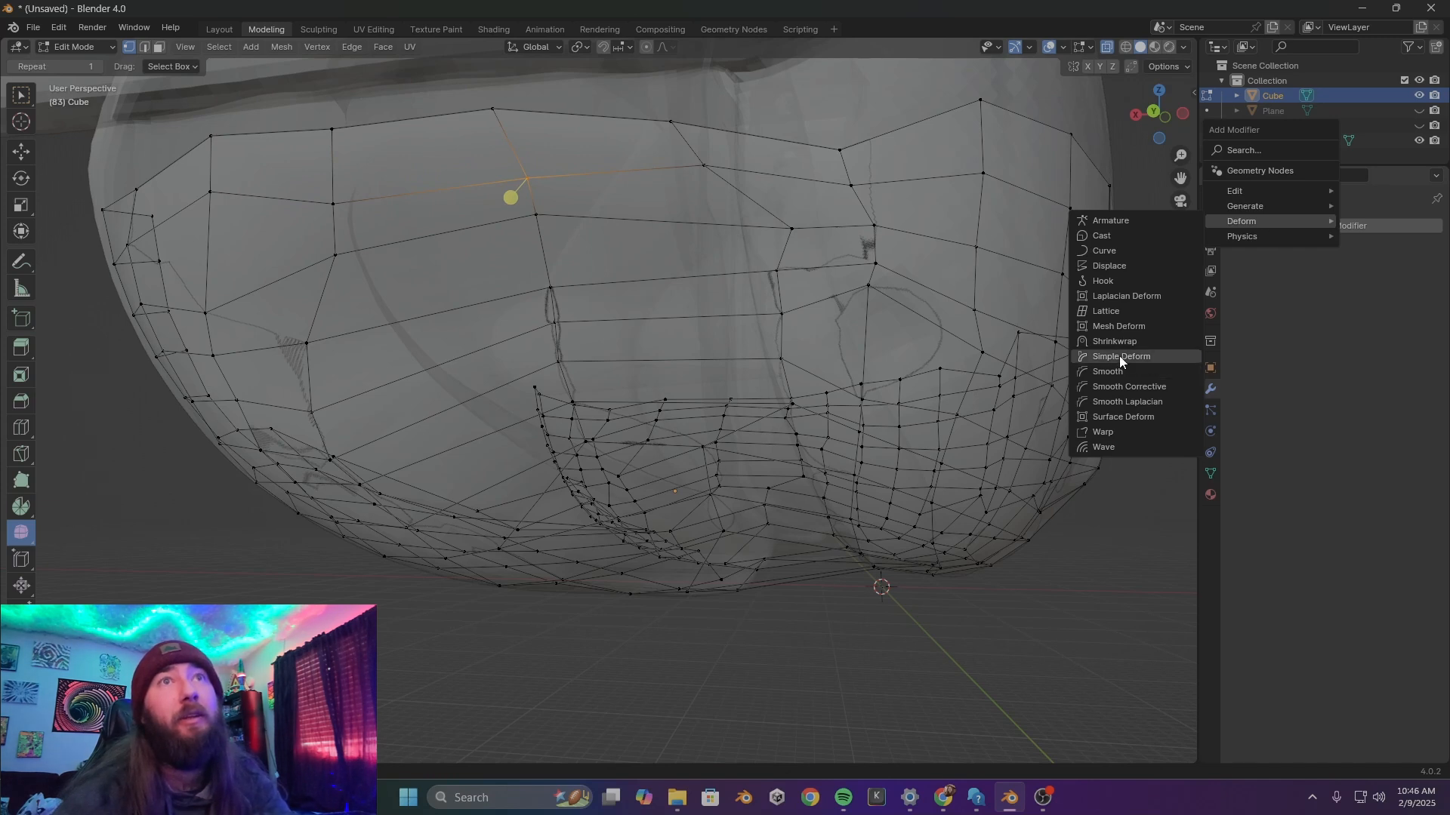
left_click(1125, 329)
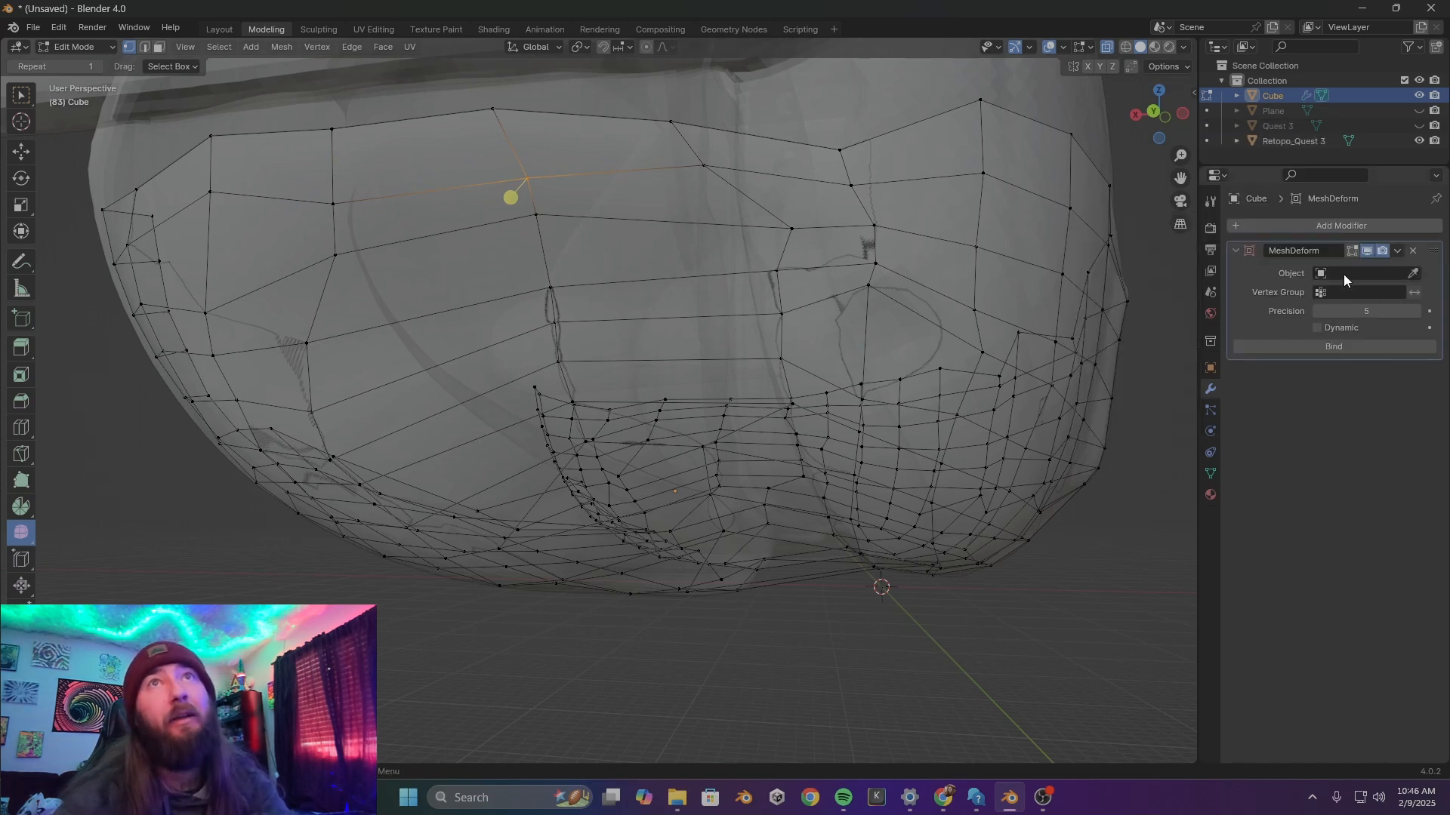
left_click(1414, 252)
Add a Shrinkwrap modifier to the shell with Retopo_Quest 3 as its target
left_click(1389, 225)
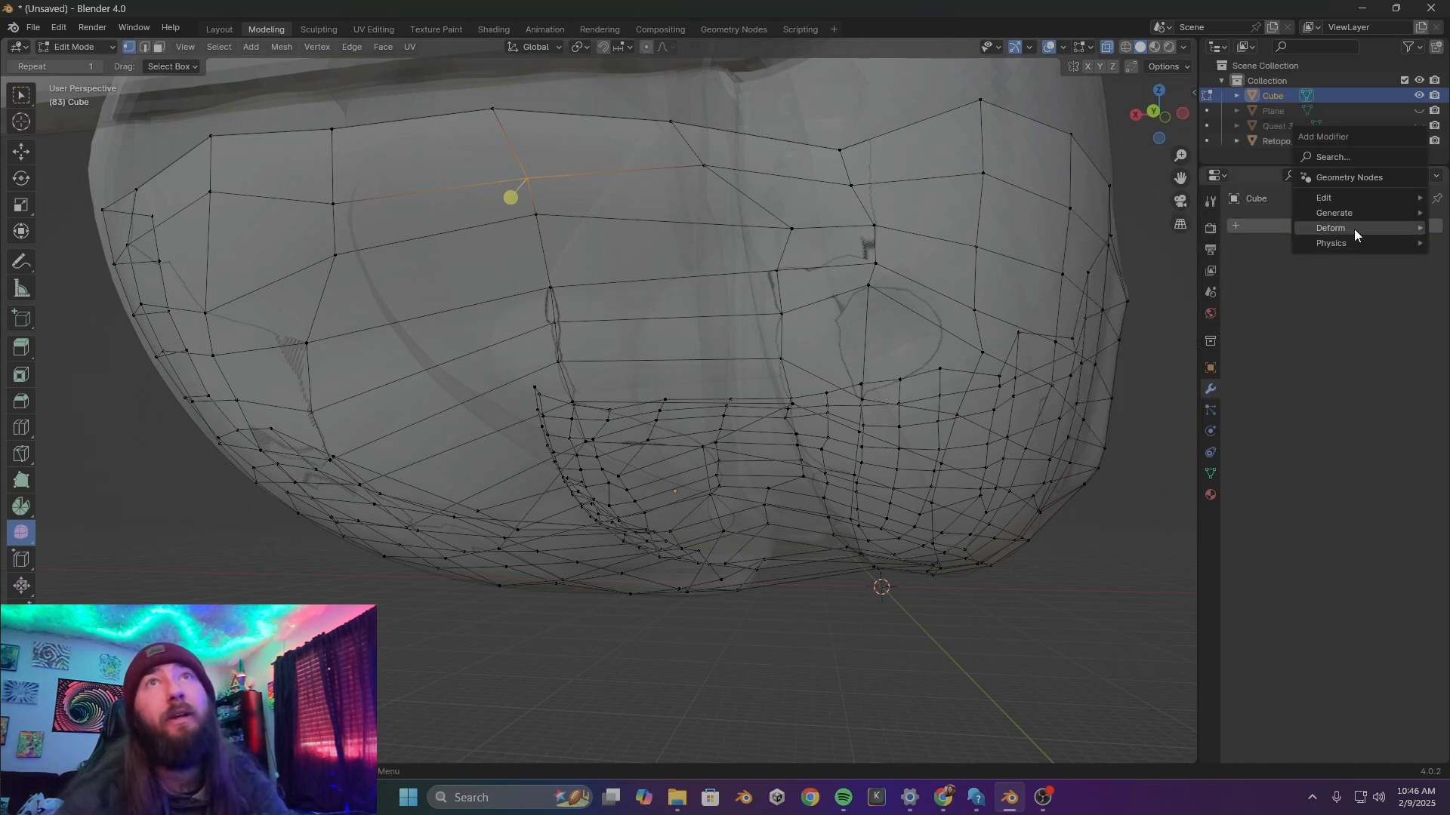
mouse_move(1349, 228)
left_click(1230, 348)
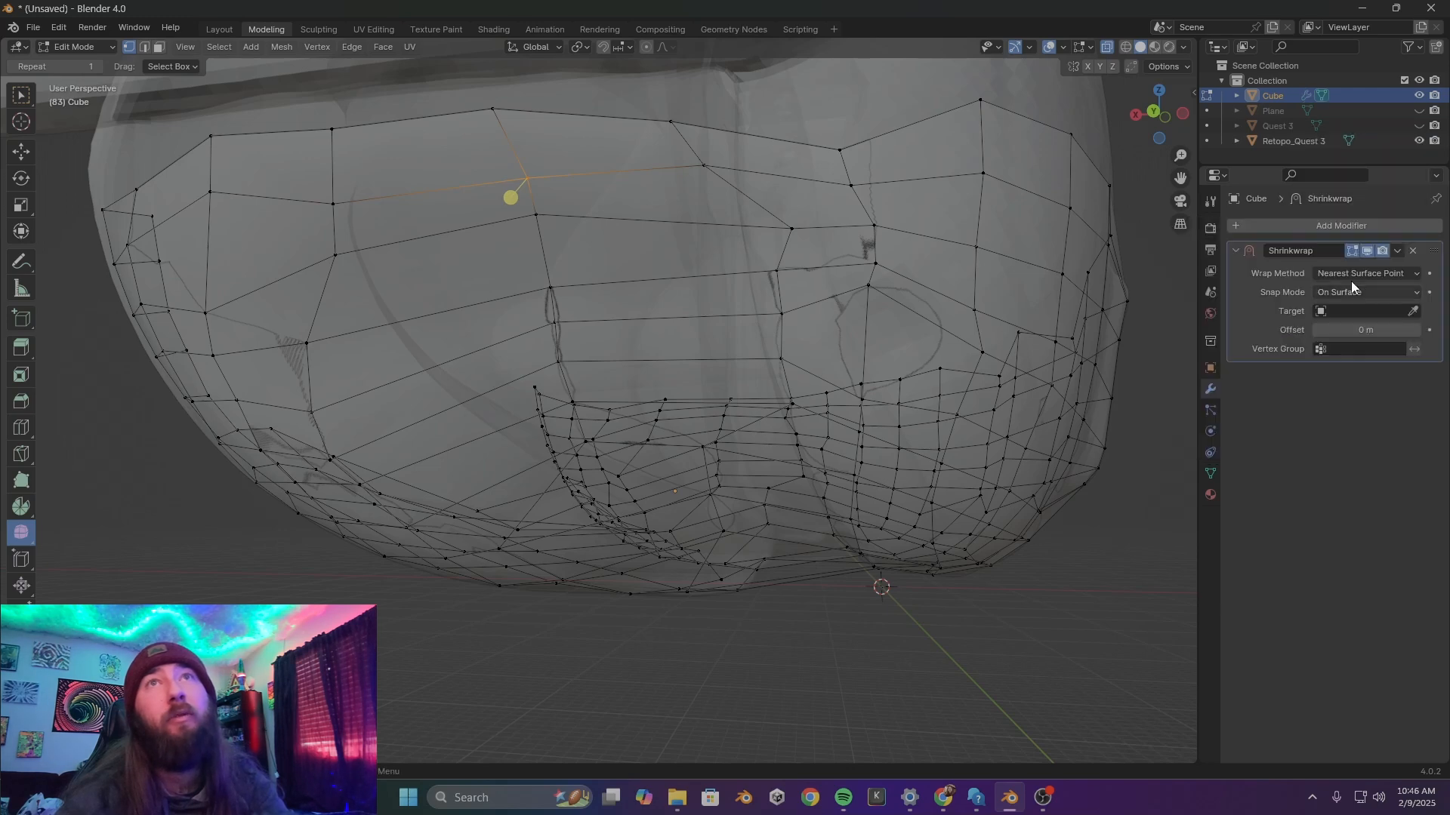
left_click(943, 88)
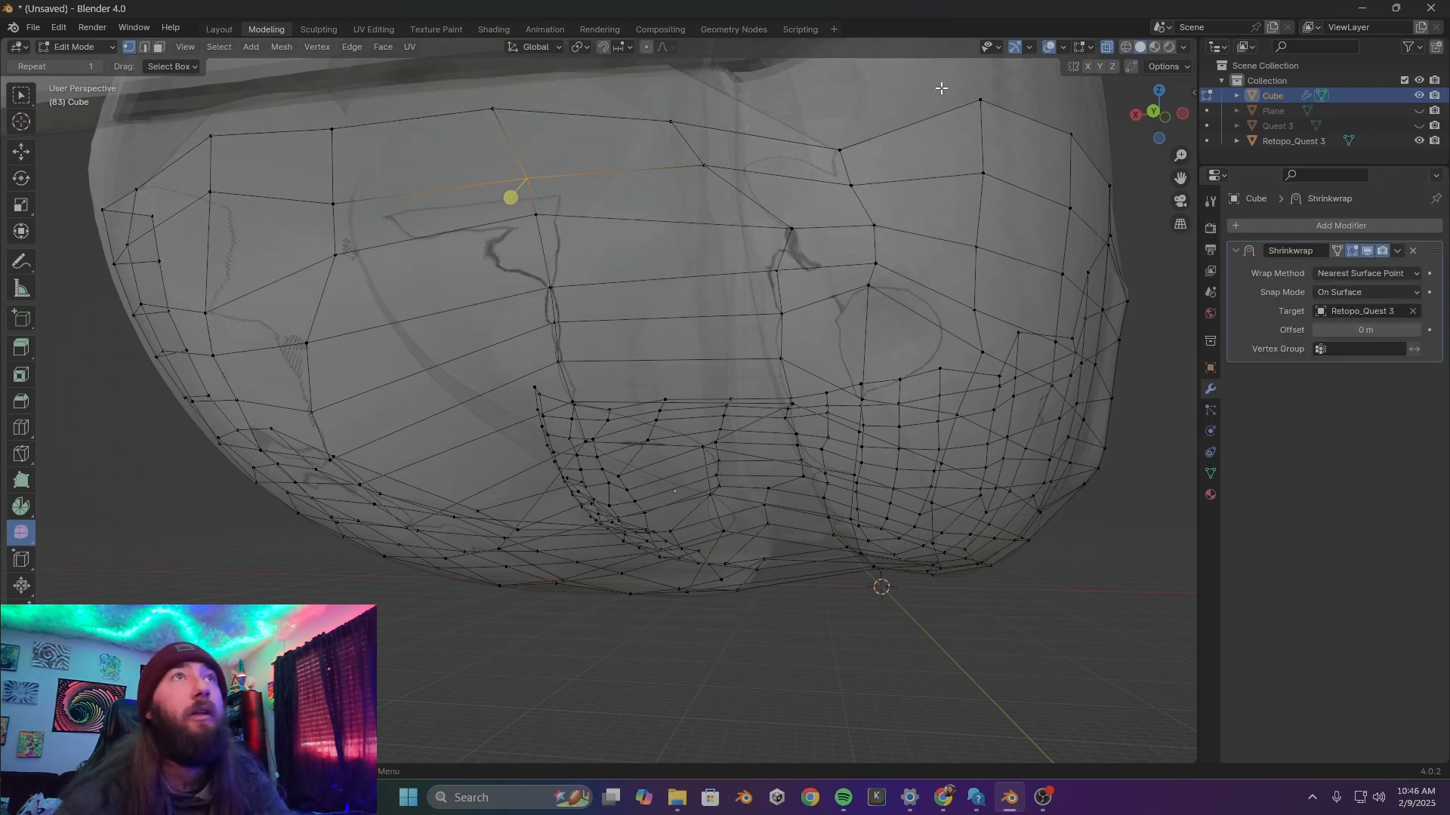
middle_click_drag(943, 87, 977, 213)
key("alt+z")
mouse_move(890, 218)
middle_mouse_down()
mouse_move(851, 234)
mouse_move(864, 223)
middle_mouse_up()
key("alt+z")
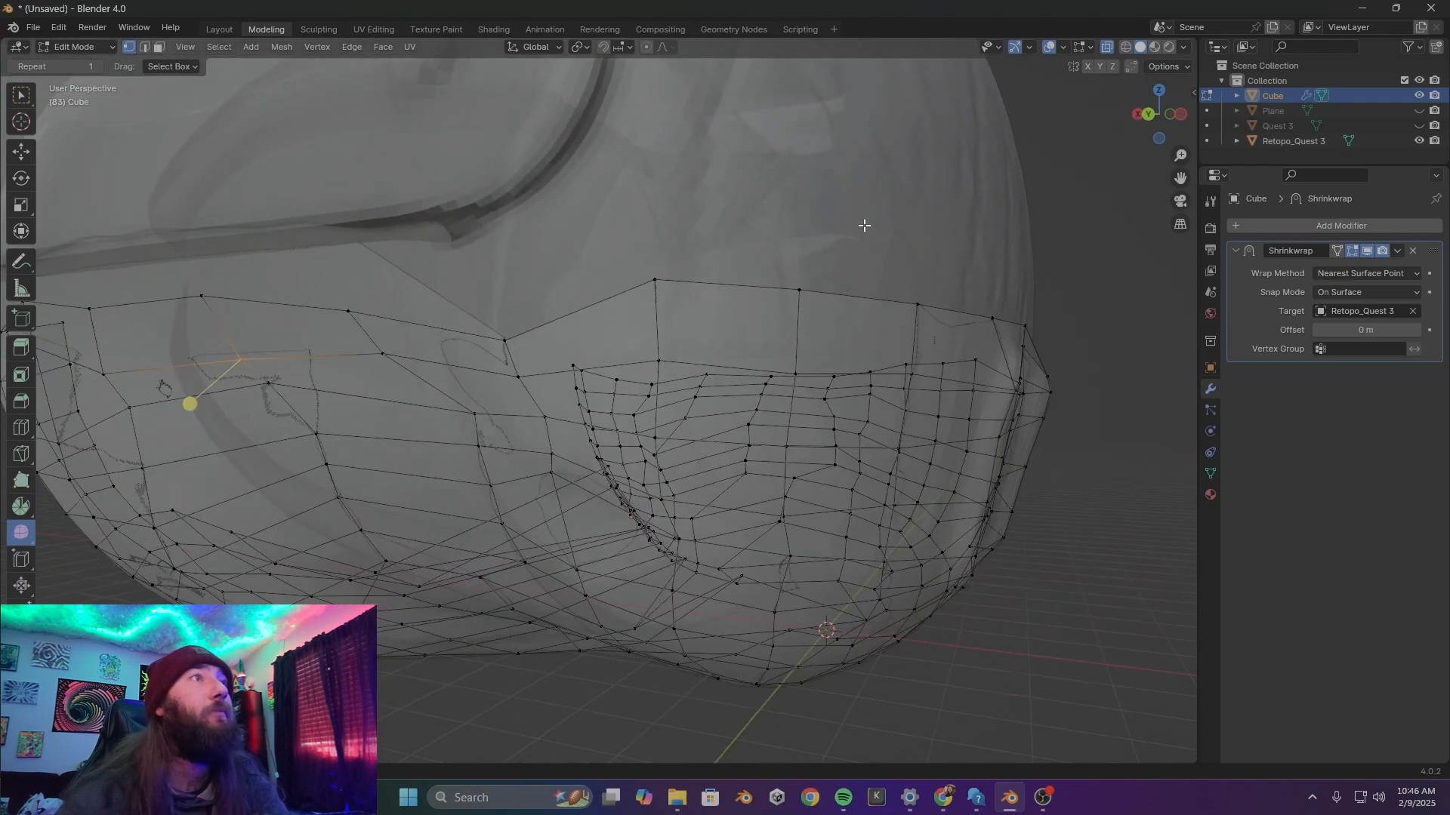
middle_click_drag(664, 234, 318, 220)
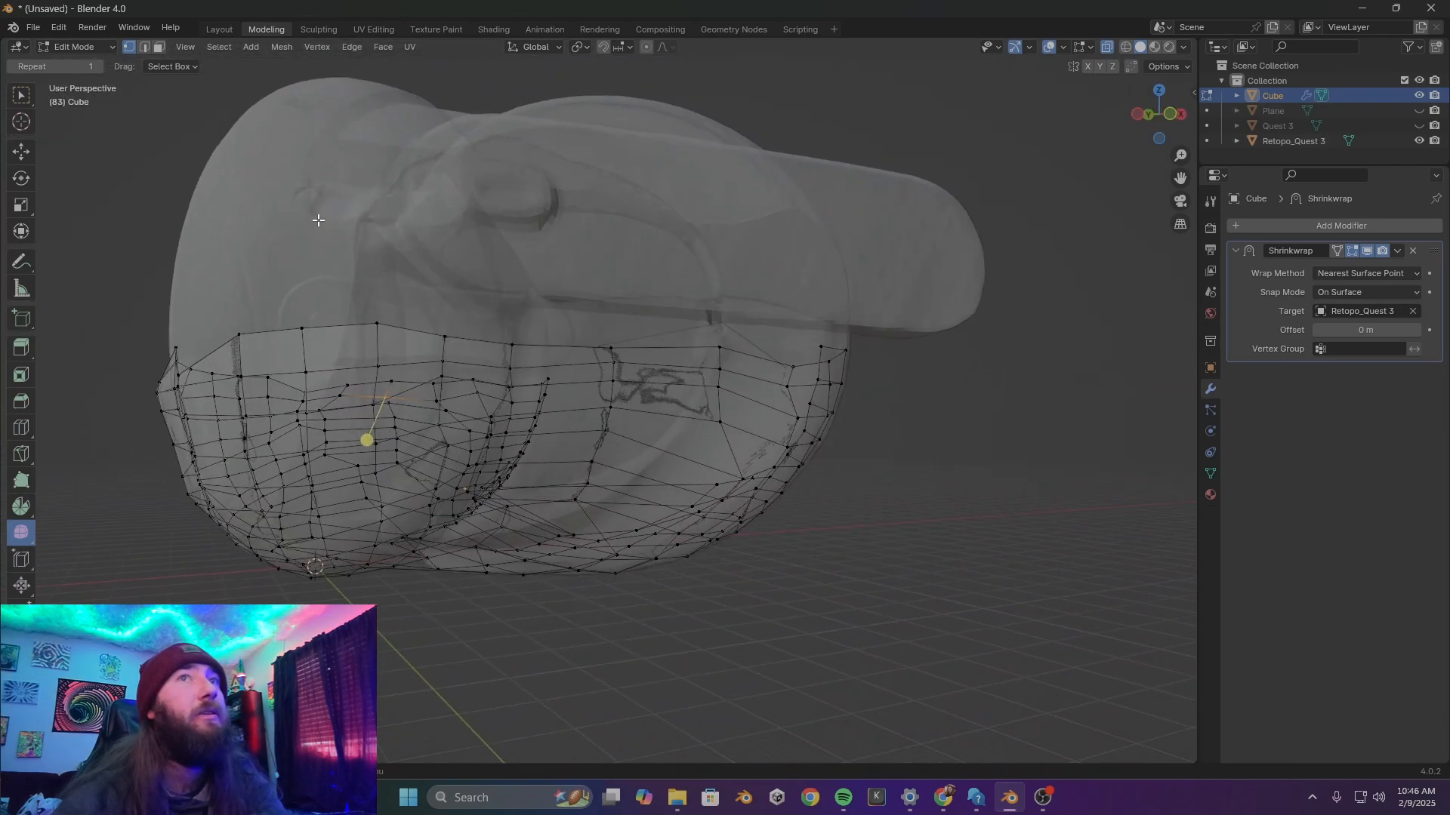
Set the Shrinkwrap snap mode to Outside Surface and check the wrapped mesh beneath the side arm
left_click(1382, 292)
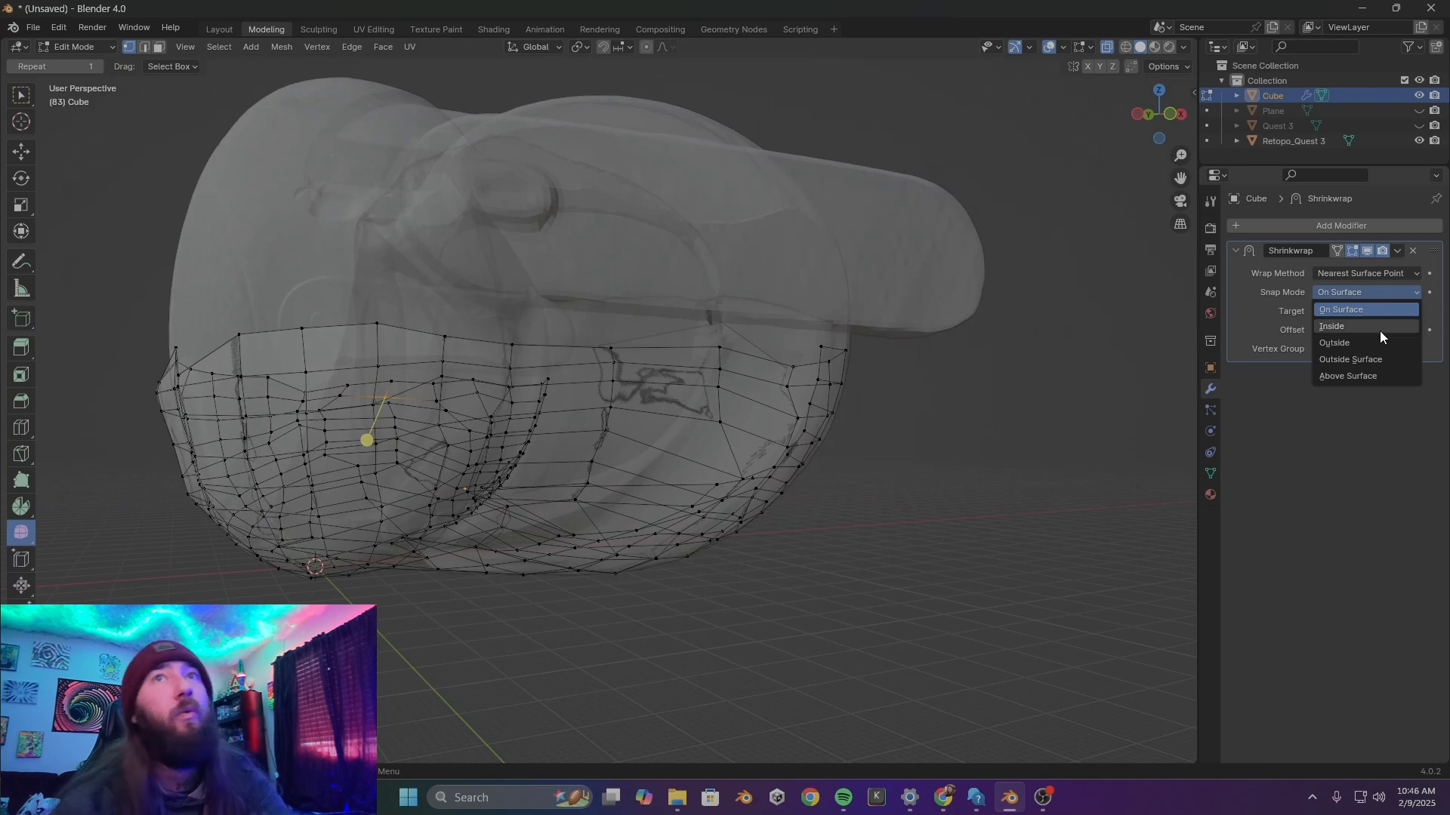
left_click(1385, 360)
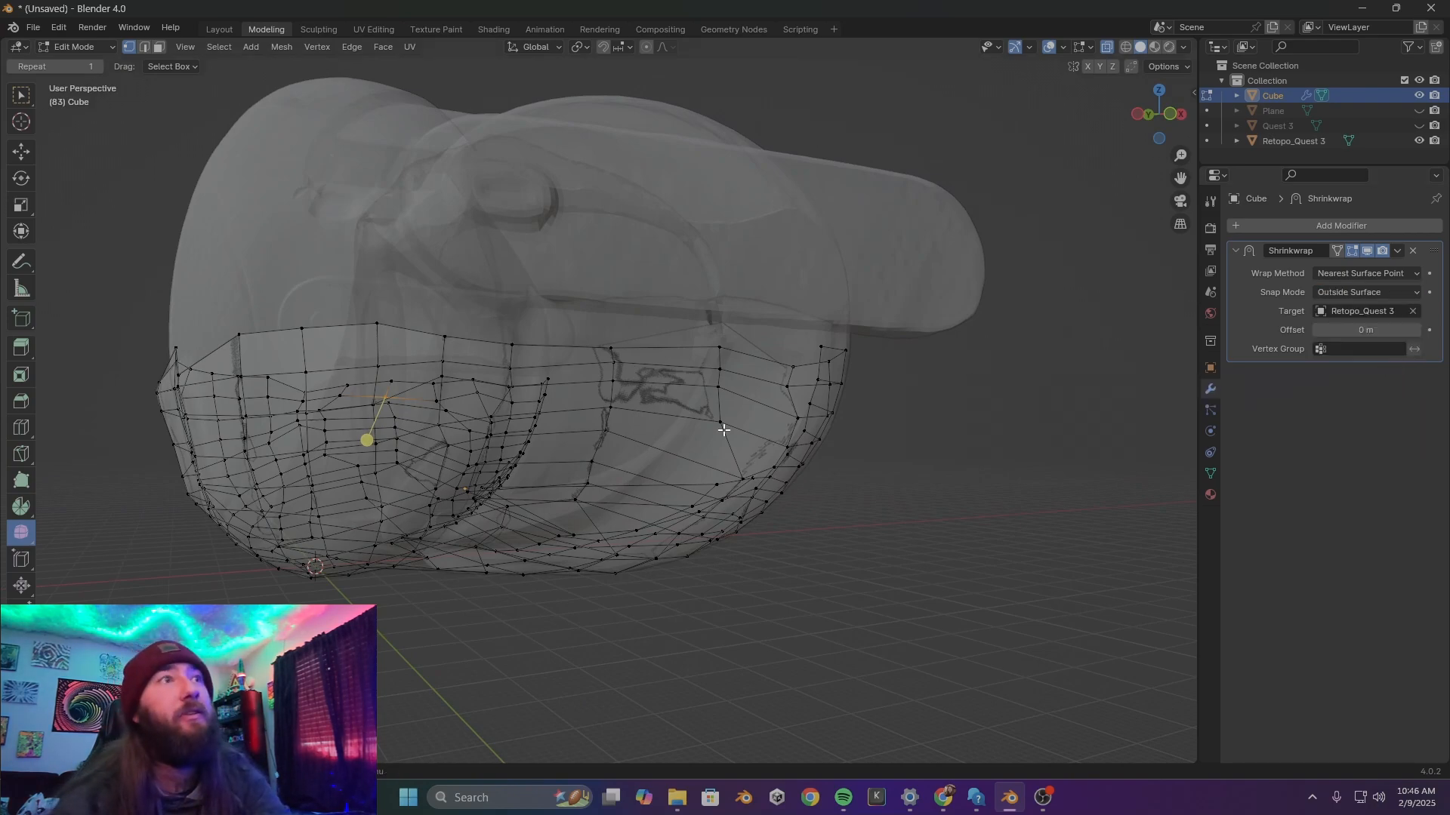
middle_click_drag(723, 430, 994, 342)
mouse_move(953, 381)
middle_mouse_down()
mouse_move(1022, 431)
mouse_move(961, 363)
middle_mouse_up()
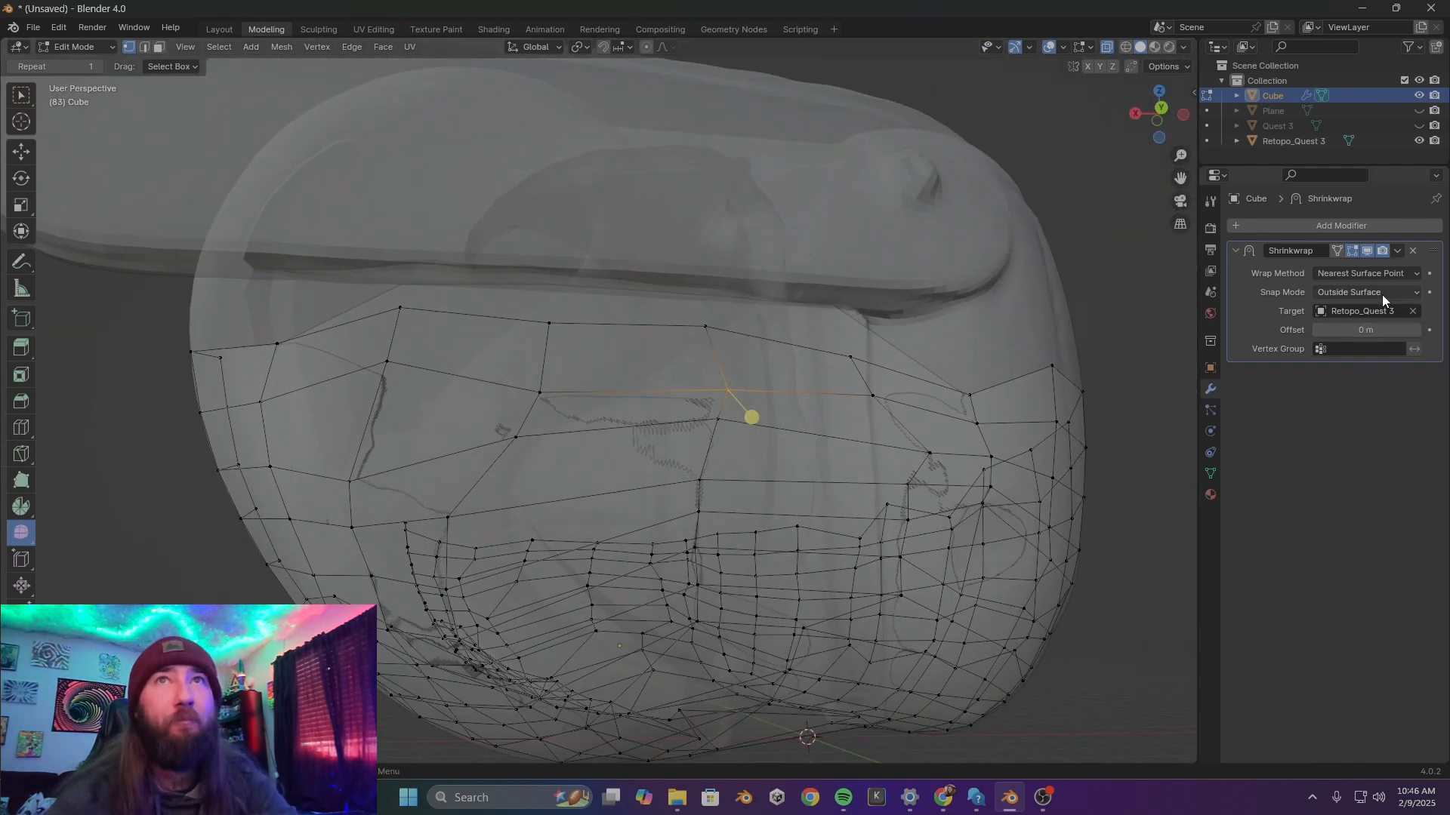
Examine the whole wrapped shell from several sides in Object Mode and return to Edit Mode
scroll(1027, 491, "down", 8)
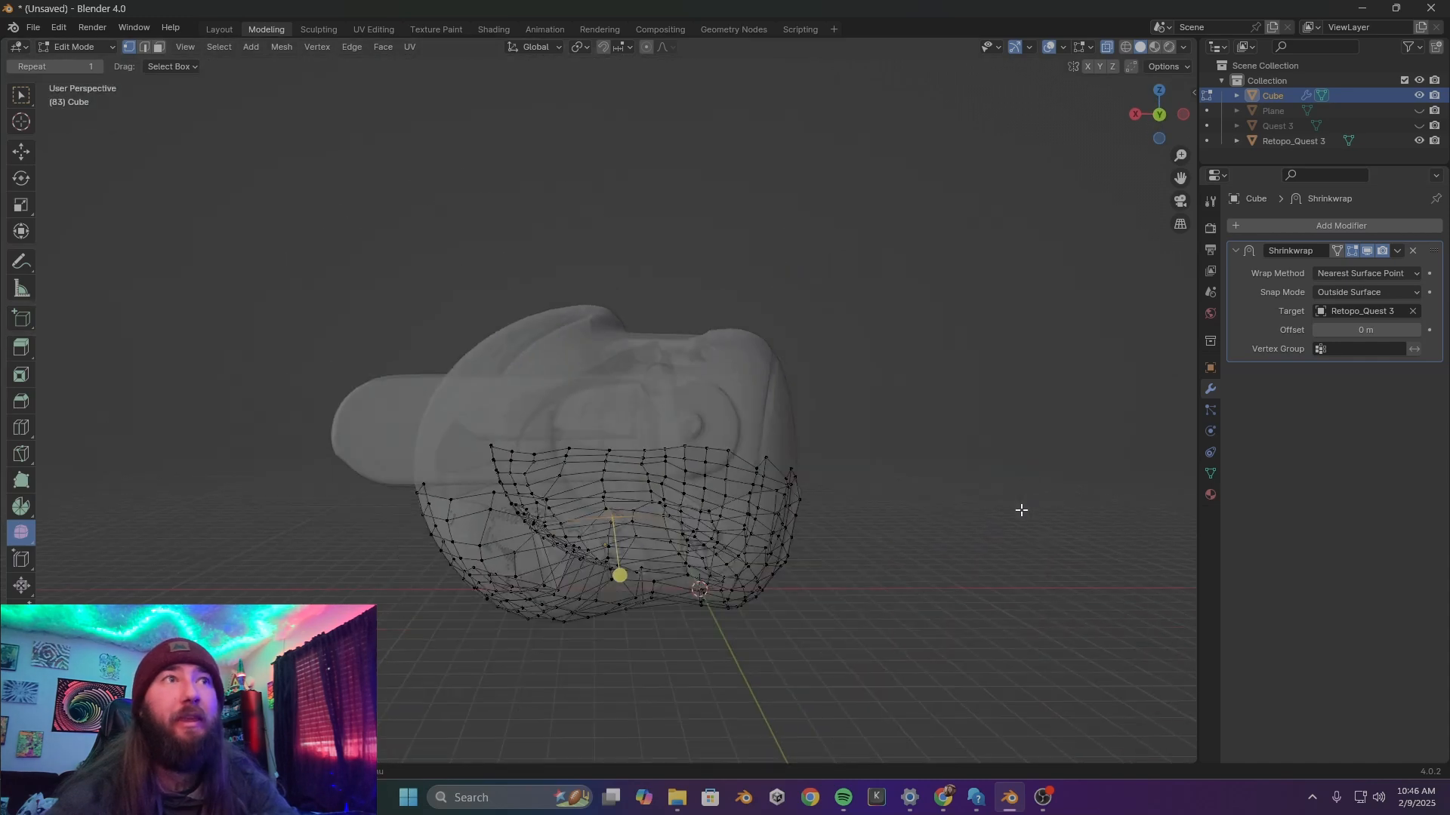
middle_click_drag(1022, 508, 944, 415, "shift")
key("Tab")
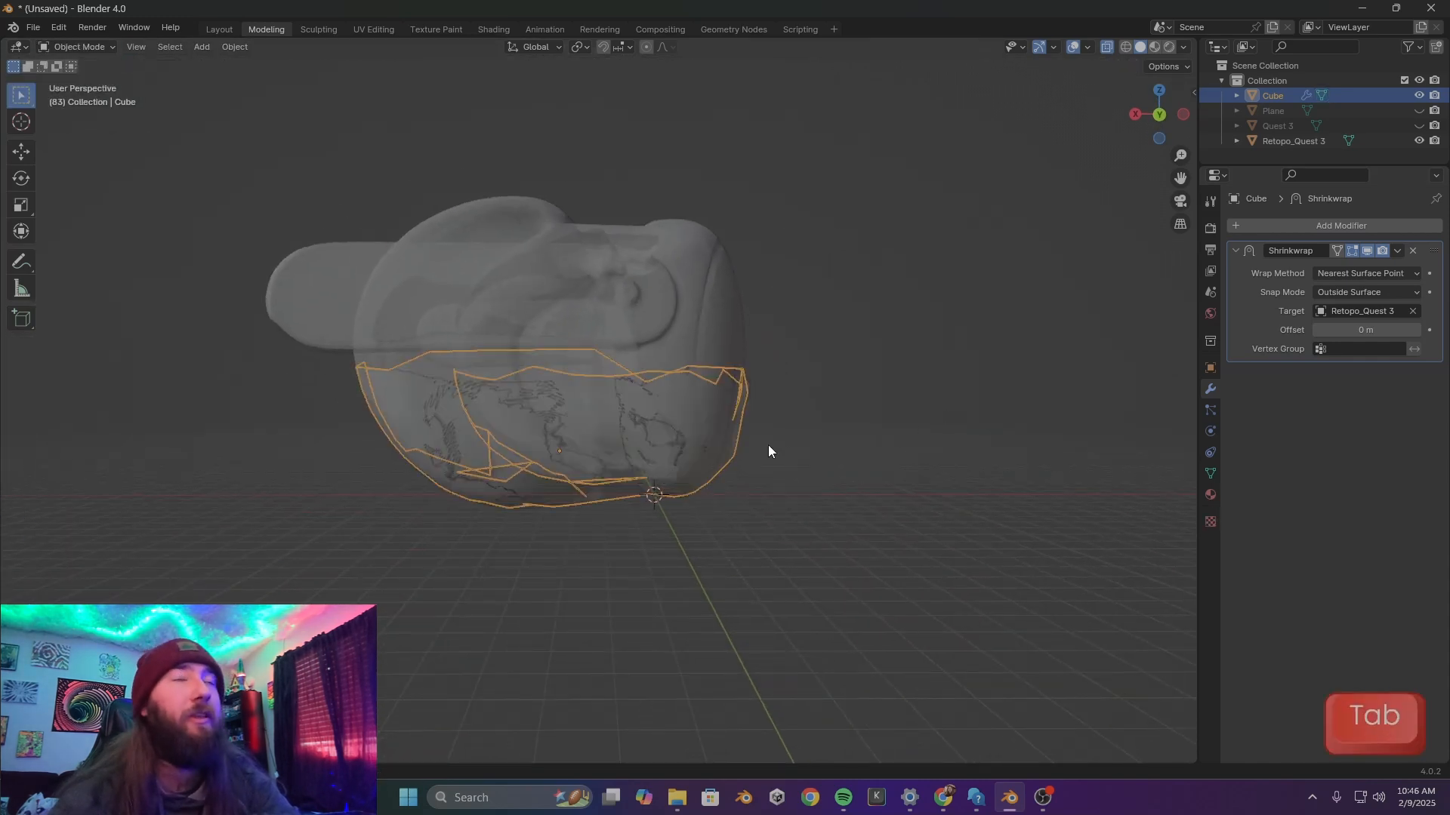
middle_click_drag(767, 450, 873, 475)
key("Tab")
middle_click_drag(970, 490, 817, 496)
scroll(854, 508, "up", 3)
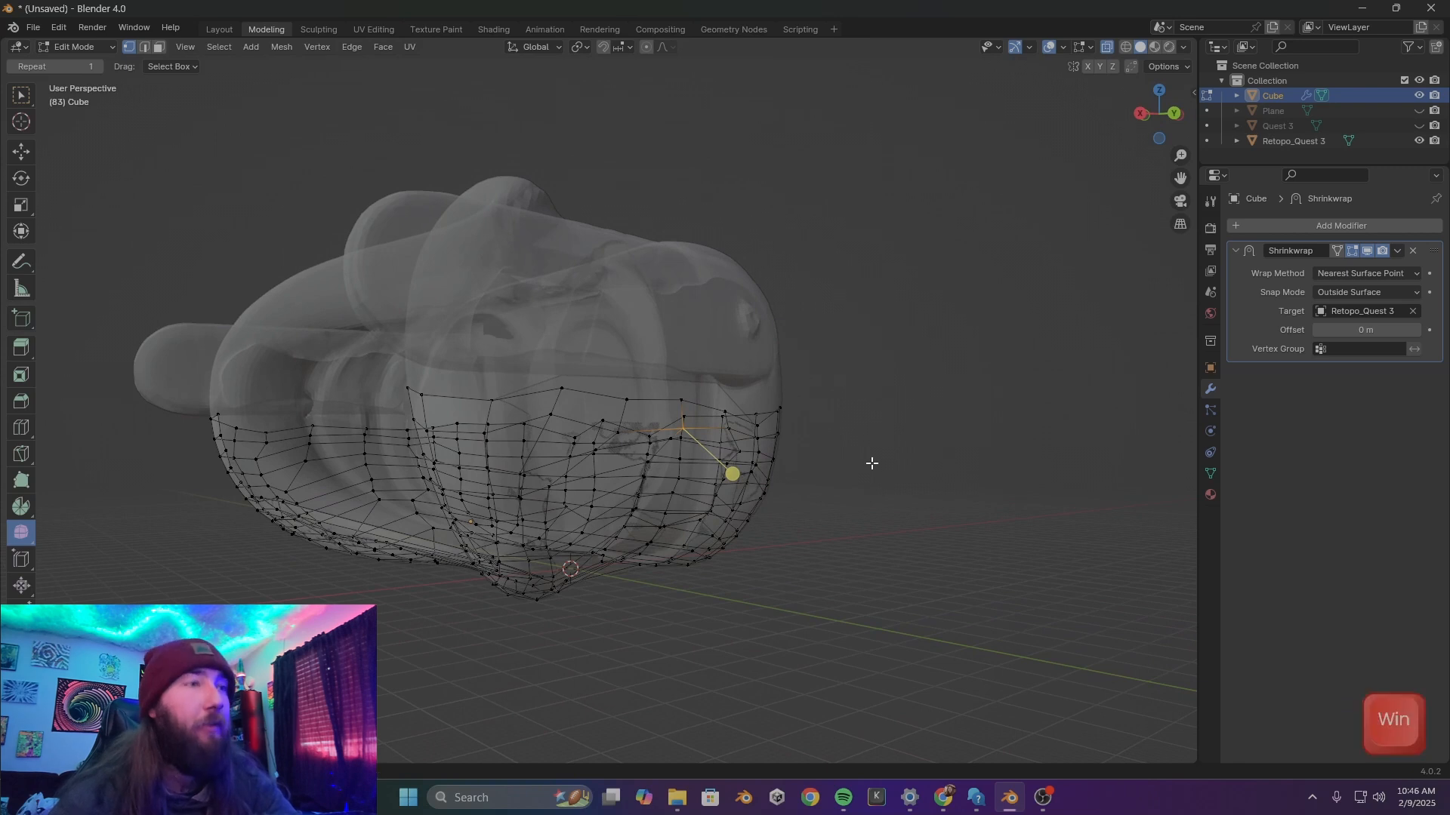
Turn off X-ray and check where the shell sinks into the headset surface beneath the side arm
key("super+z")
key("super")
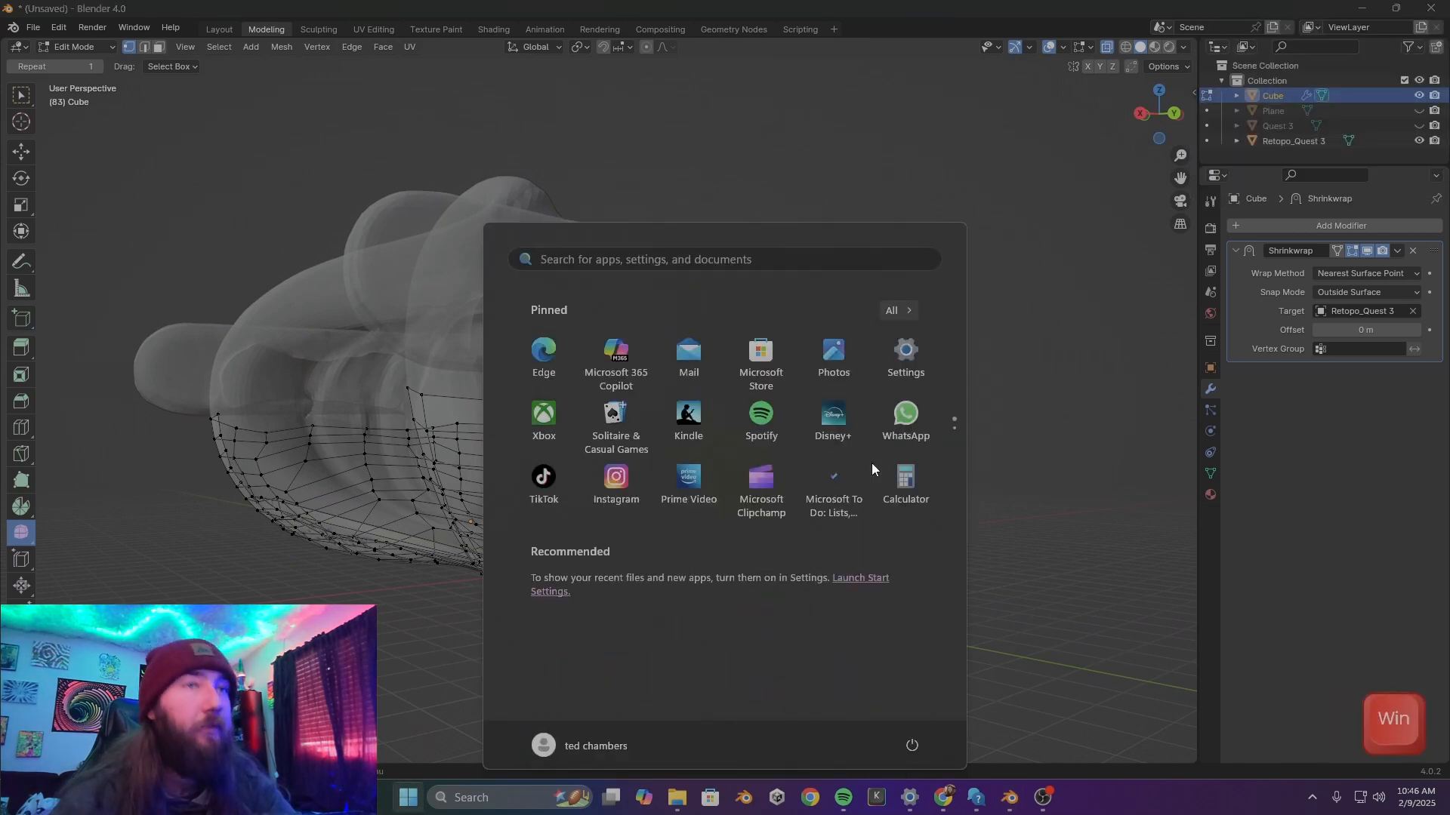
key("super+z")
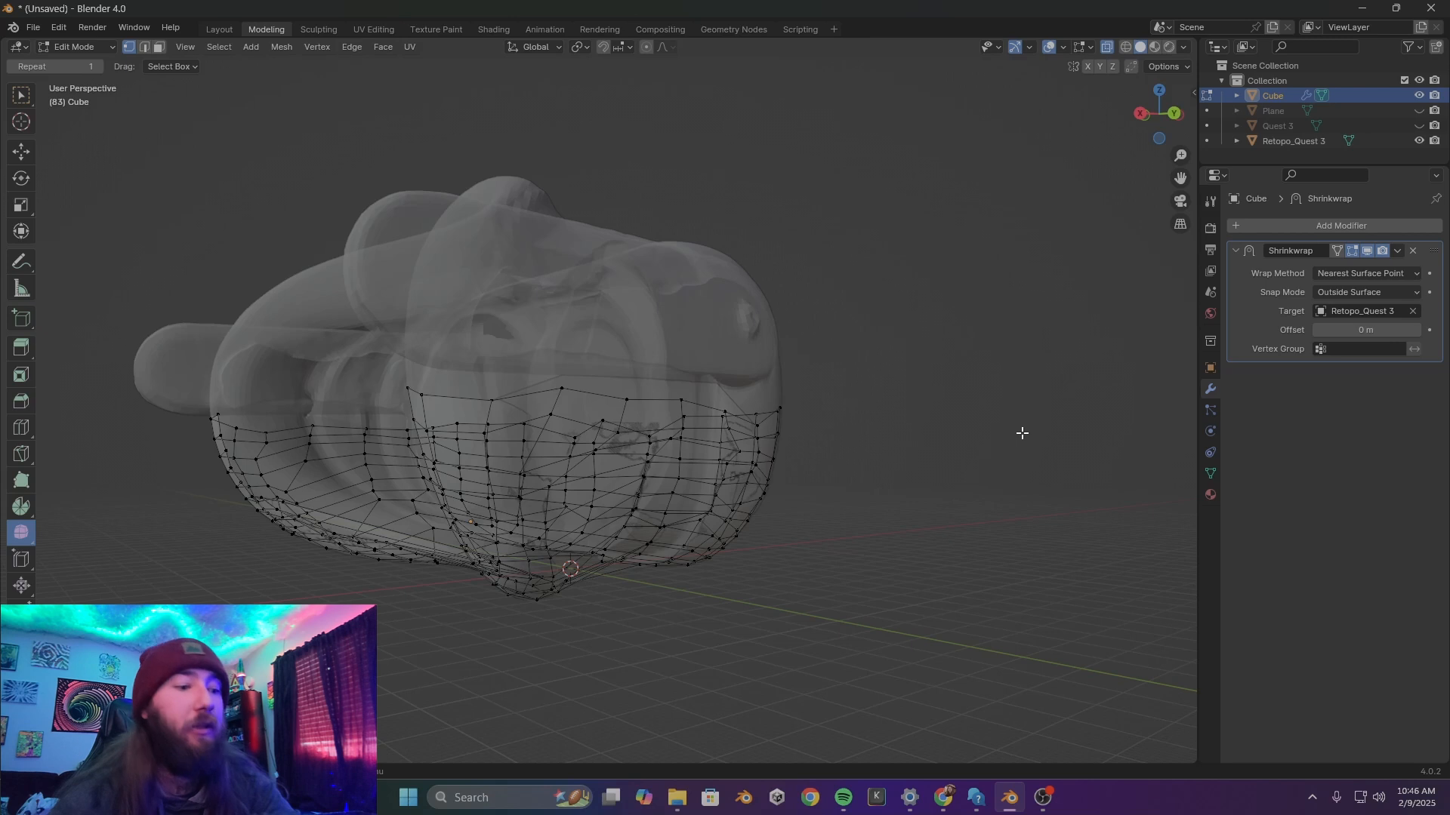
key("alt+z")
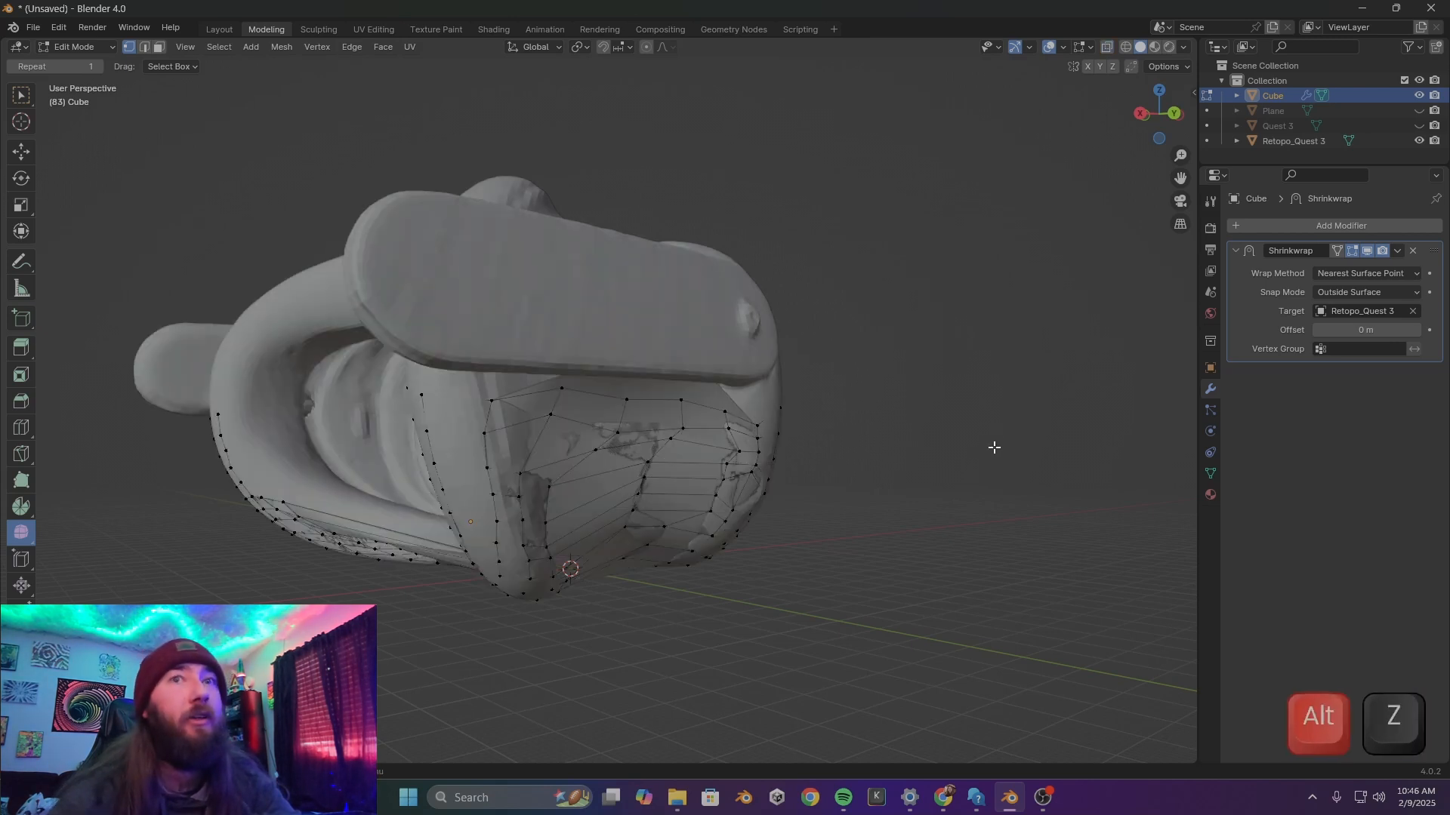
middle_click_drag(989, 446, 897, 452)
scroll(917, 457, "up", 3)
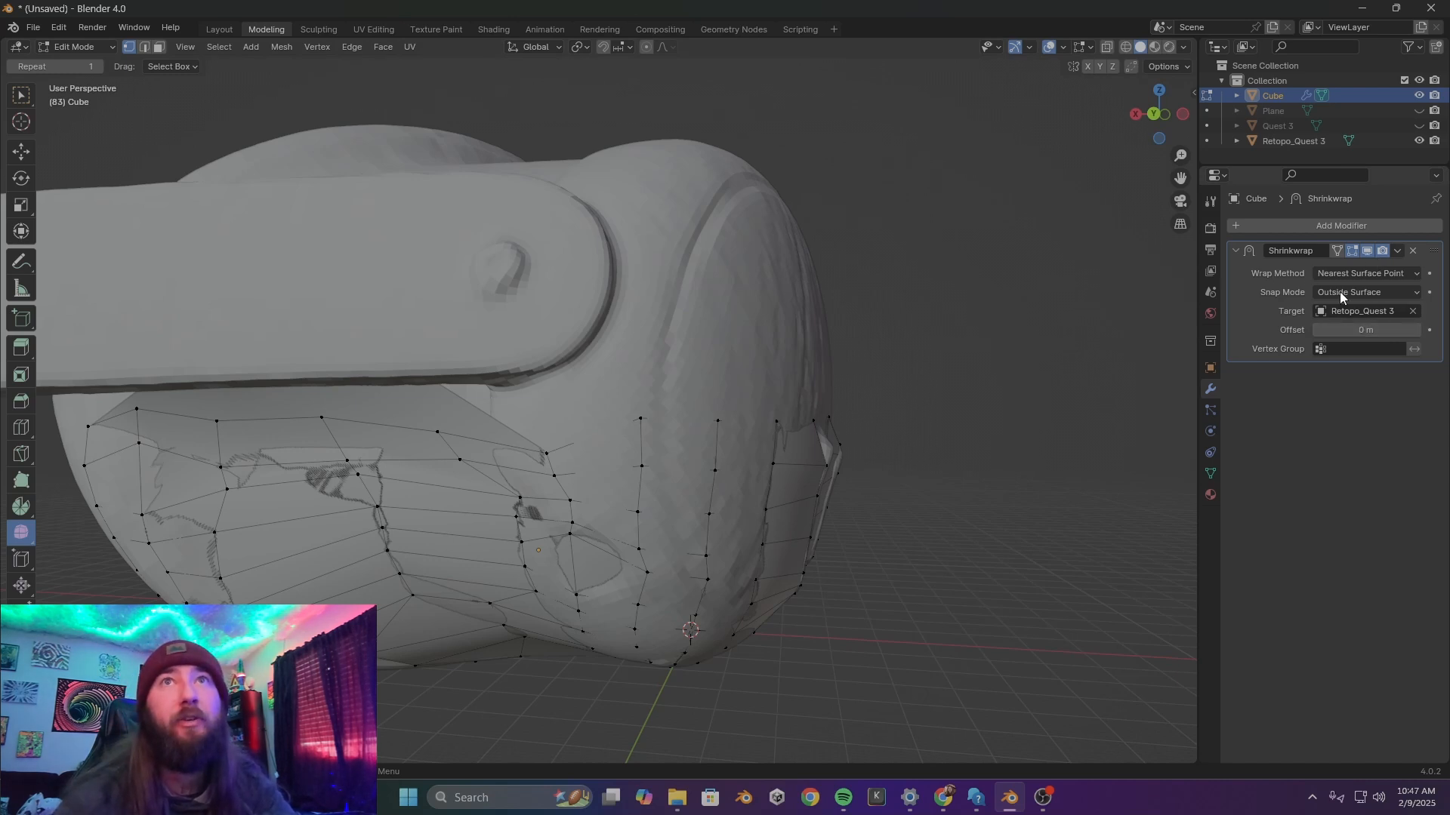
Set the Shrinkwrap offset to 0.72 m and its snap mode to On Surface
left_click_drag(1359, 330, 1397, 330)
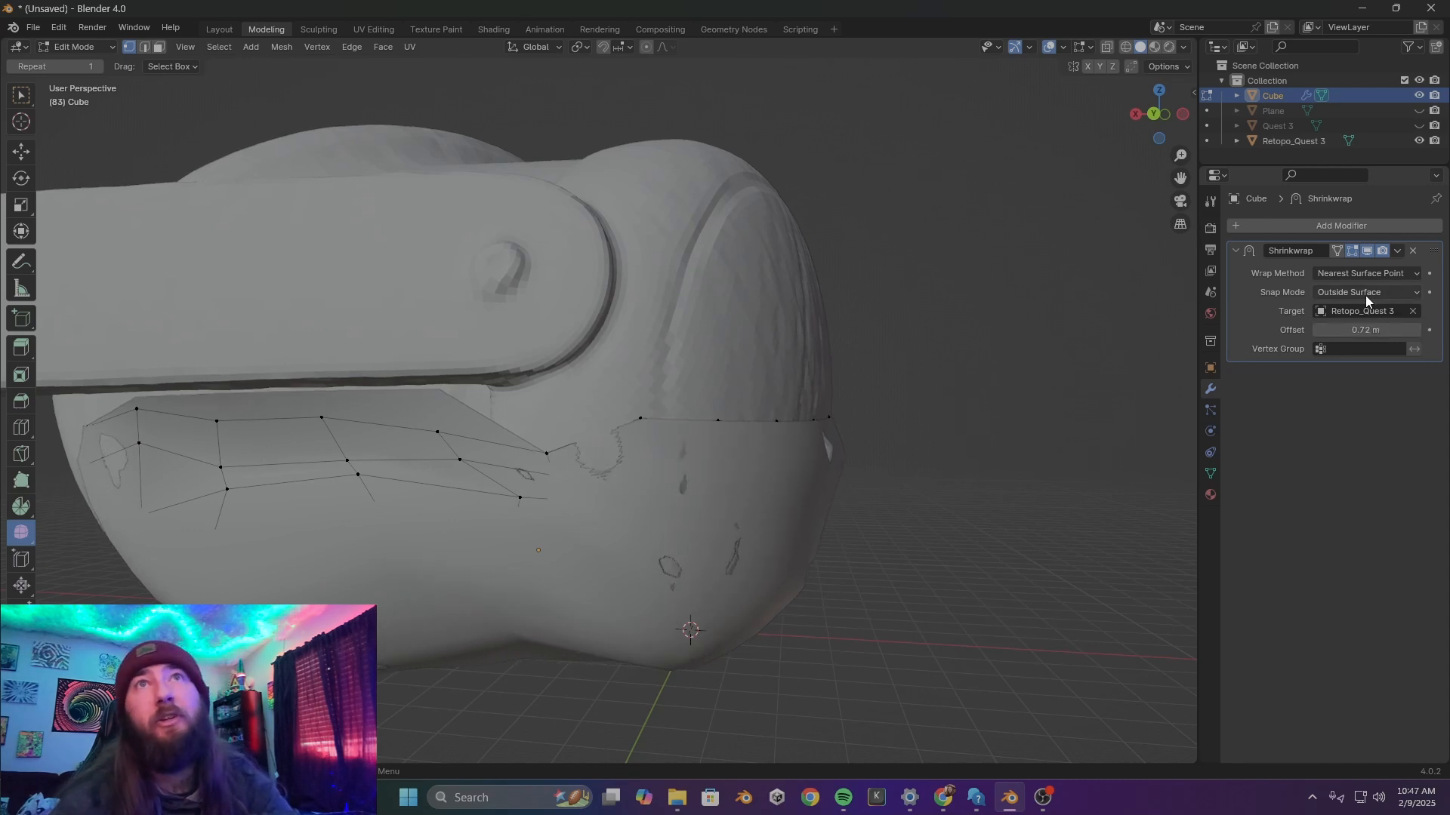
left_click(1353, 300)
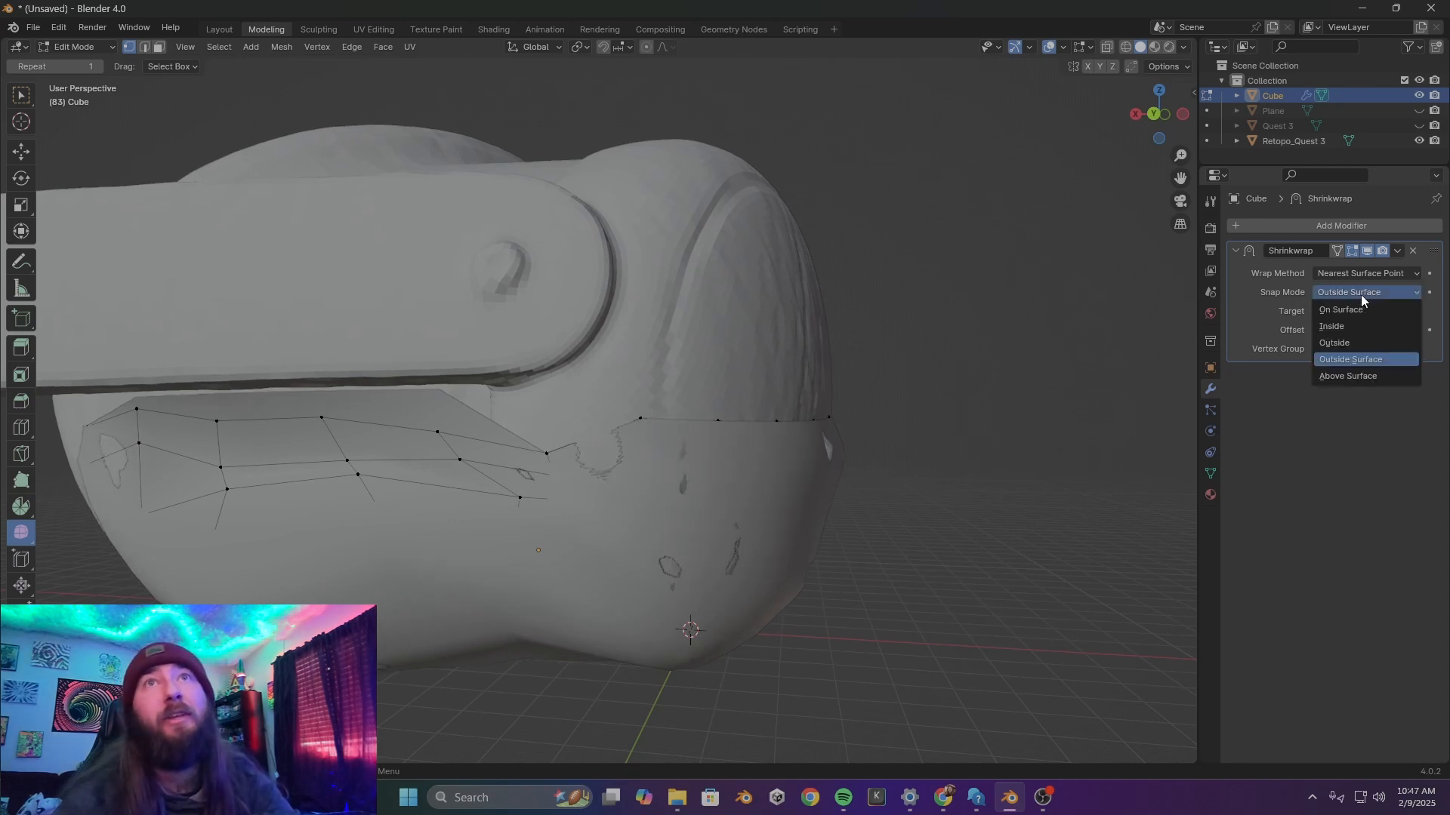
left_click(1370, 305)
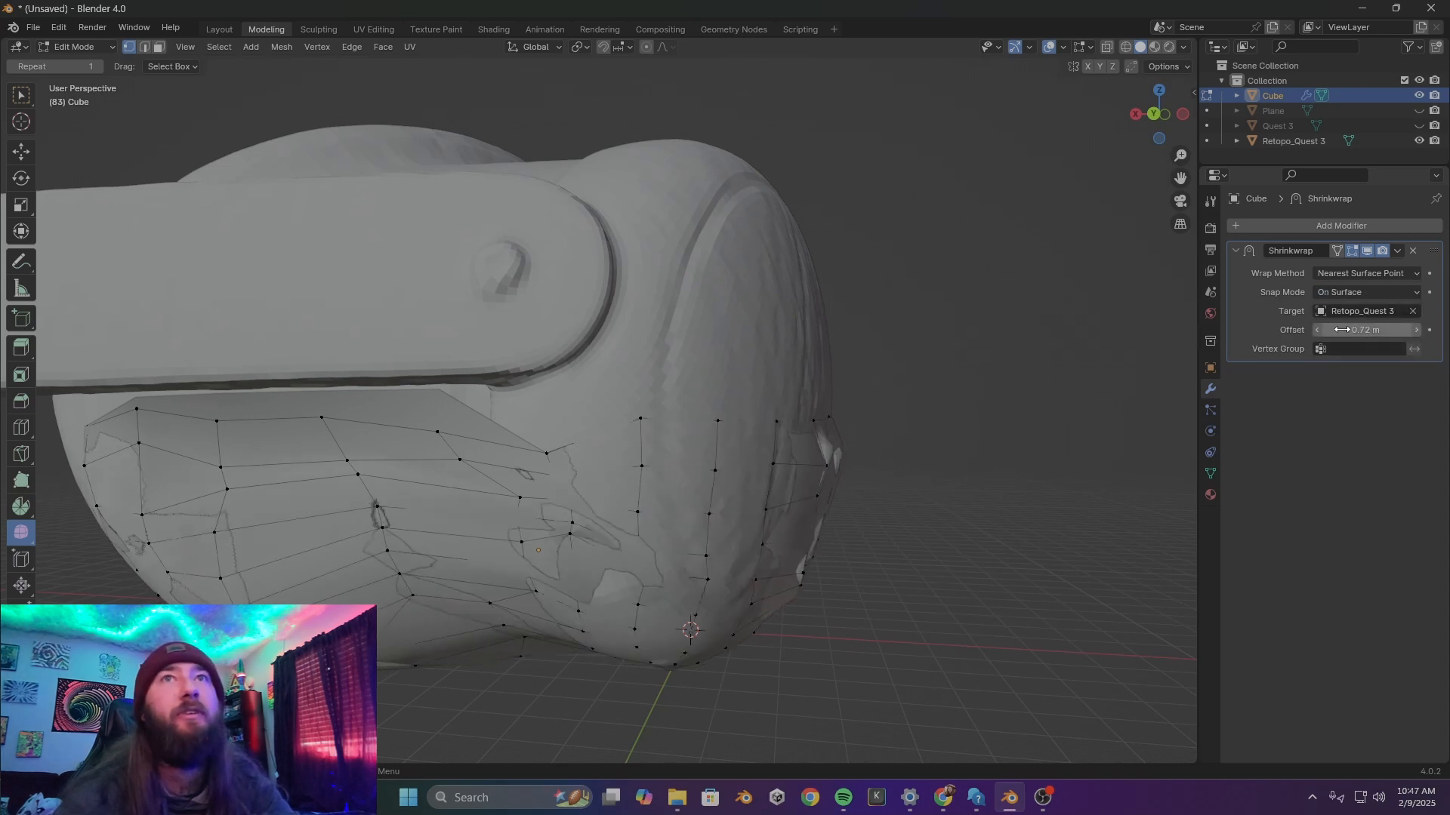
Set the Shrinkwrap snap mode to Outside Surface with a 4.2 m offset, and display the modifier's result on the edit cage
mouse_move(1357, 330)
left_mouse_down()
mouse_move(1427, 330)
mouse_move(1382, 330)
left_mouse_up()
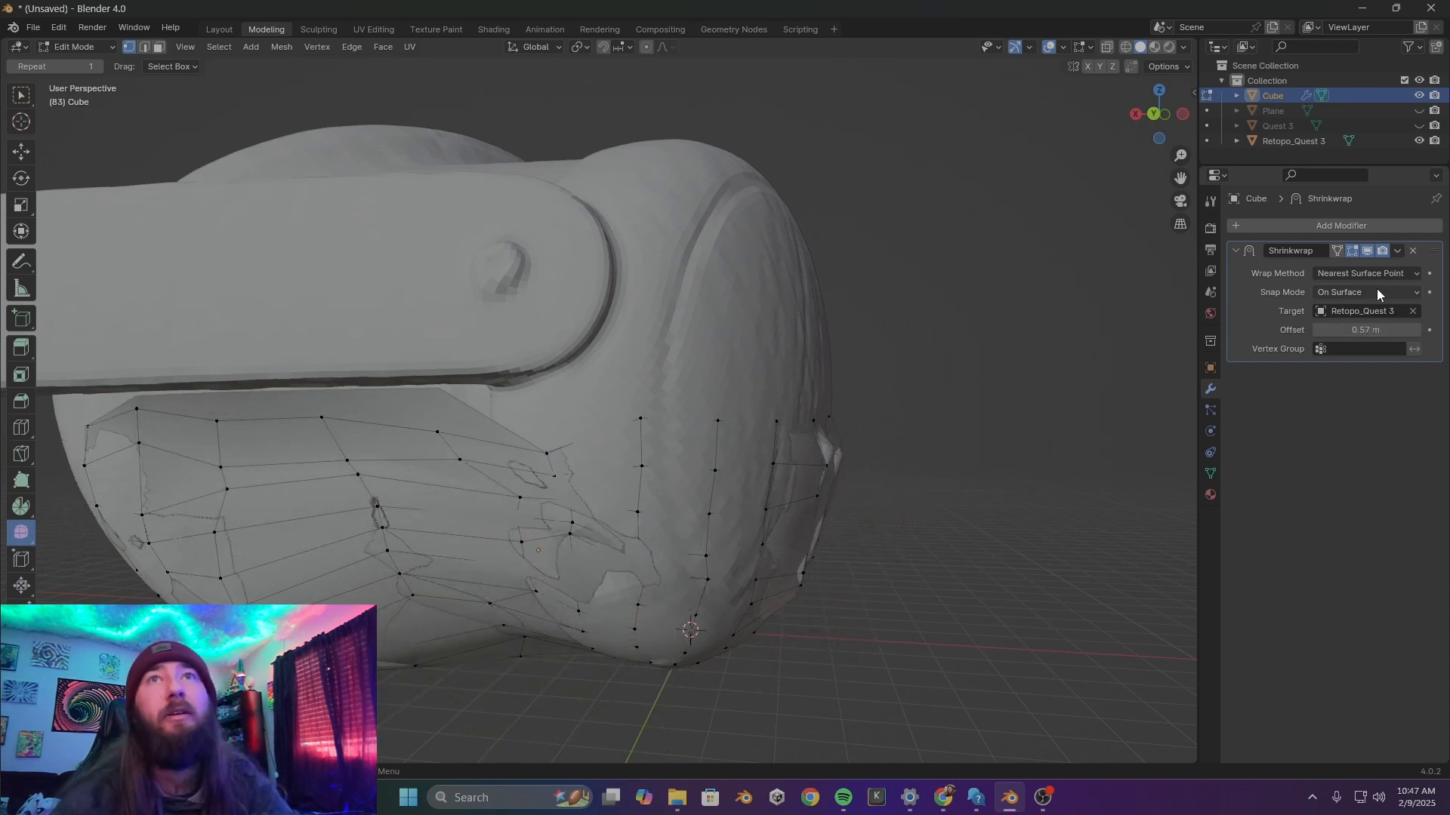
left_click(1371, 294)
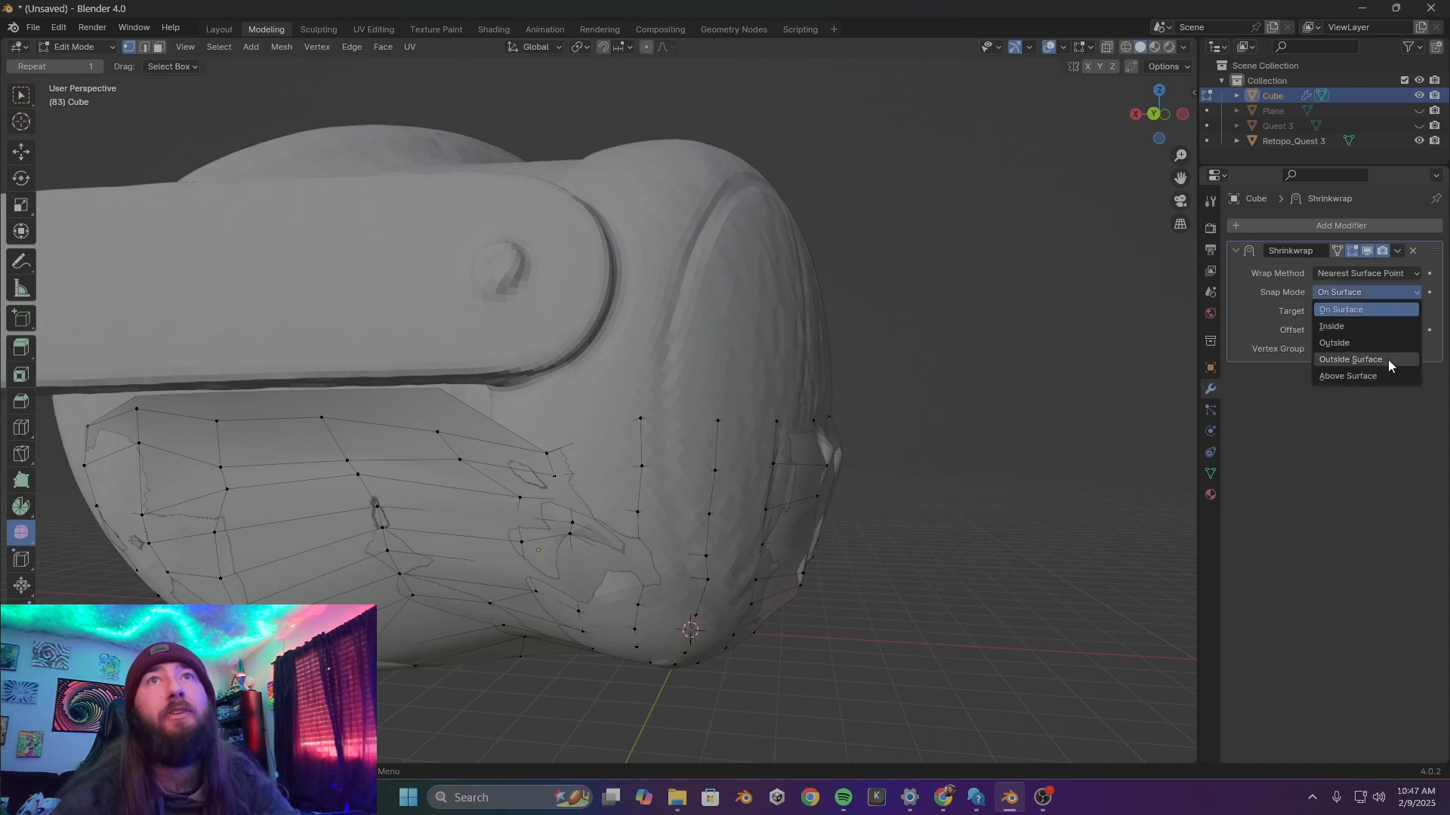
left_click(1388, 359)
left_click(1371, 330)
type("0.74")
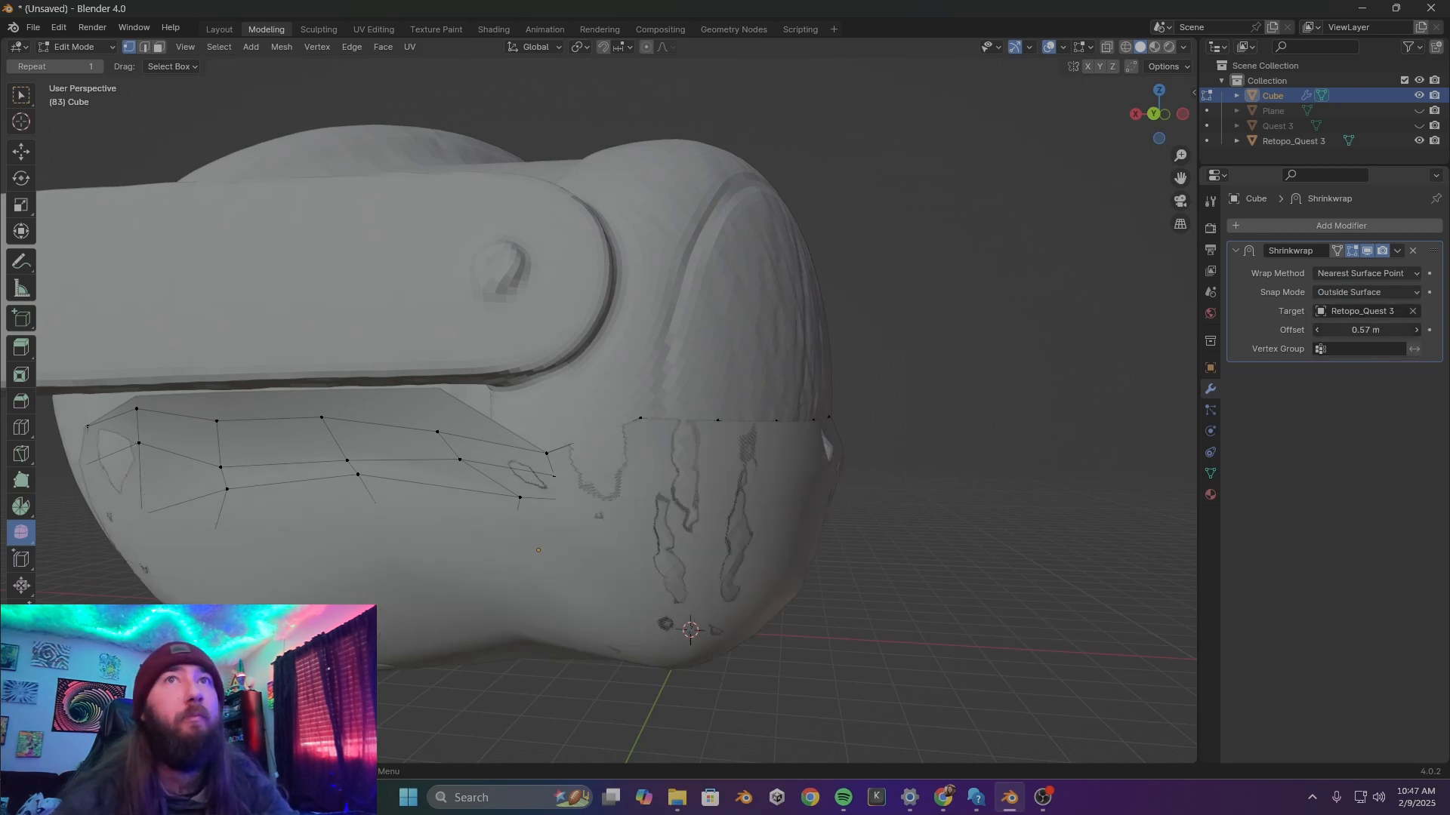
key("Return")
left_click_drag(1371, 330, 1400, 330)
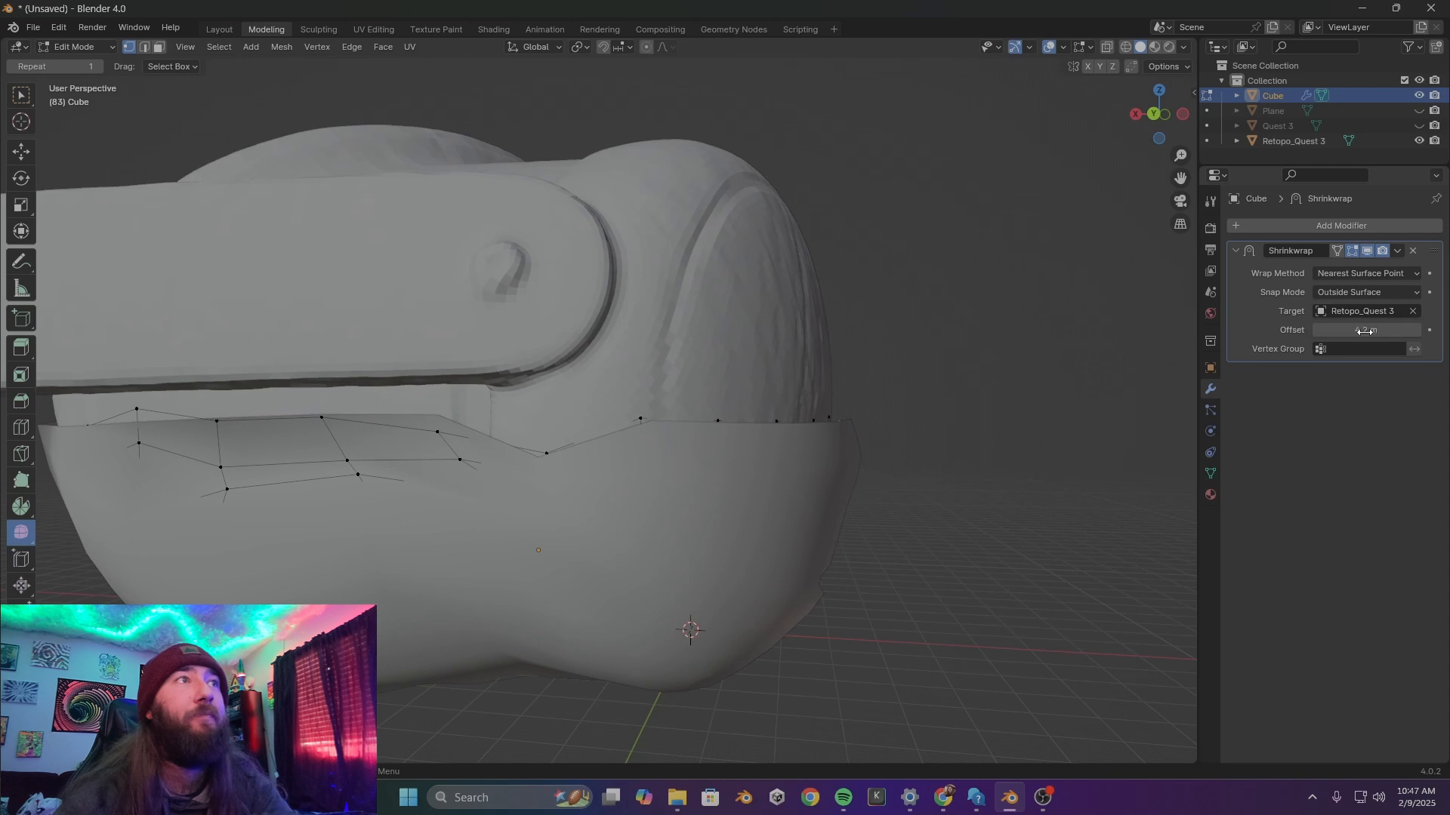
left_click(1337, 251)
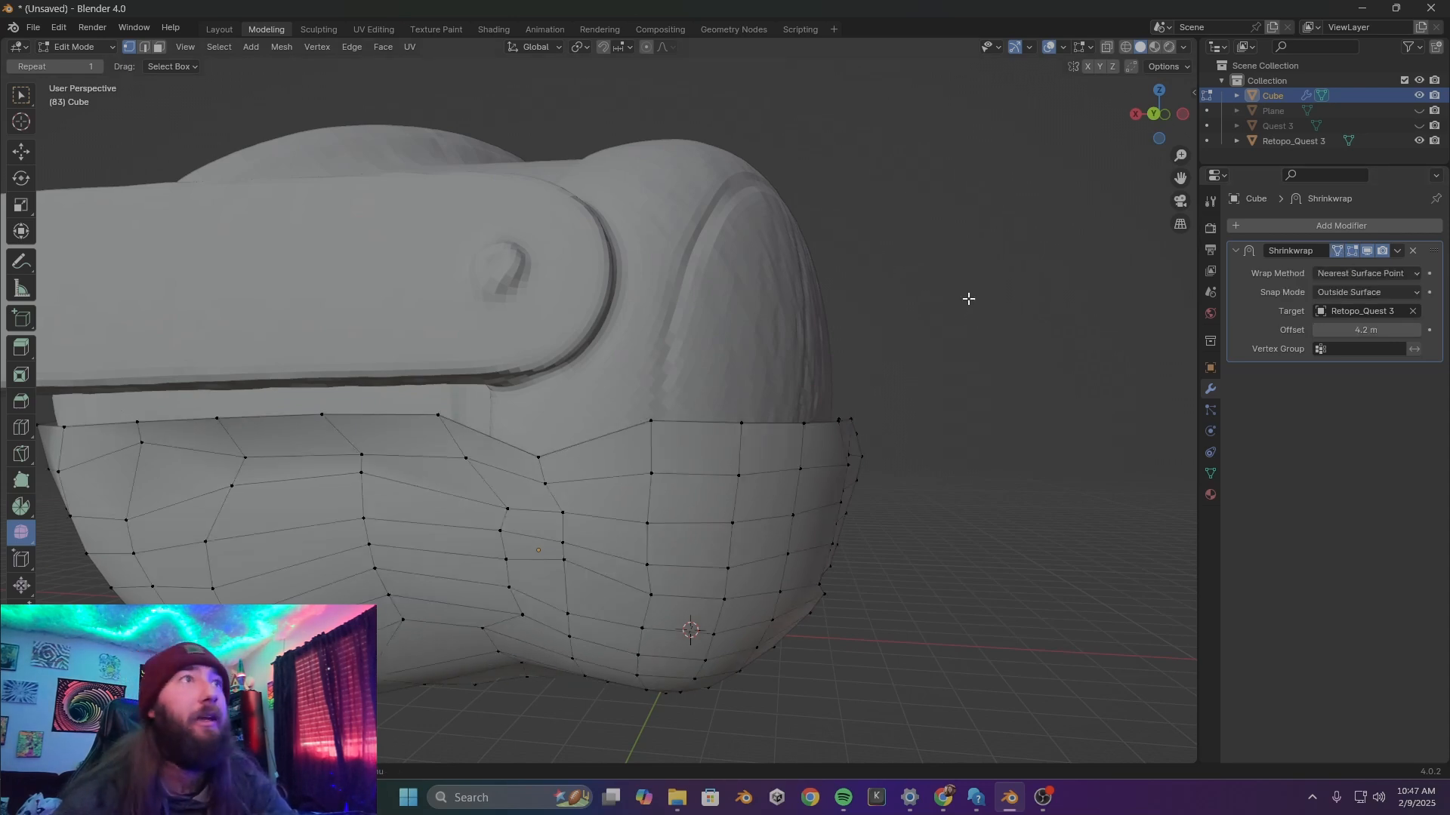
Examine the gap between the wrapped shell's rim and the headset around the side arm, eye opening and front
middle_click_drag(969, 299, 950, 489)
scroll(947, 380, "up", 2)
middle_click_drag(775, 519, 869, 440, "shift")
scroll(783, 410, "up", 4)
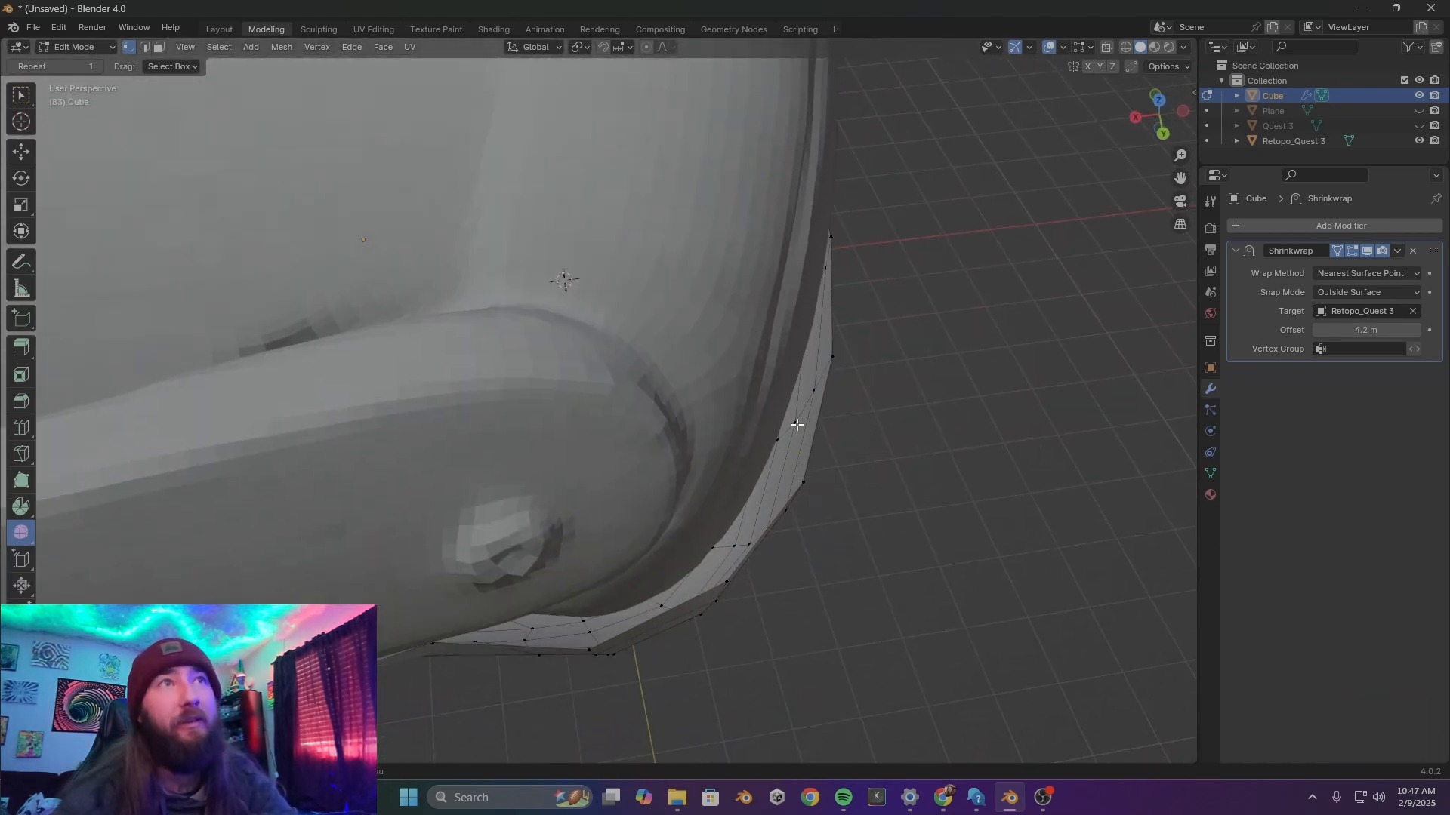
middle_click_drag(713, 550, 862, 472)
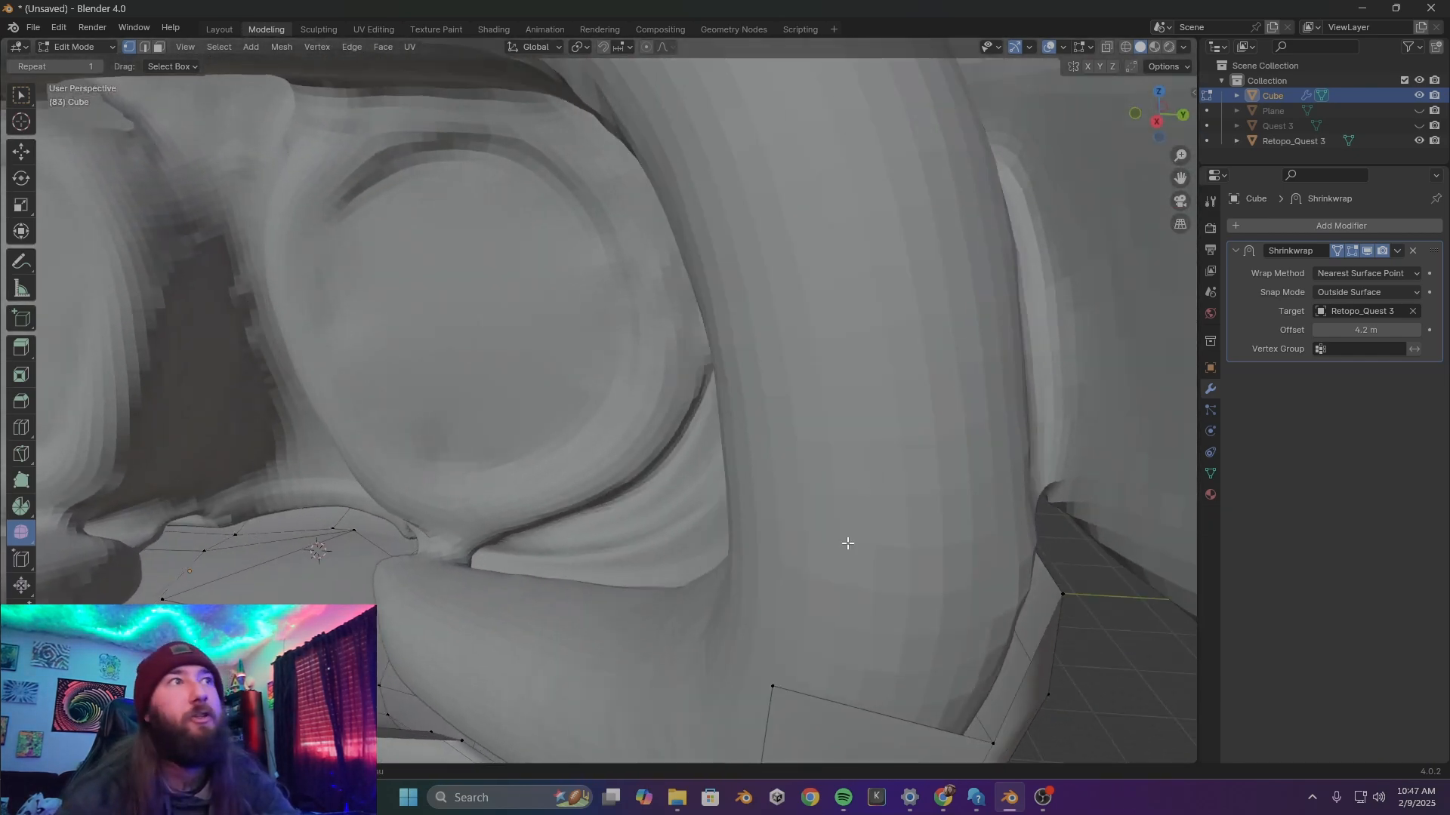
middle_click_drag(847, 542, 693, 428)
scroll(498, 490, "down", 4)
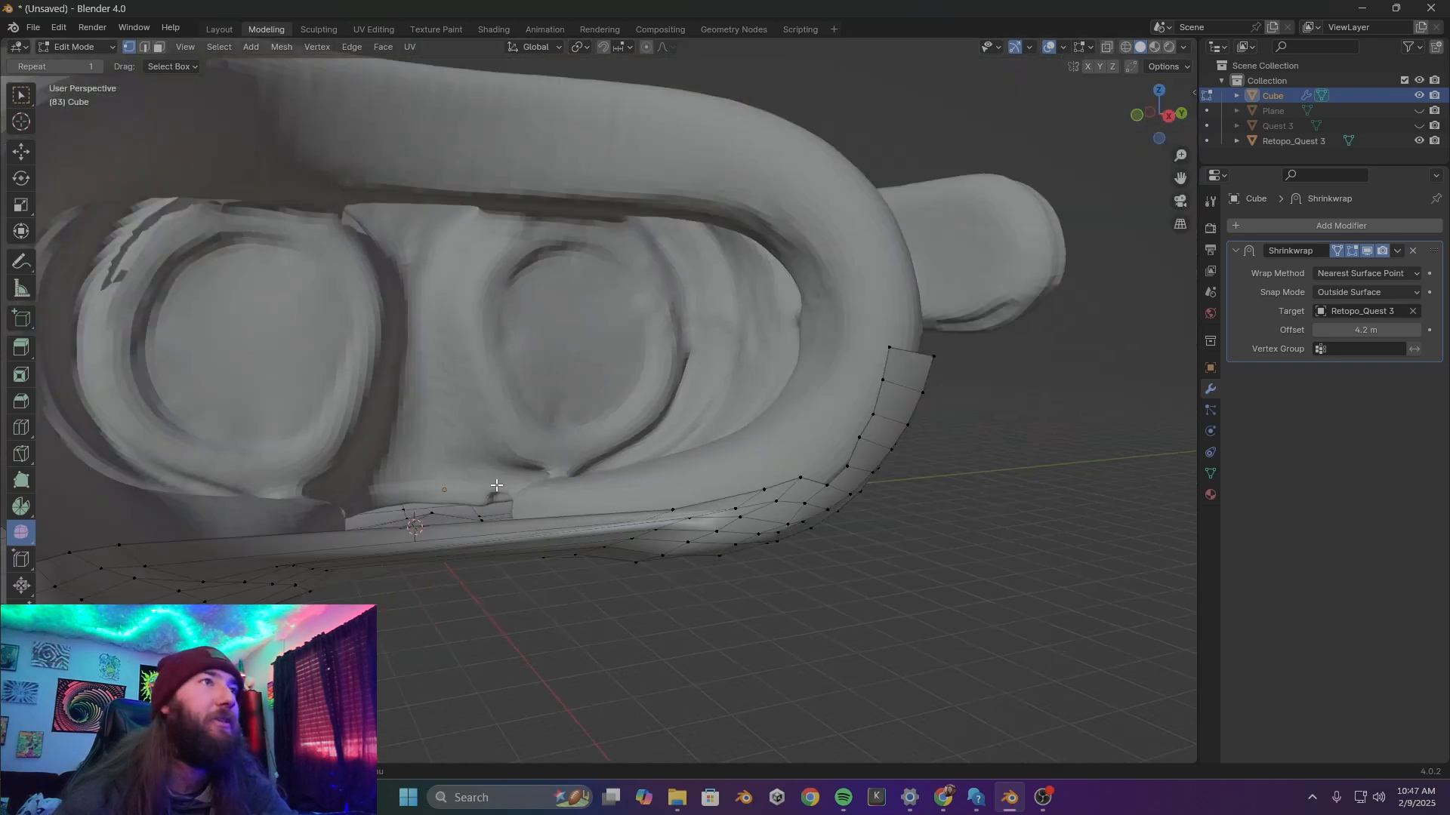
middle_click_drag(493, 490, 788, 557)
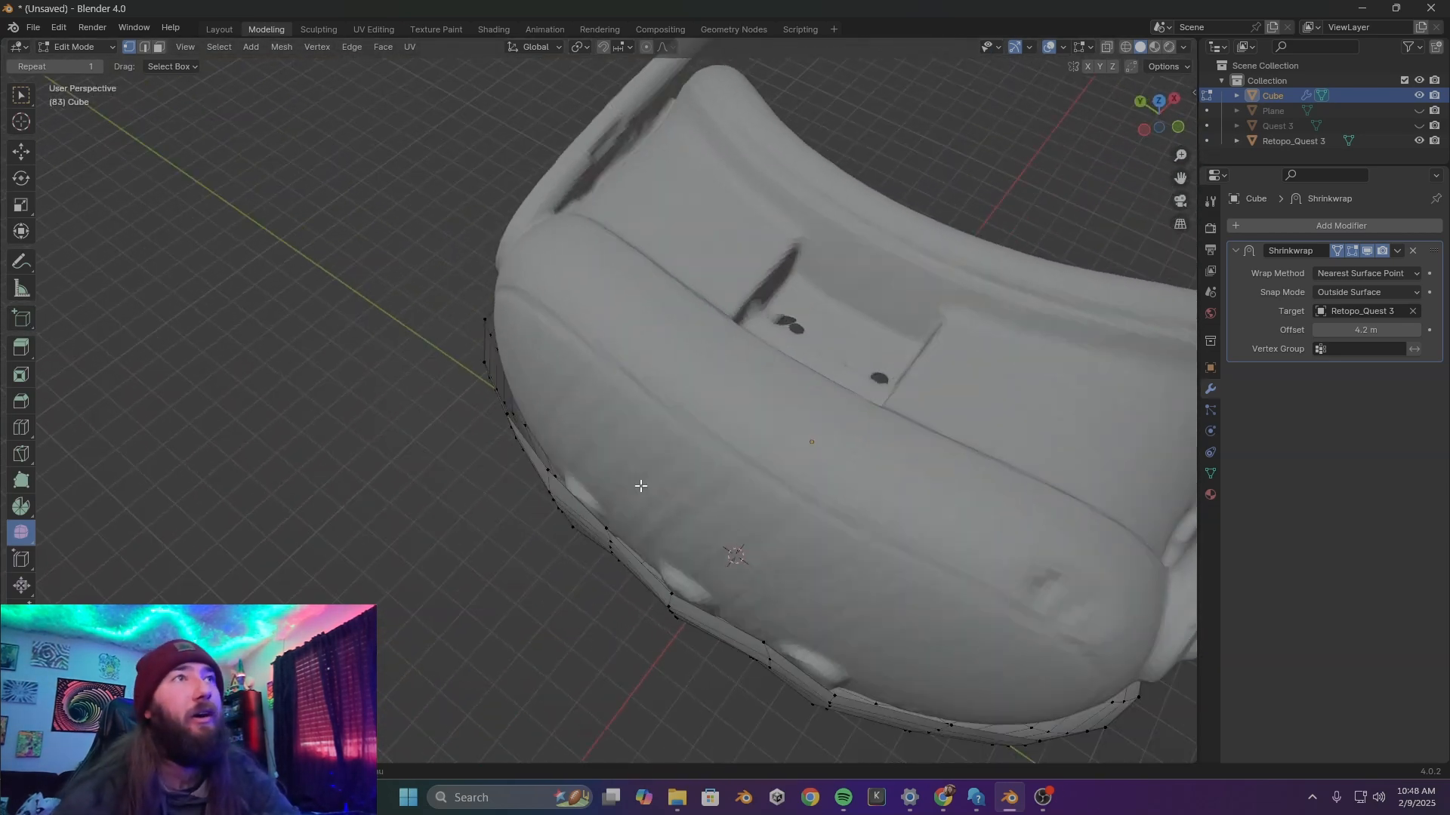
scroll(682, 489, "down", 3)
middle_click_drag(681, 490, 818, 512)
scroll(744, 503, "up", 3)
scroll(744, 513, "up", 3)
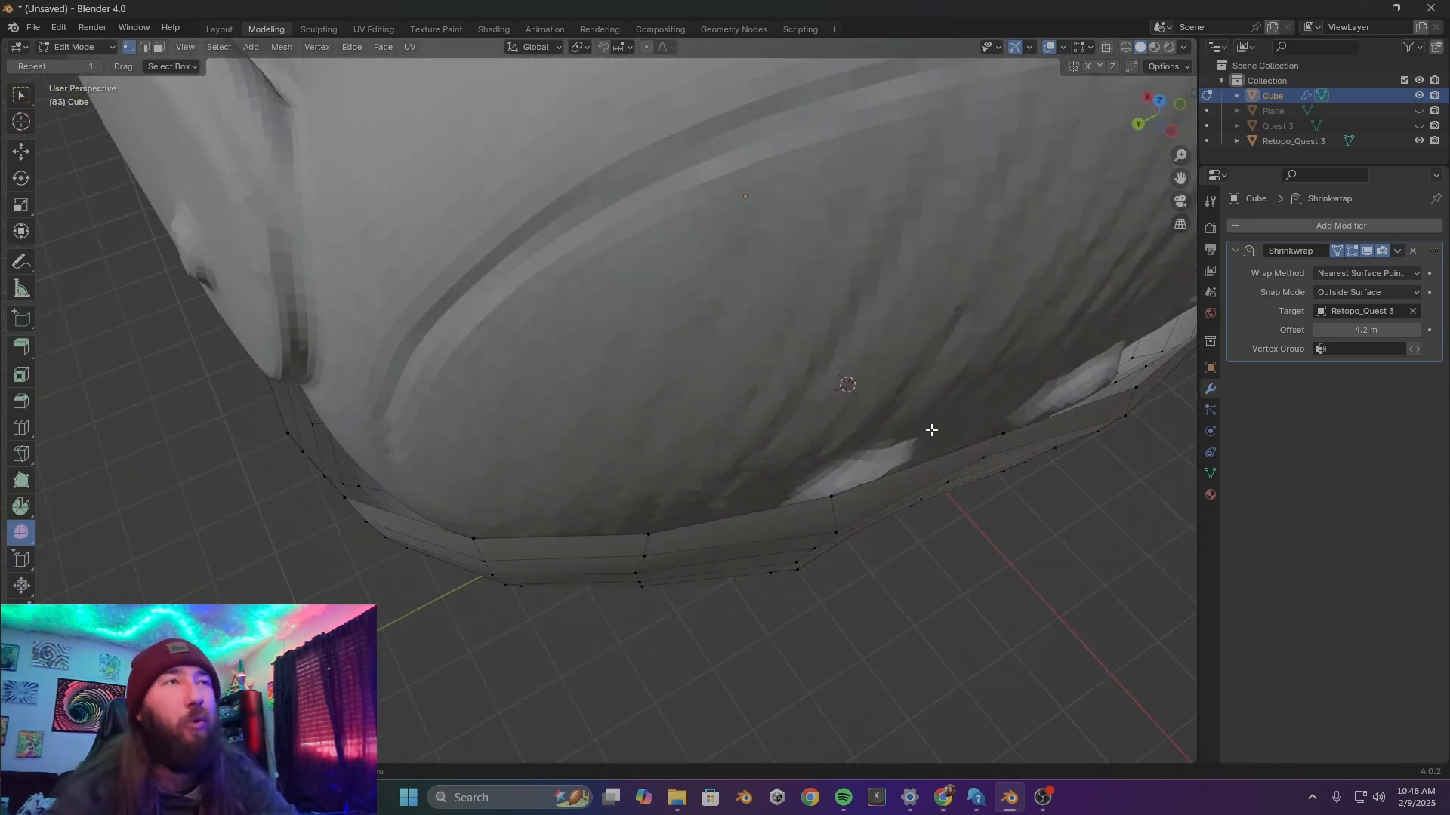
middle_click_drag(660, 535, 762, 499)
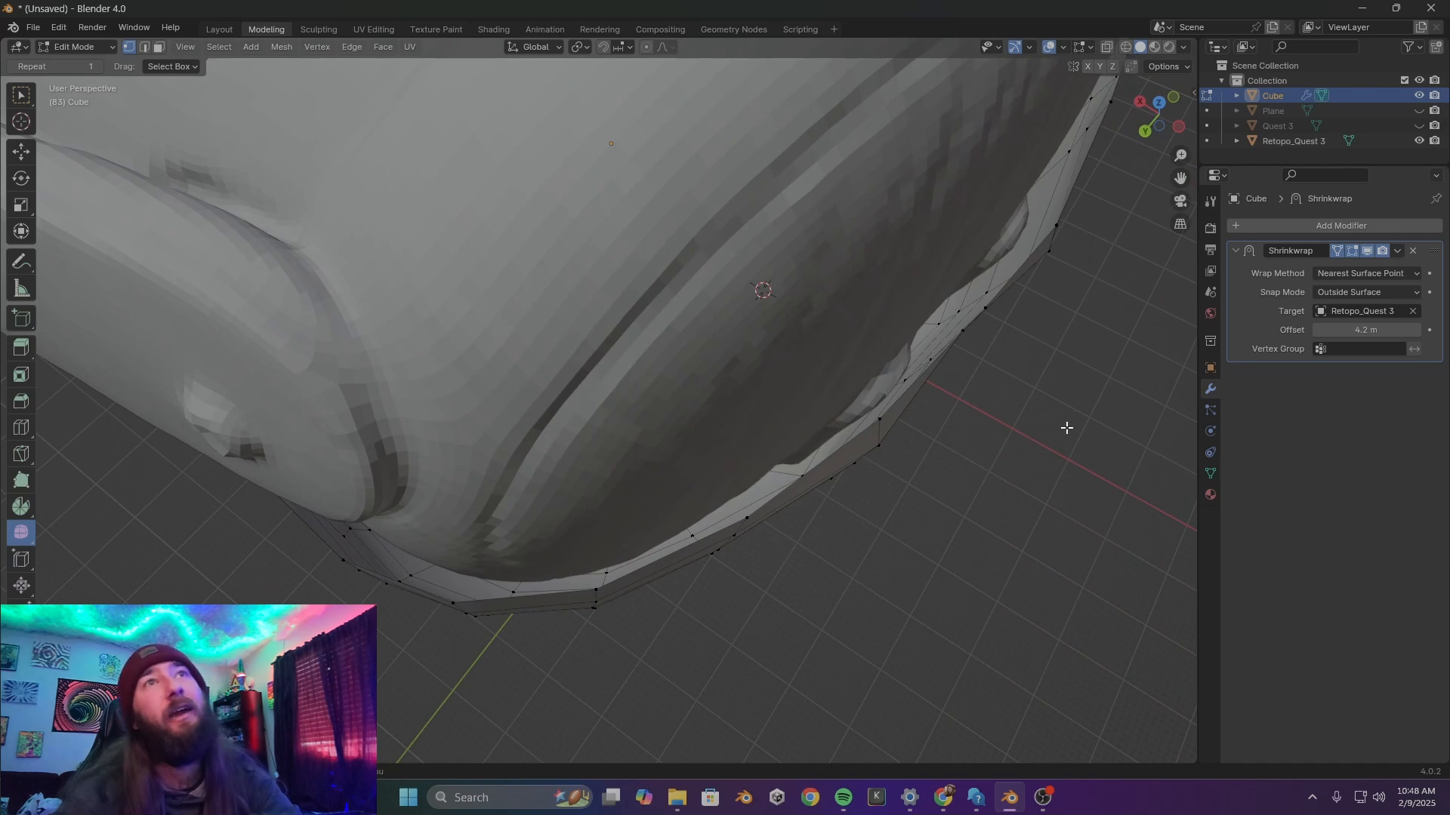
middle_click_drag(1066, 427, 1009, 527)
middle_click_drag(1099, 472, 760, 530)
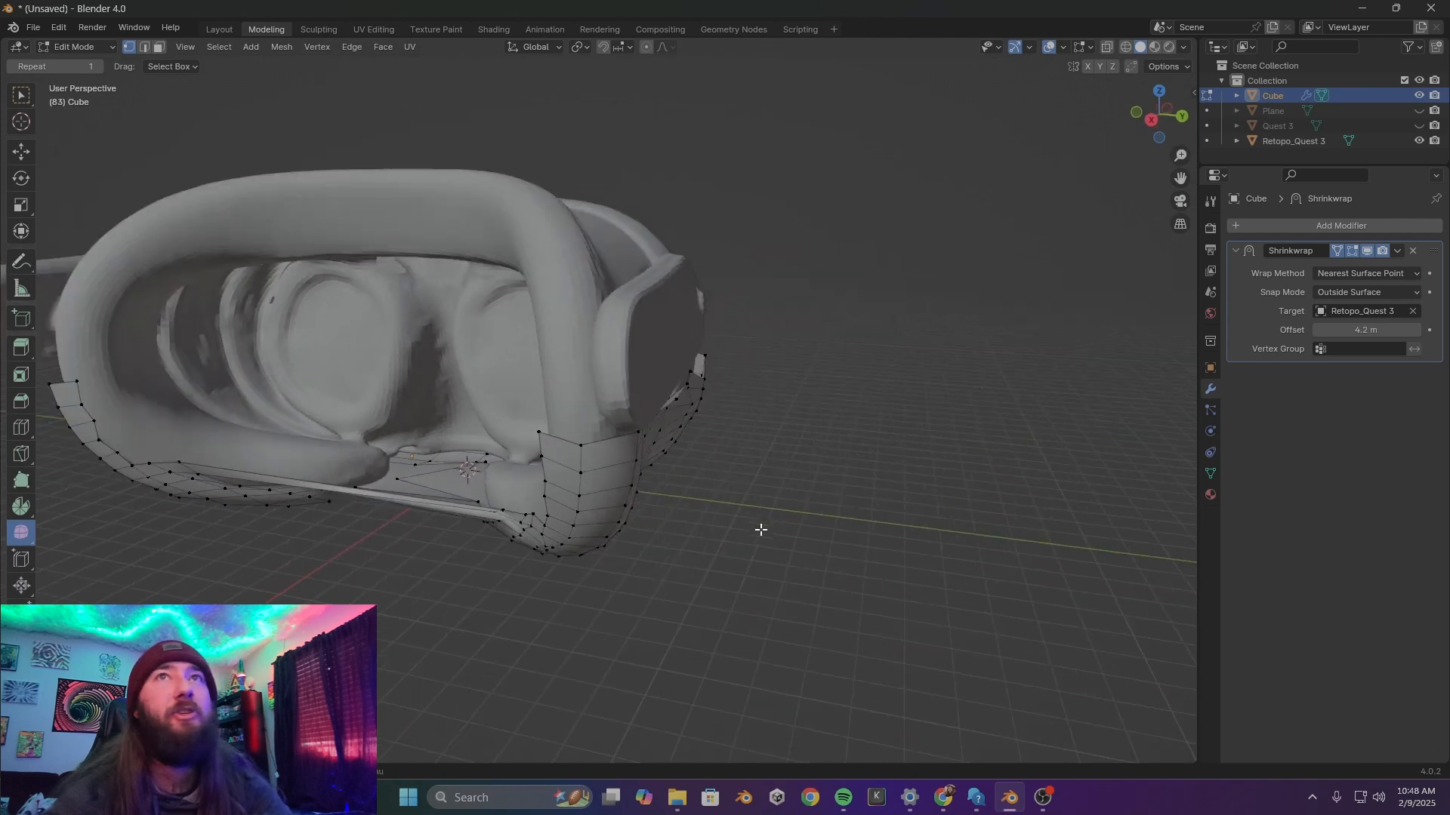
Apply the Shrinkwrap modifier to the shell in Object Mode and return to Edit Mode
left_click(1396, 250)
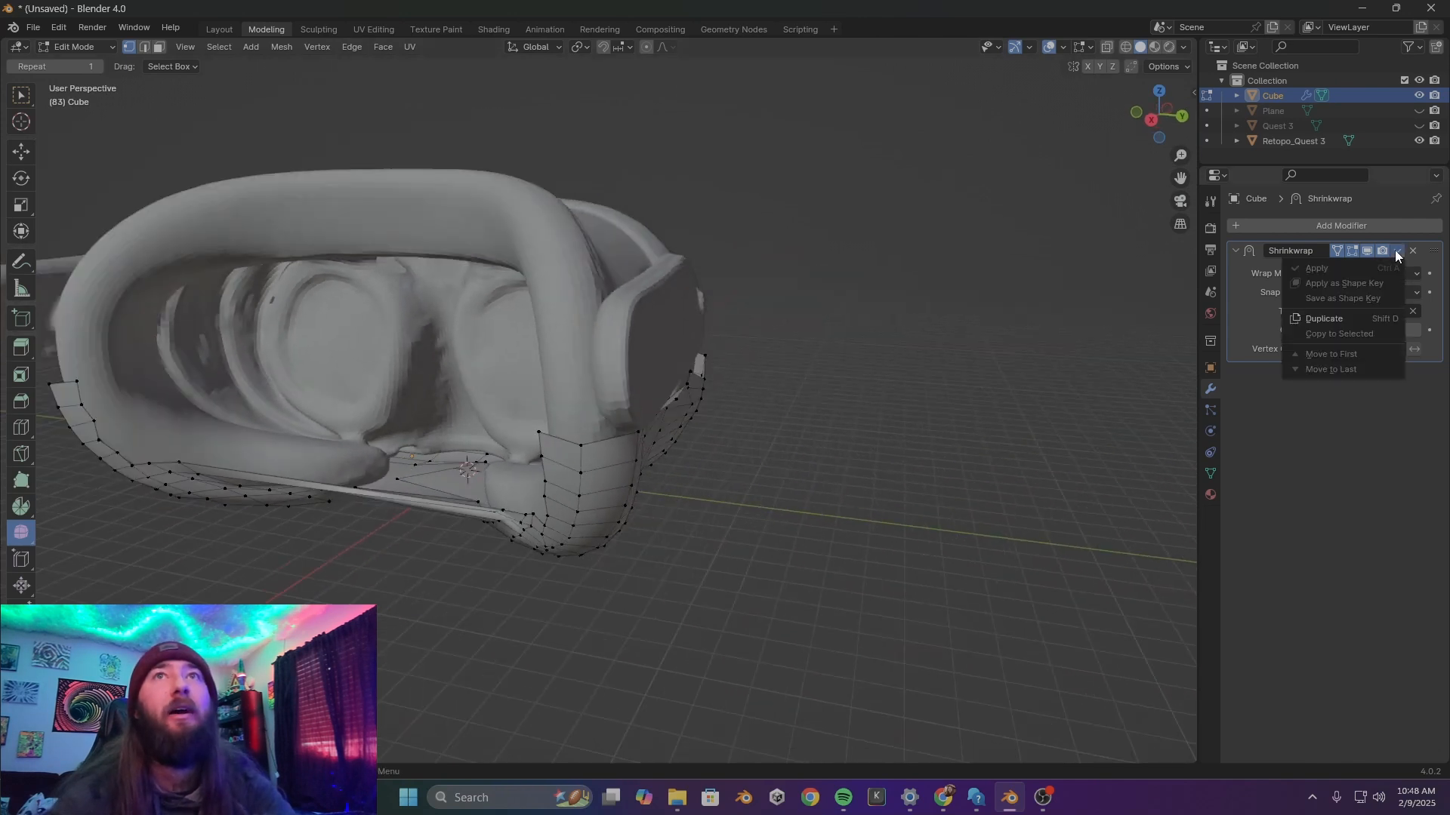
key("Tab")
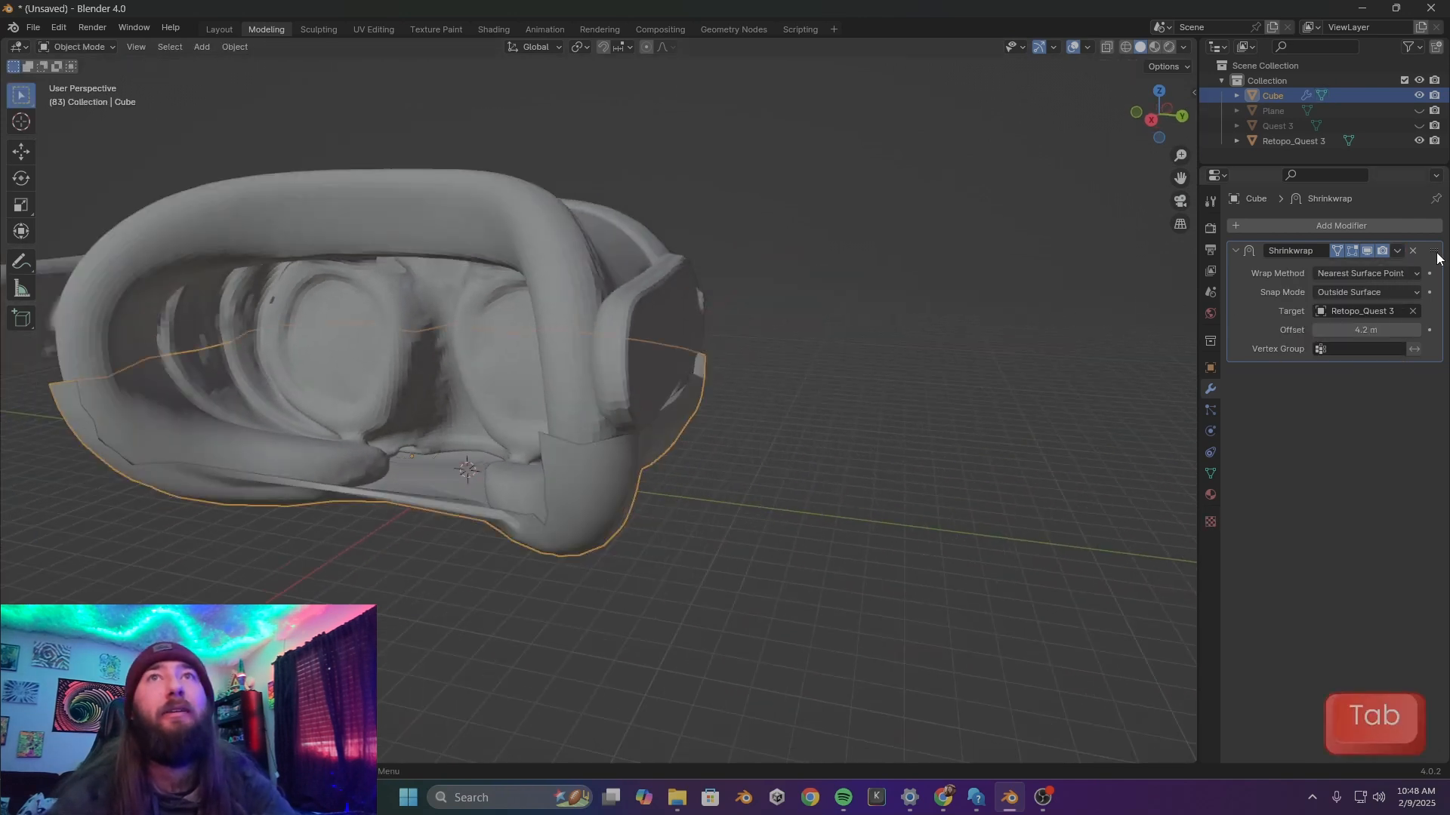
left_click(1397, 250)
left_click(1341, 265)
key("Tab")
Select the faces across the middle of the shell's underside and even them out with the Smooth tool
middle_click_drag(675, 573, 793, 450)
scroll(793, 450, "up", 5)
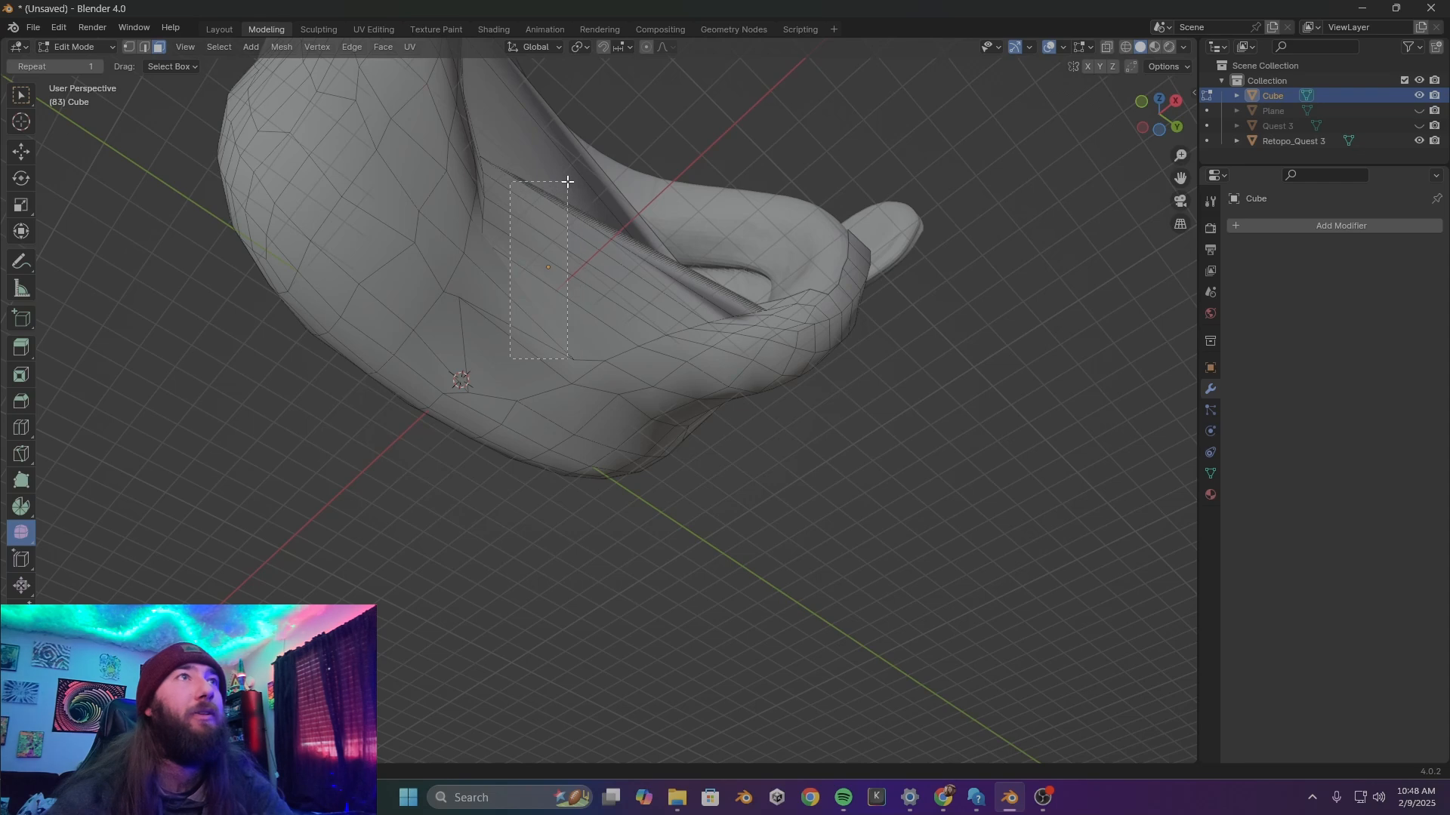
key("l")
middle_click_drag(781, 226, 485, 343)
key("s")
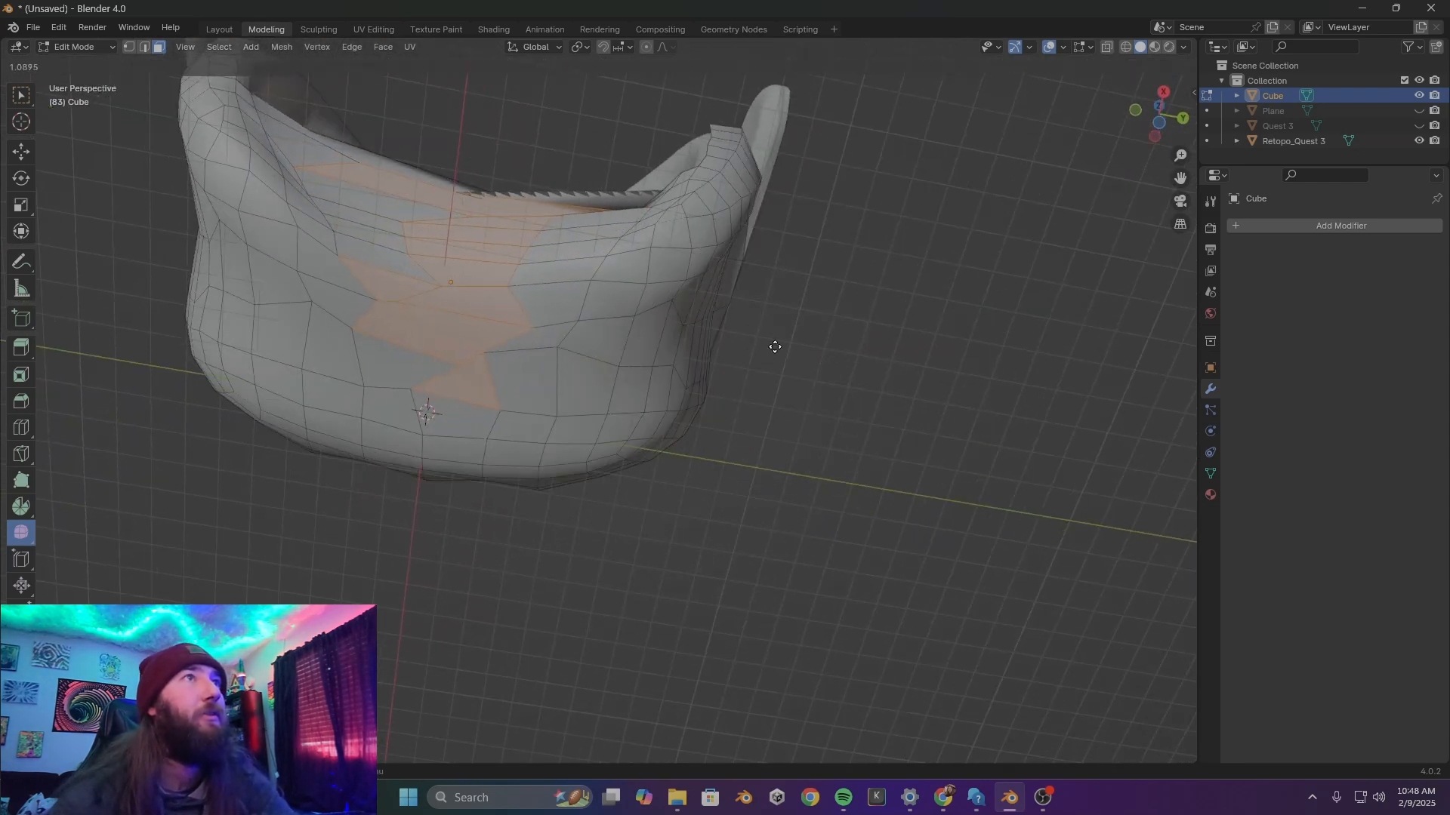
left_click_drag(803, 361, 805, 361)
left_click_drag(435, 270, 671, 301)
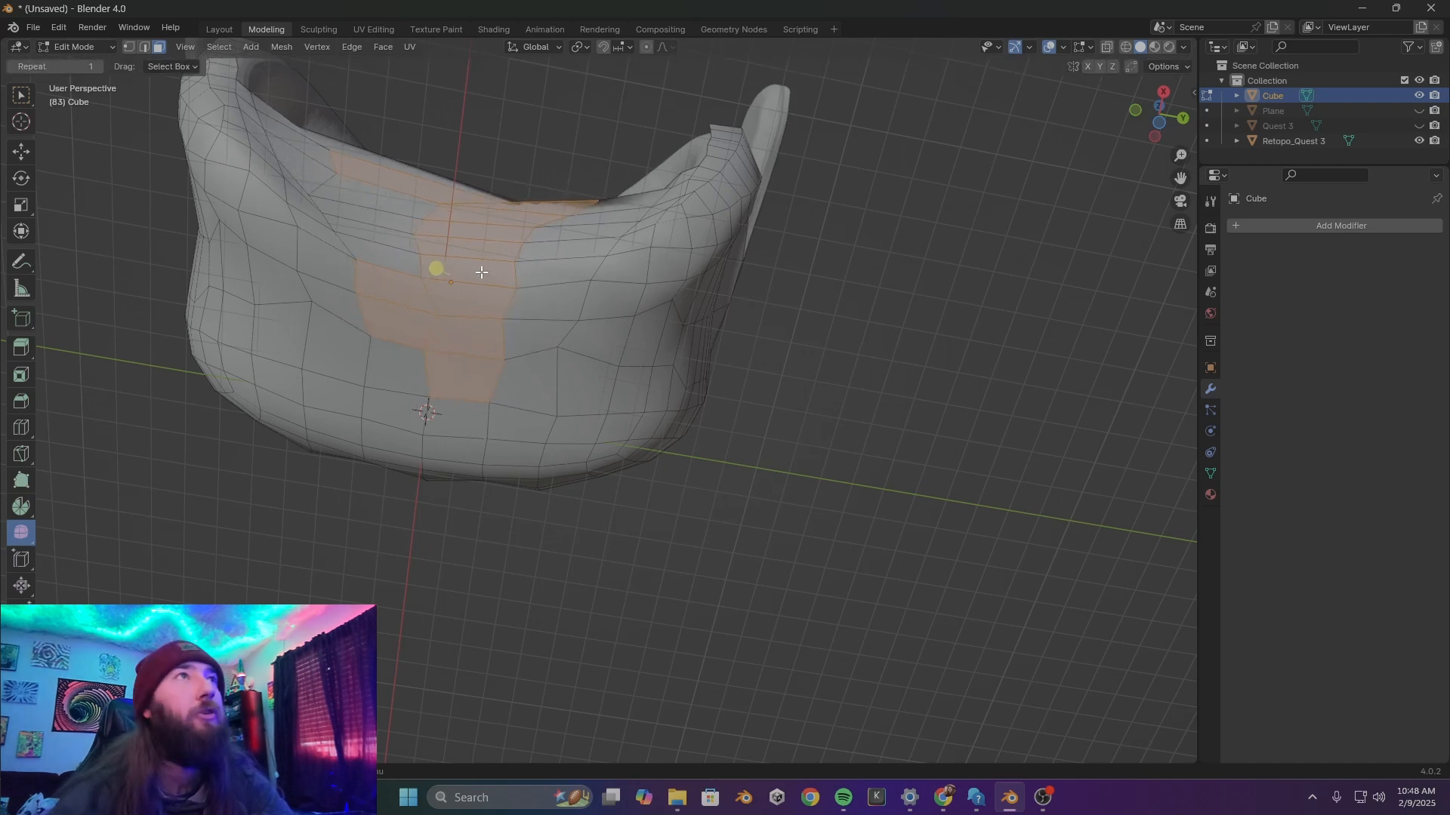
Expand the face selection across the shell's underside and smooth the larger area, checking it from the eye opening
key("ctrl+KP_Add")
left_click_drag(444, 258, 694, 317)
middle_click_drag(706, 269, 695, 469)
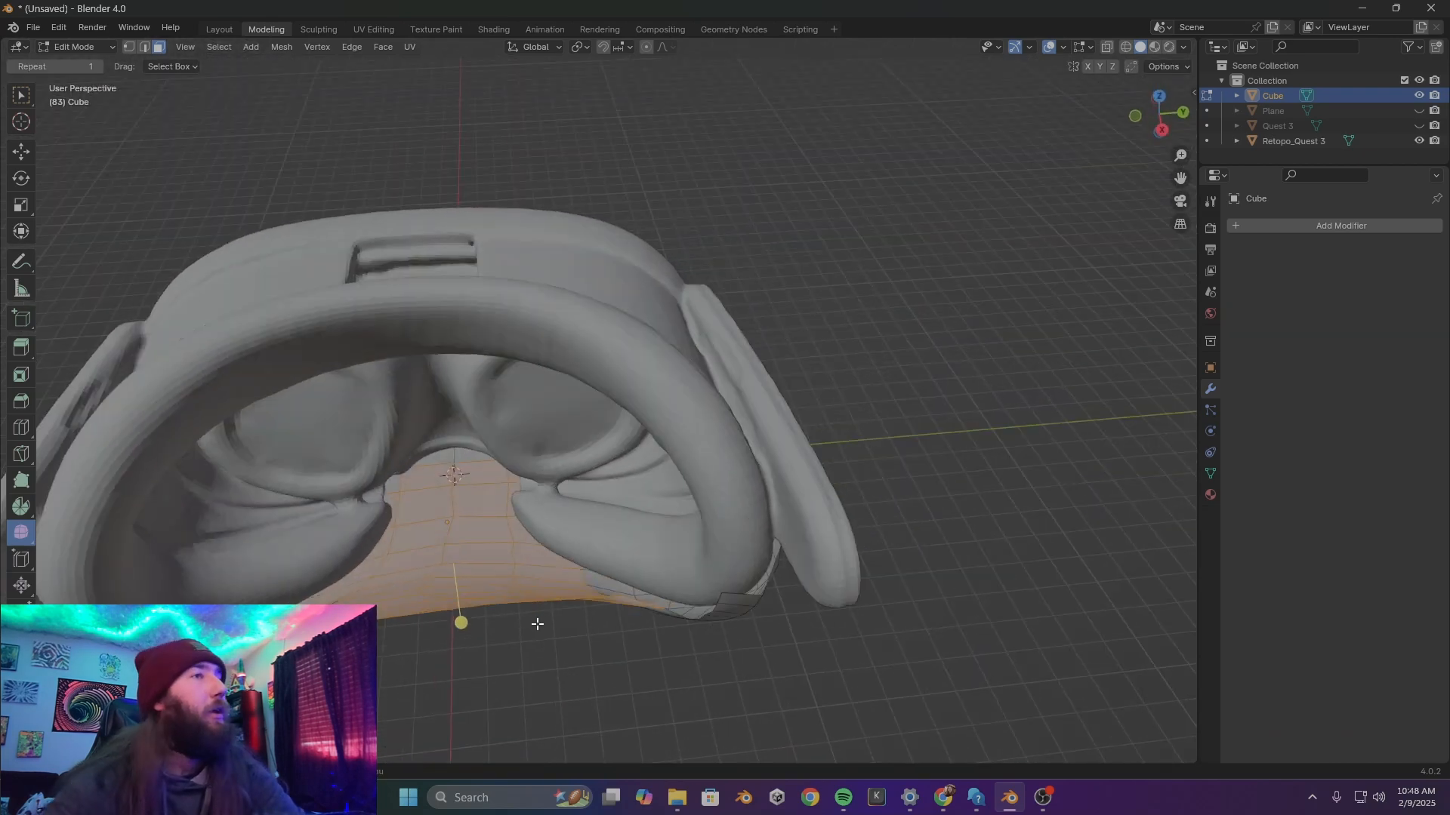
middle_click_drag(566, 586, 483, 537)
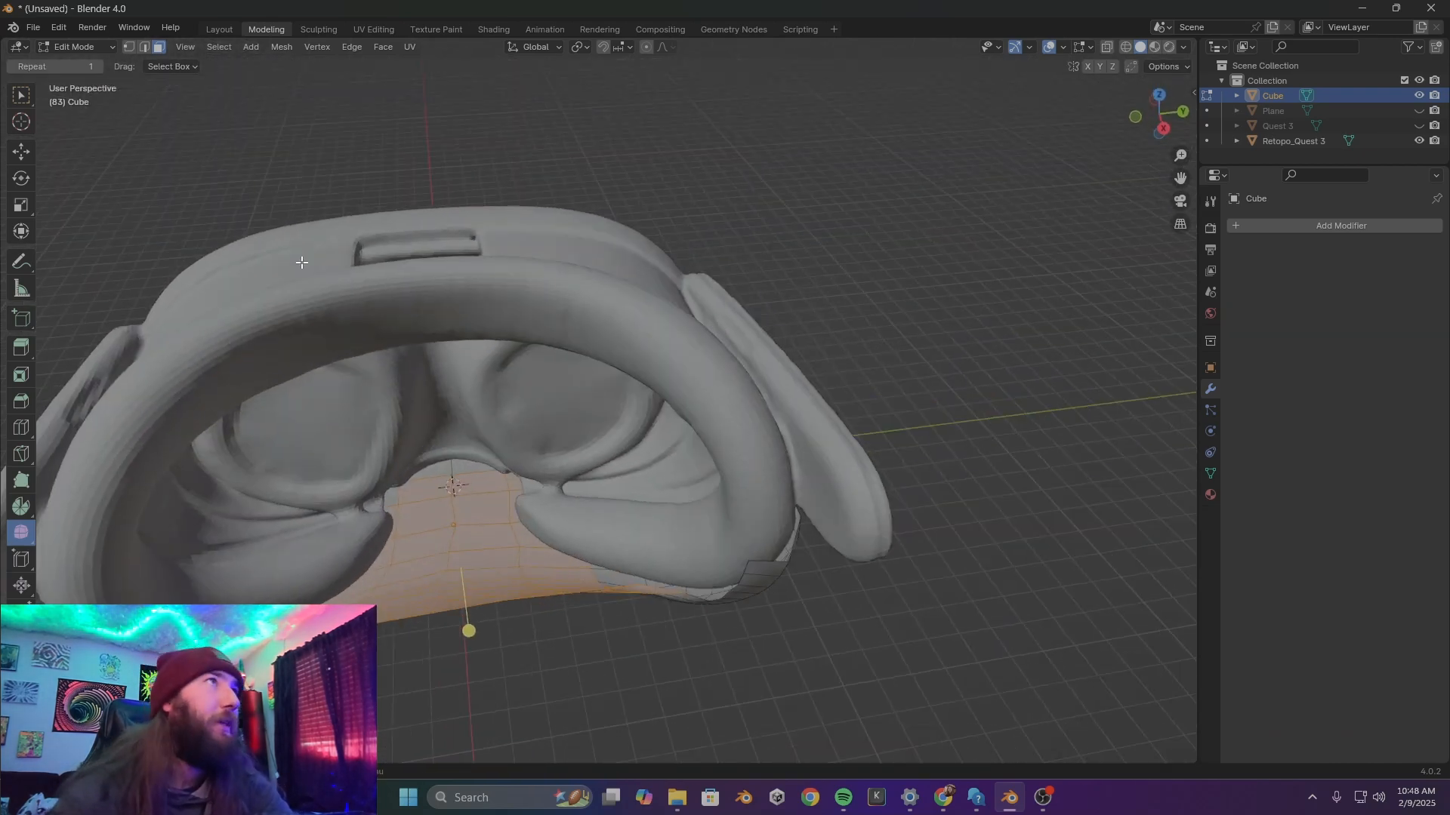
Select the vertex in the middle of the shell beneath the nose gap and move it along the Z axis
left_click(462, 505)
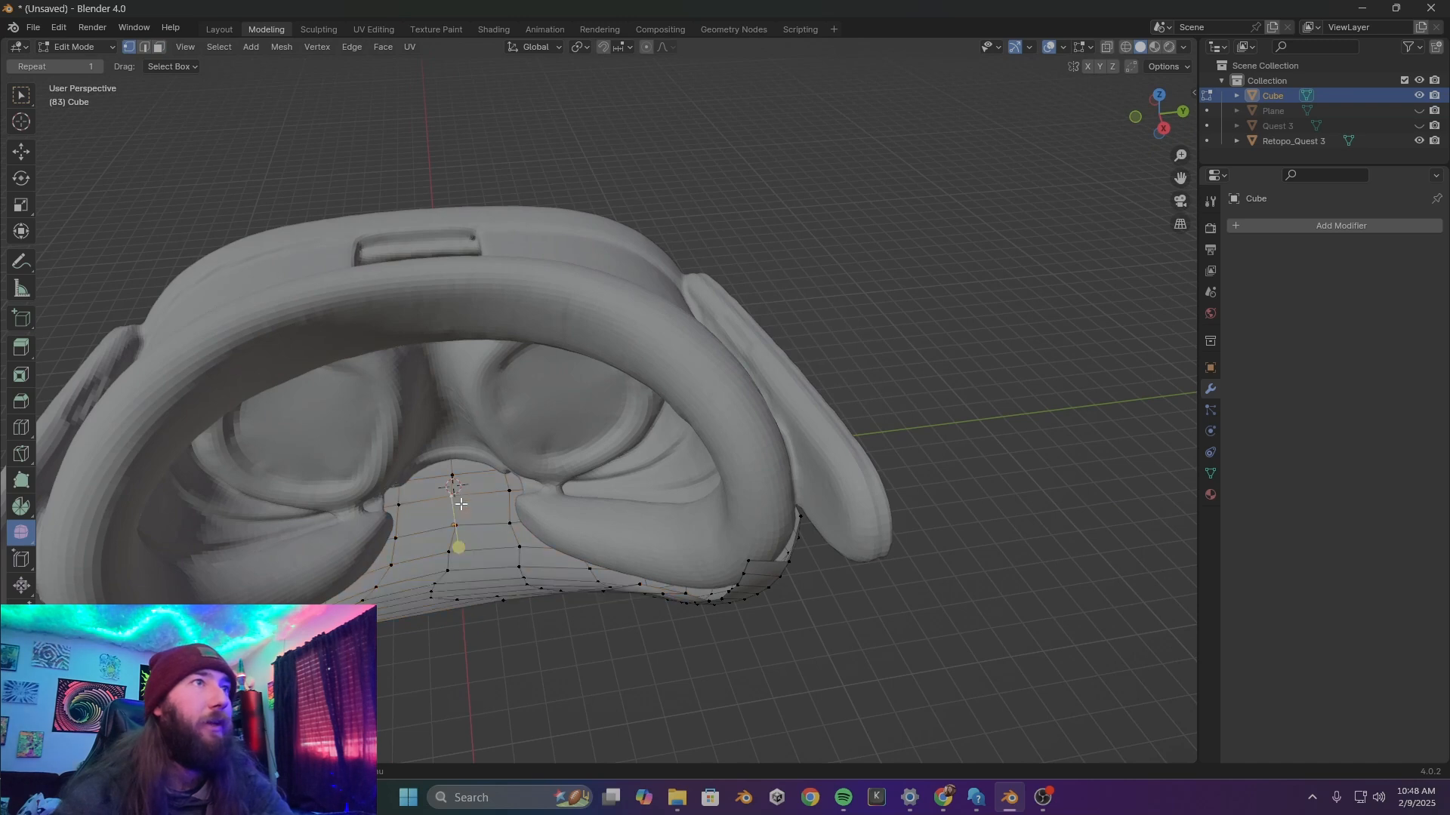
middle_click_drag(460, 604, 587, 563)
key("g")
key("z")
left_click(583, 515)
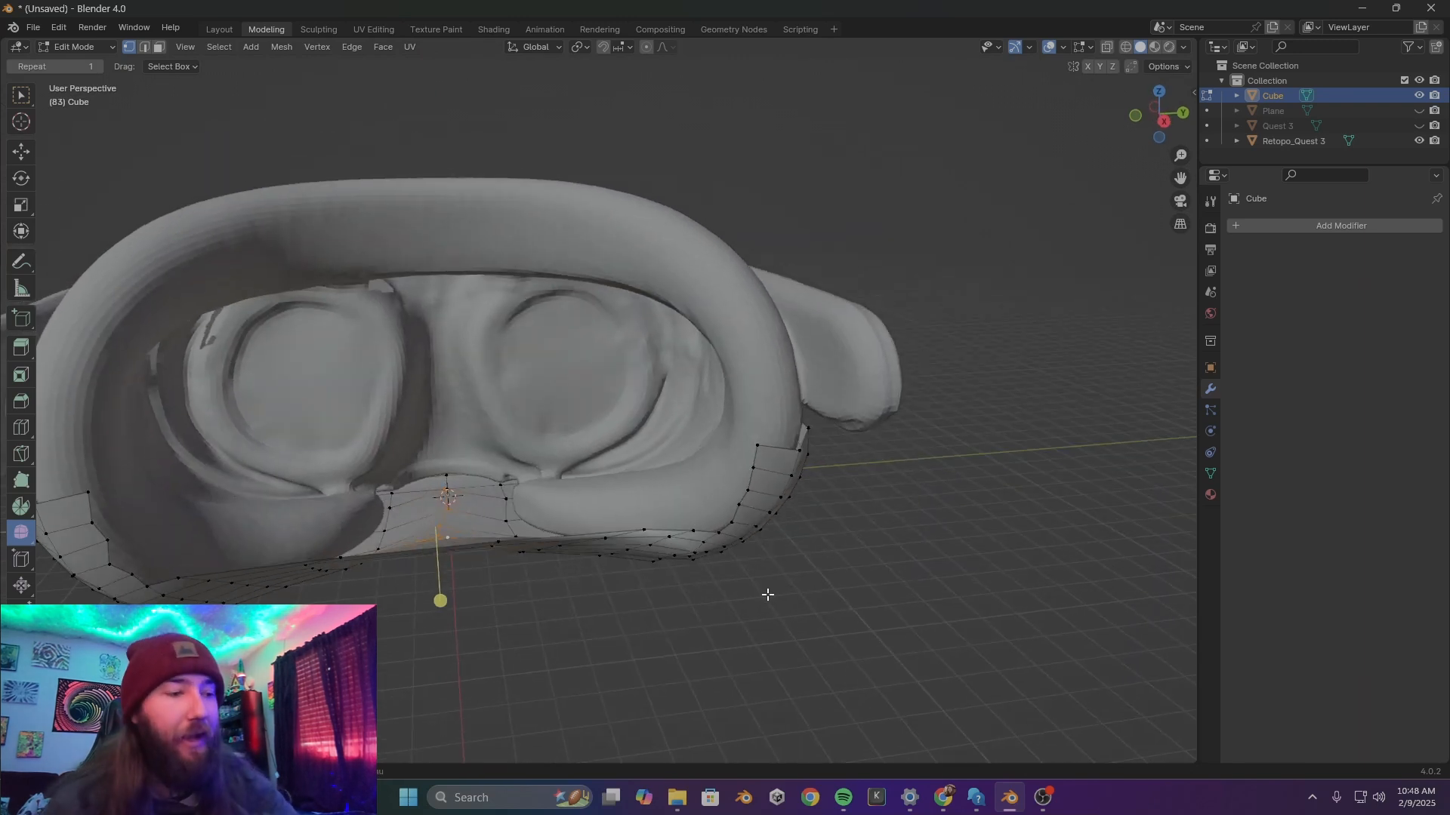